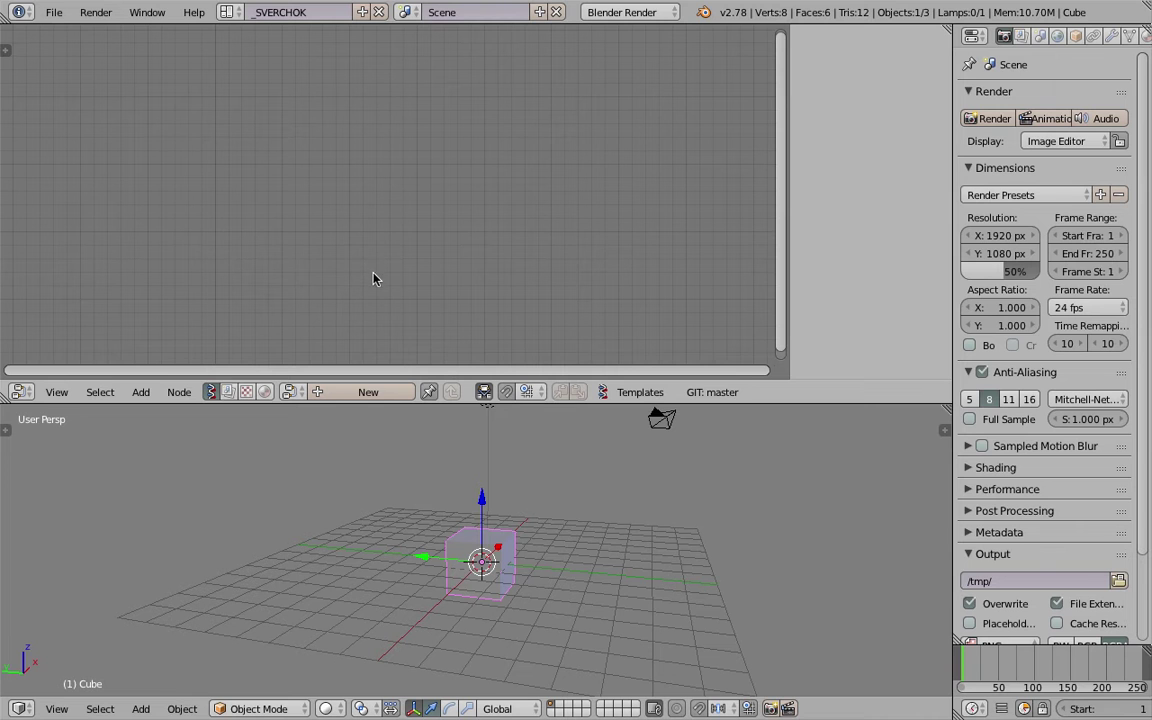
Step: Enlarge the 3D view and move the cube off the origin to about Y 4.4, Z 2.0
{"action": "middle_click_drag", "start_coordinate": [496, 534], "coordinate": [532, 458]}
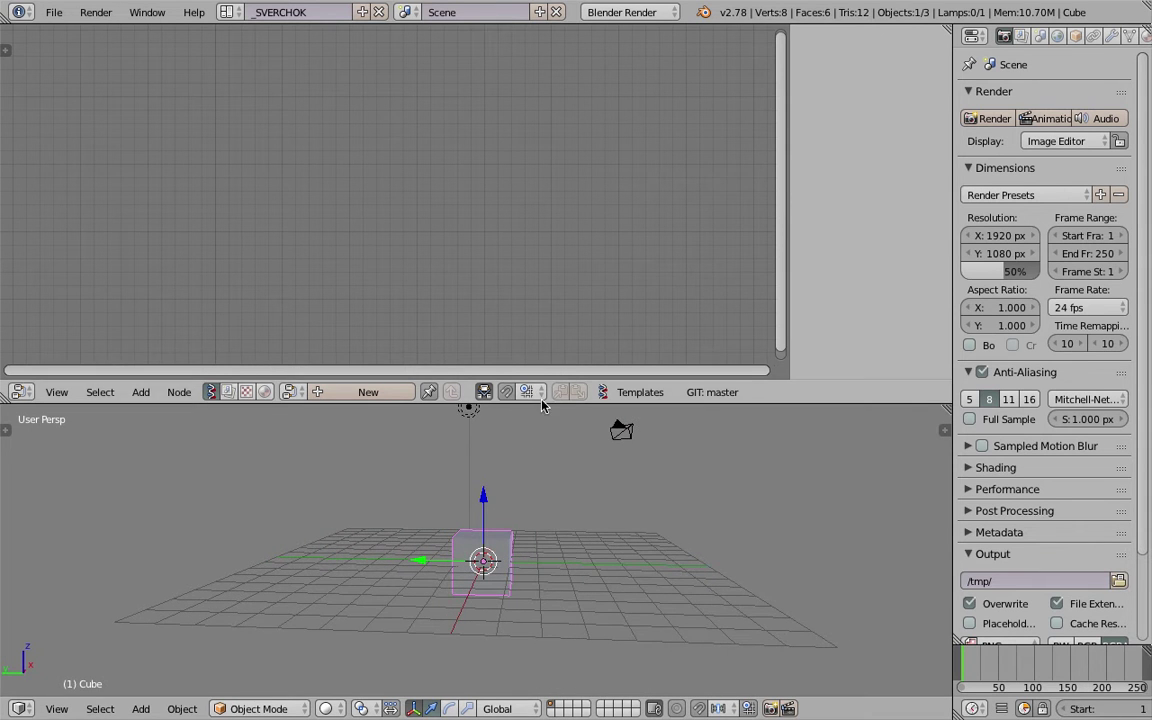
{"action": "left_click_drag", "start_coordinate": [544, 402], "coordinate": [544, 318]}
{"action": "middle_click_drag", "start_coordinate": [509, 406], "coordinate": [510, 453]}
{"action": "key", "text": "g"}
{"action": "left_click", "coordinate": [362, 428]}
{"action": "middle_click_drag", "start_coordinate": [362, 428], "coordinate": [447, 437]}
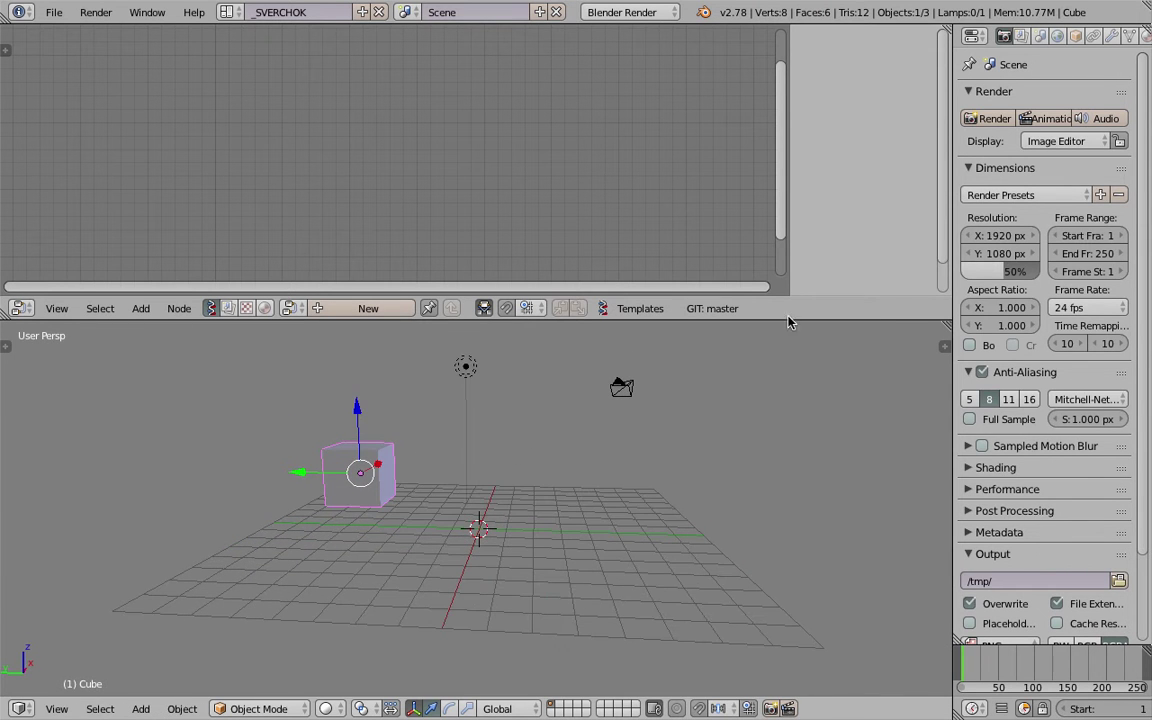
Step: Expand the Motion Paths settings in the cube's object properties and widen the properties editor
{"action": "left_click", "coordinate": [1076, 36]}
{"action": "scroll", "coordinate": [1048, 482], "scroll_direction": "down", "scroll_amount": 4}
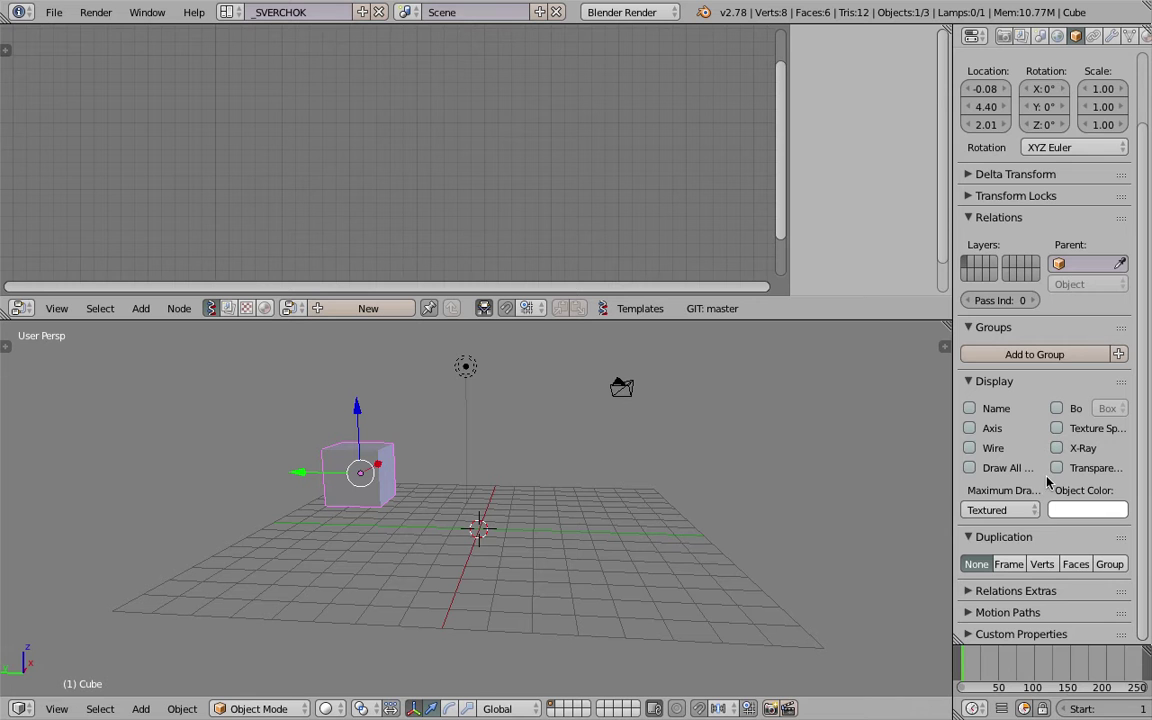
{"action": "left_click", "coordinate": [1002, 612]}
{"action": "scroll", "coordinate": [990, 570], "scroll_direction": "down", "scroll_amount": 4}
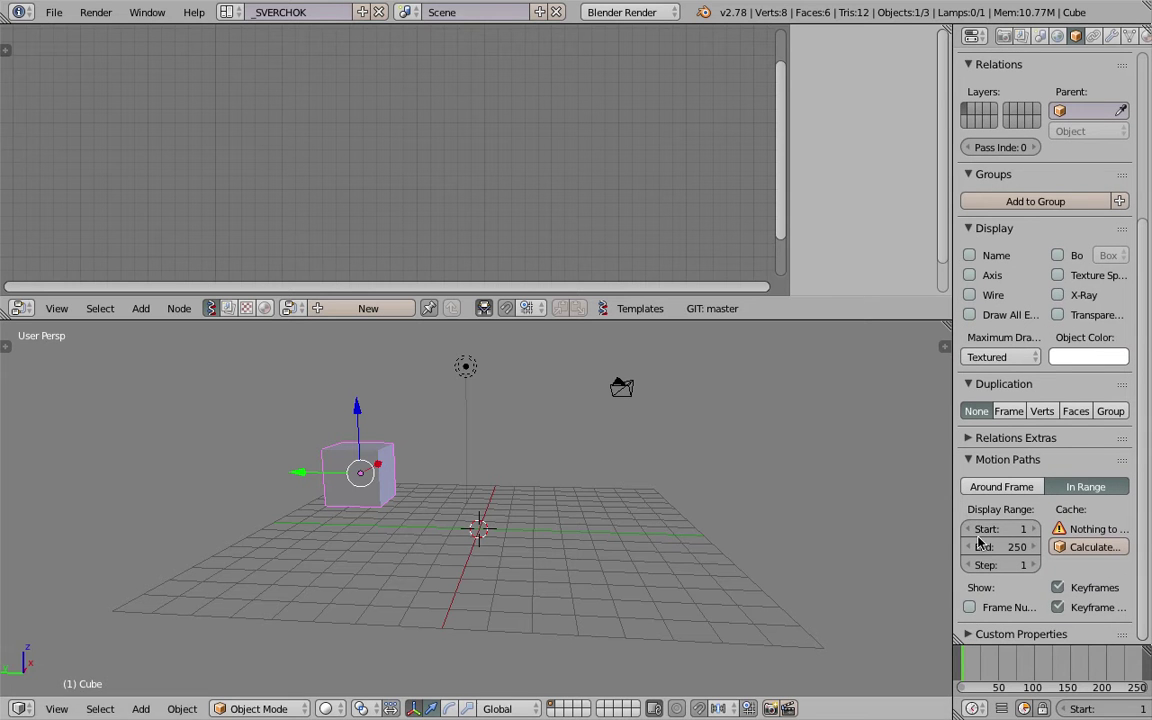
{"action": "middle_click_drag", "start_coordinate": [733, 496], "coordinate": [735, 492]}
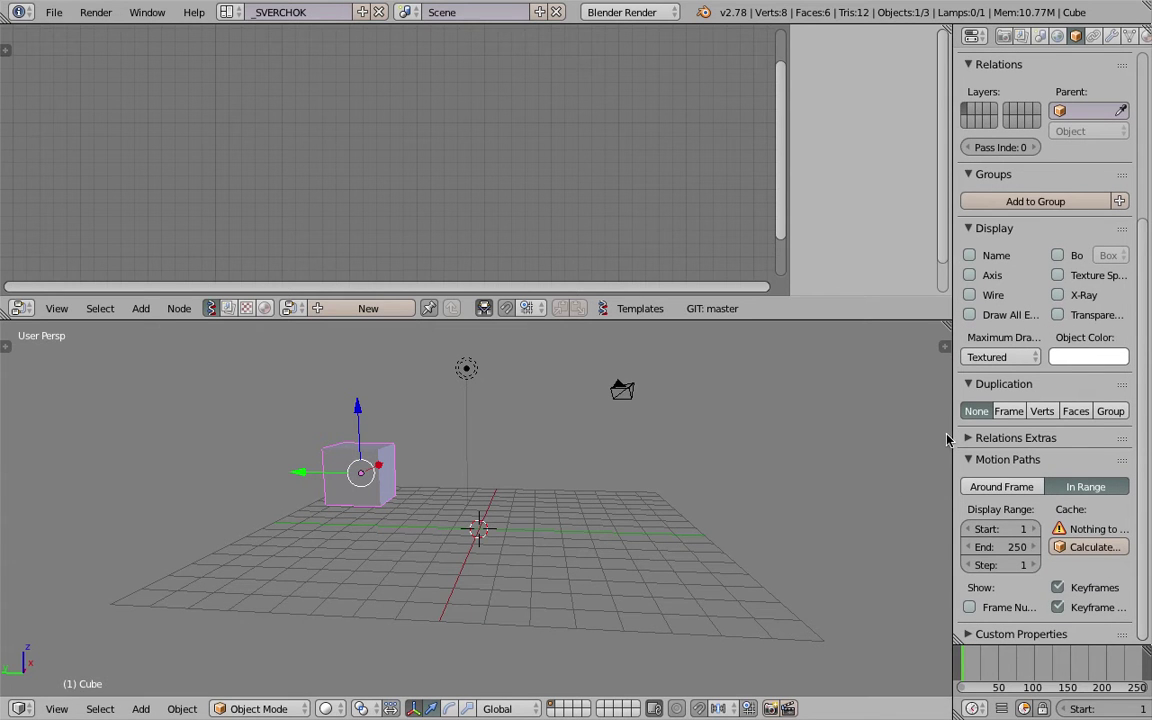
{"action": "left_click_drag", "start_coordinate": [951, 440], "coordinate": [905, 440]}
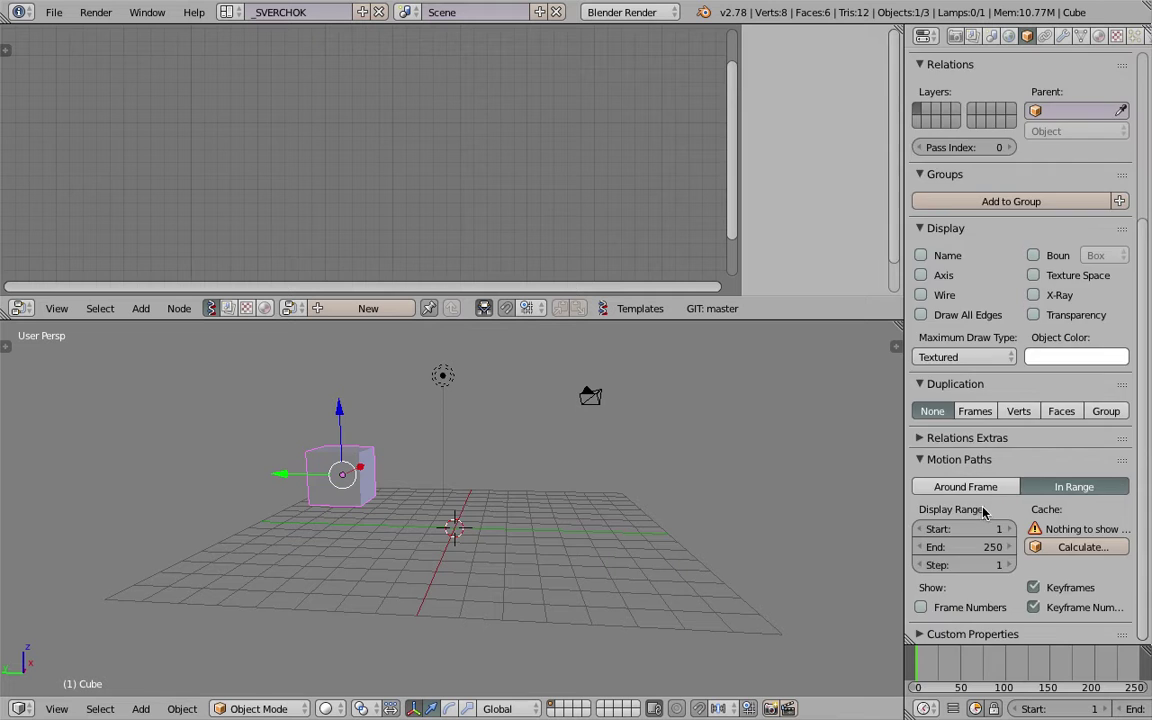
{"action": "scroll", "coordinate": [984, 495], "scroll_direction": "up", "scroll_amount": 5}
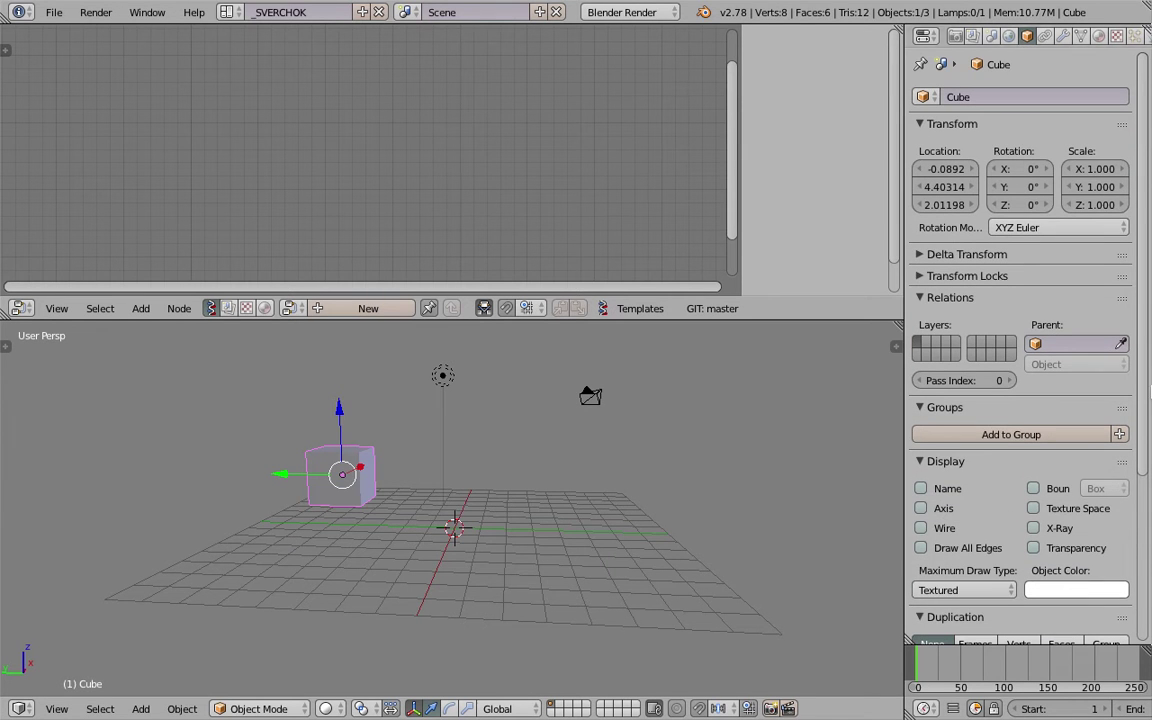
{"action": "scroll", "coordinate": [1032, 353], "scroll_direction": "down", "scroll_amount": 5}
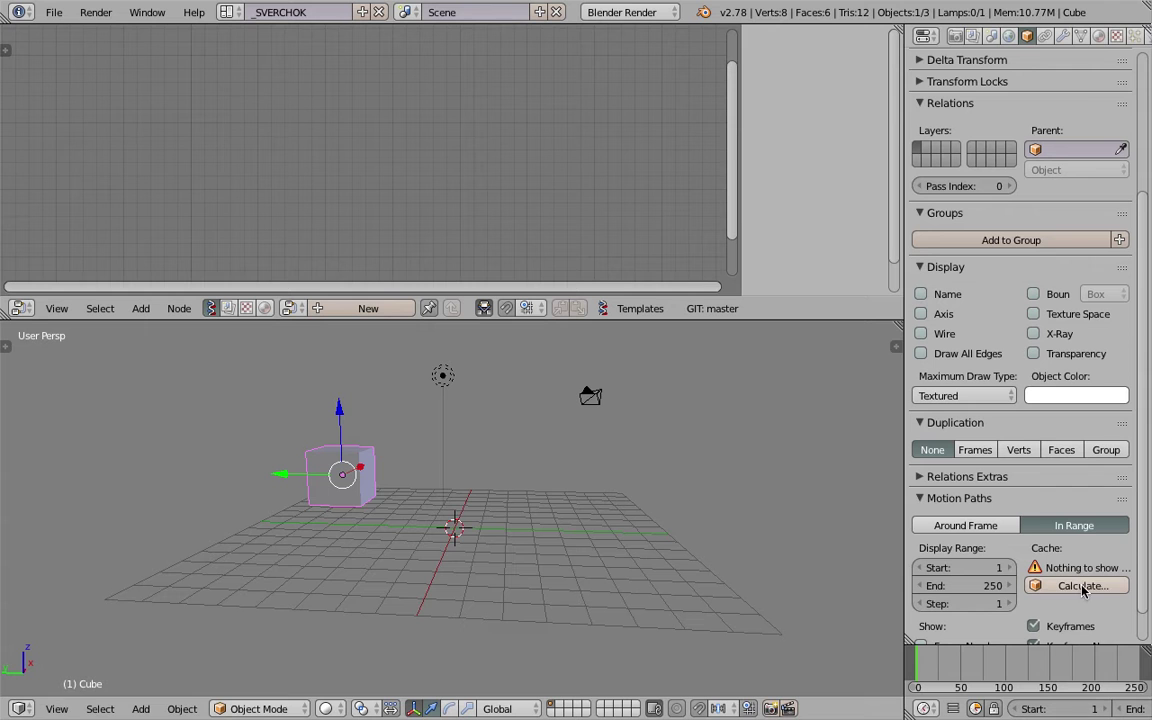
Step: Move the cube to about Y 7.0, Z 3.7 and insert a Location keyframe at frame 1
{"action": "middle_click_drag", "start_coordinate": [497, 456], "coordinate": [462, 493], "text": "shift"}
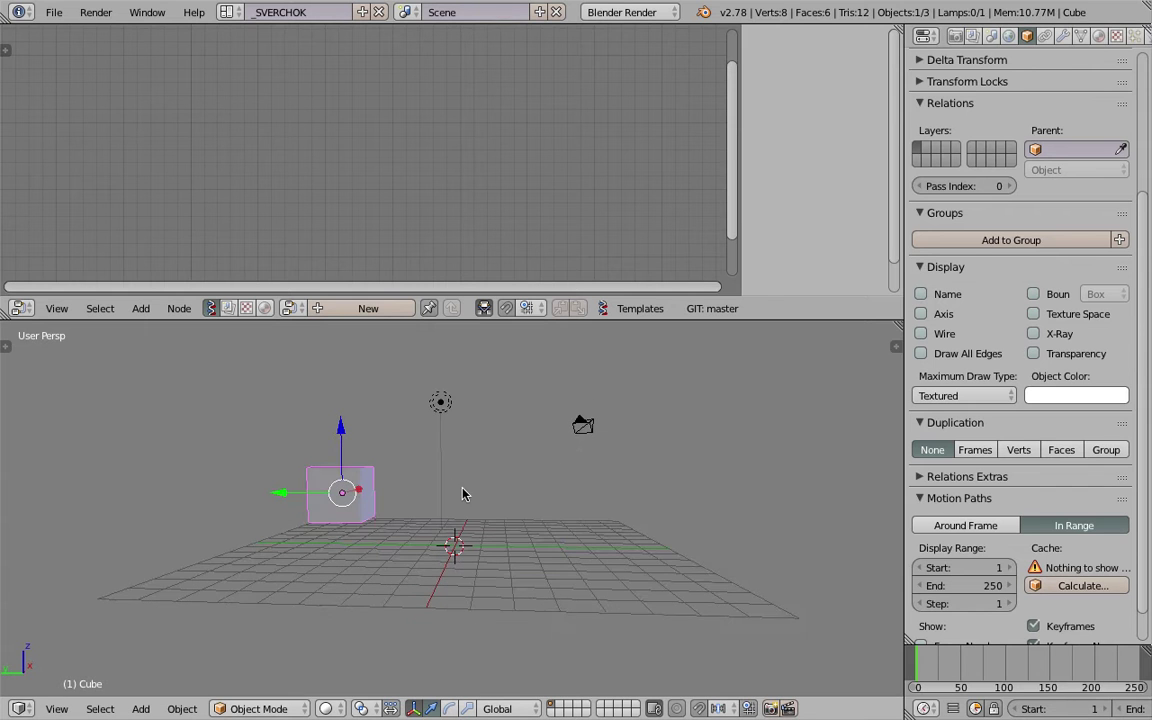
{"action": "right_click_drag", "start_coordinate": [366, 488], "coordinate": [305, 444]}
{"action": "middle_click_drag", "start_coordinate": [340, 437], "coordinate": [351, 459]}
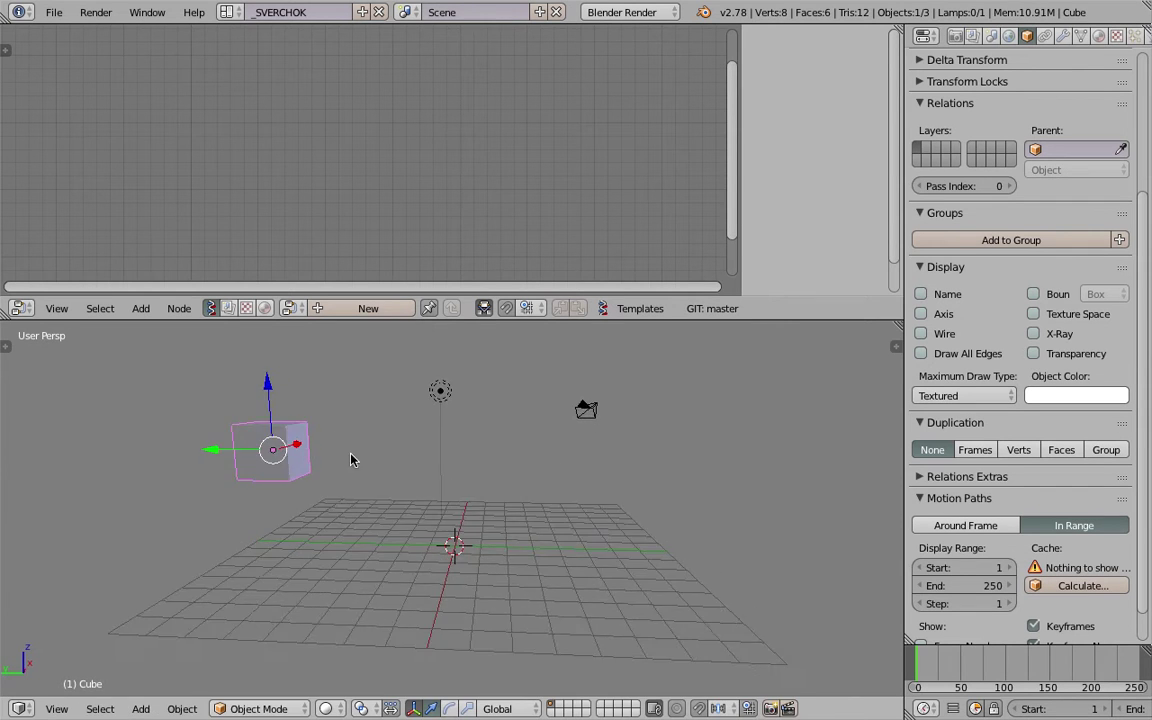
{"action": "key", "text": "i"}
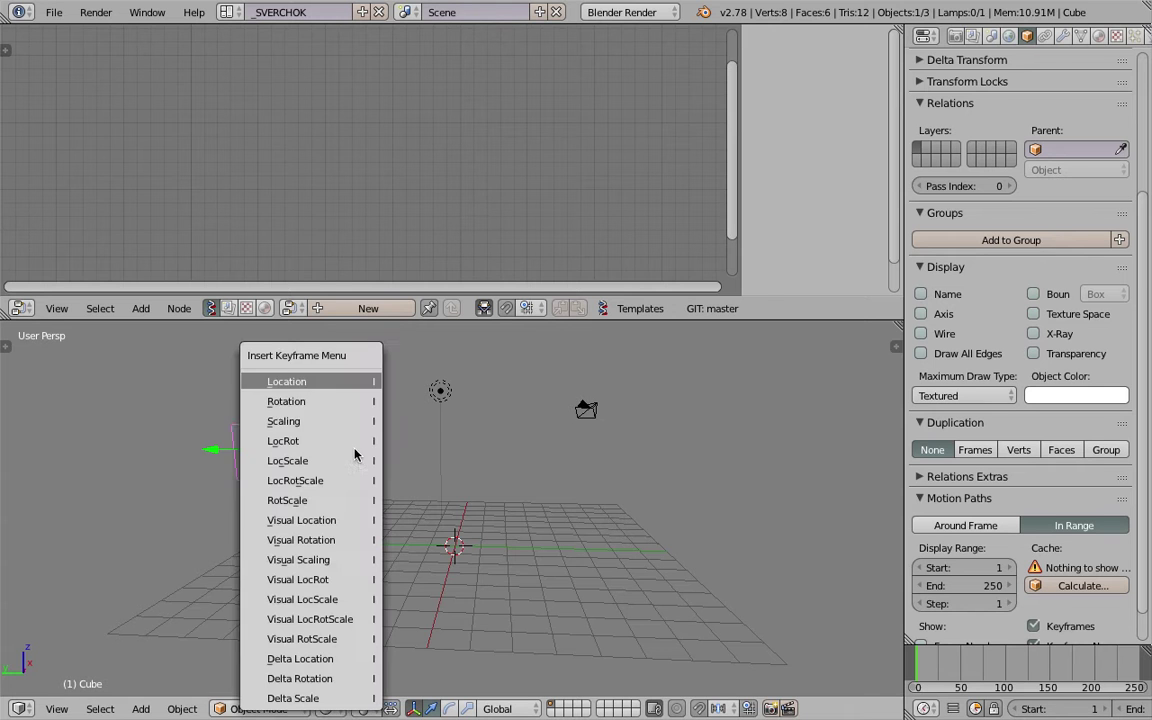
{"action": "left_click", "coordinate": [322, 384]}
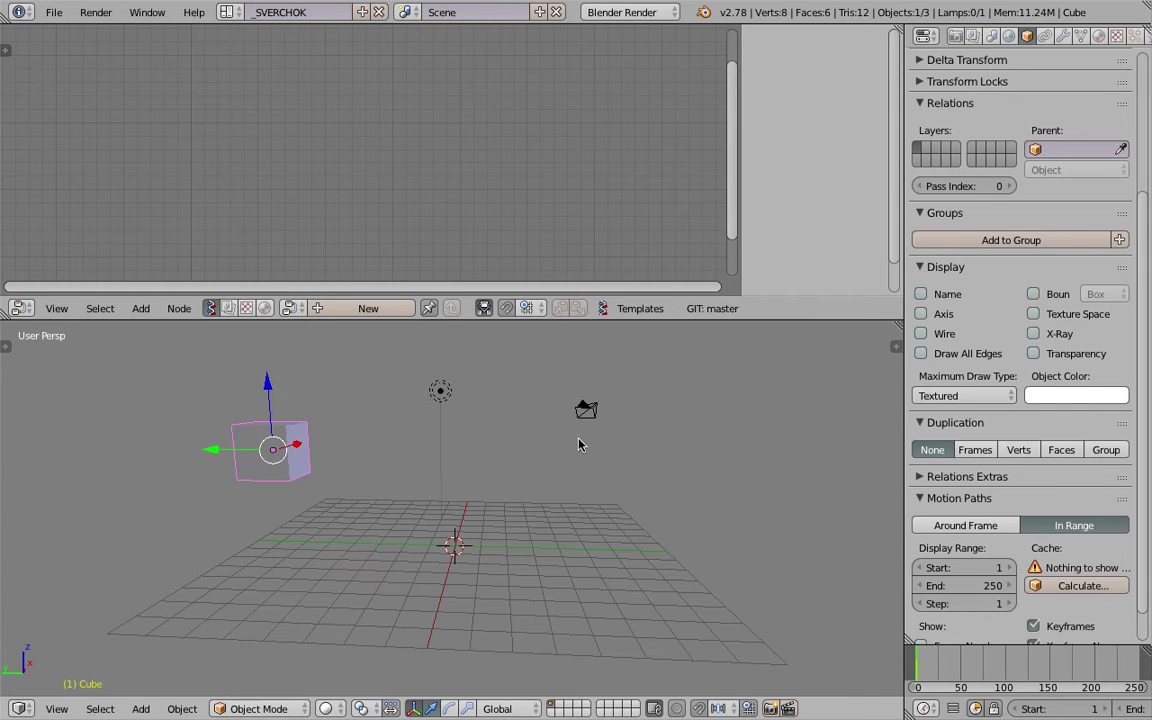
Step: Show the cube's transform values, then at frame 100 move it to about Y -9.6 and keyframe its location
{"action": "left_click", "coordinate": [897, 340]}
{"action": "middle_click_drag", "start_coordinate": [552, 453], "coordinate": [576, 459]}
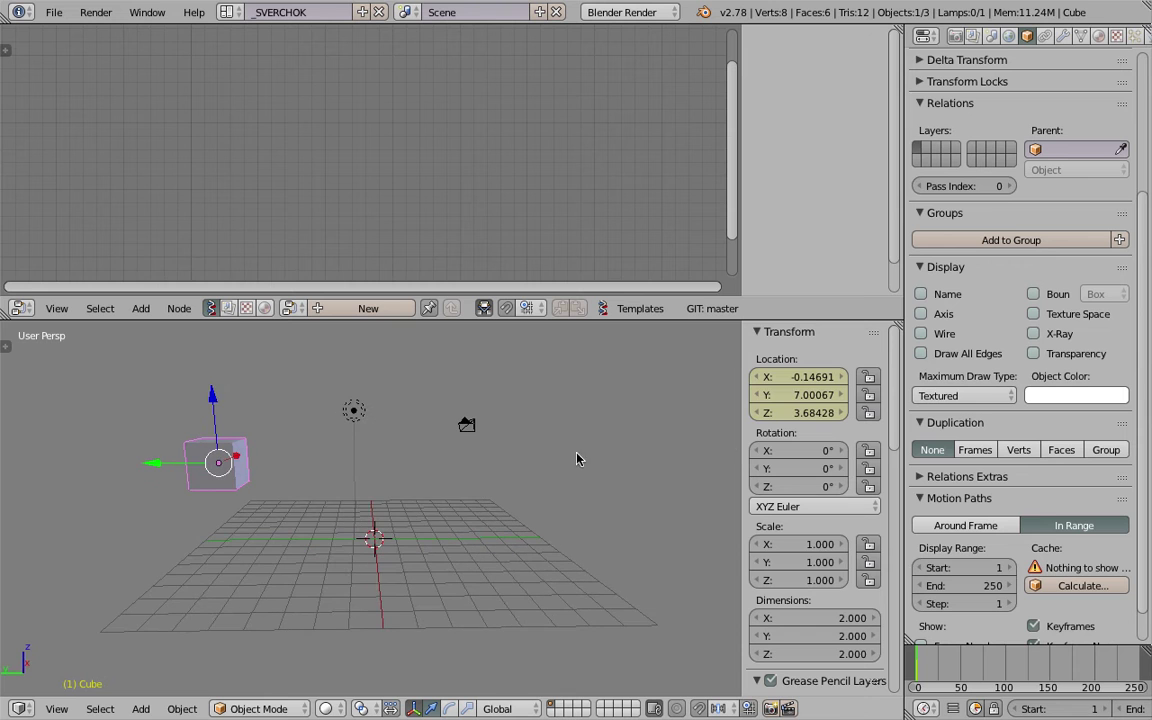
{"action": "left_click", "coordinate": [963, 667]}
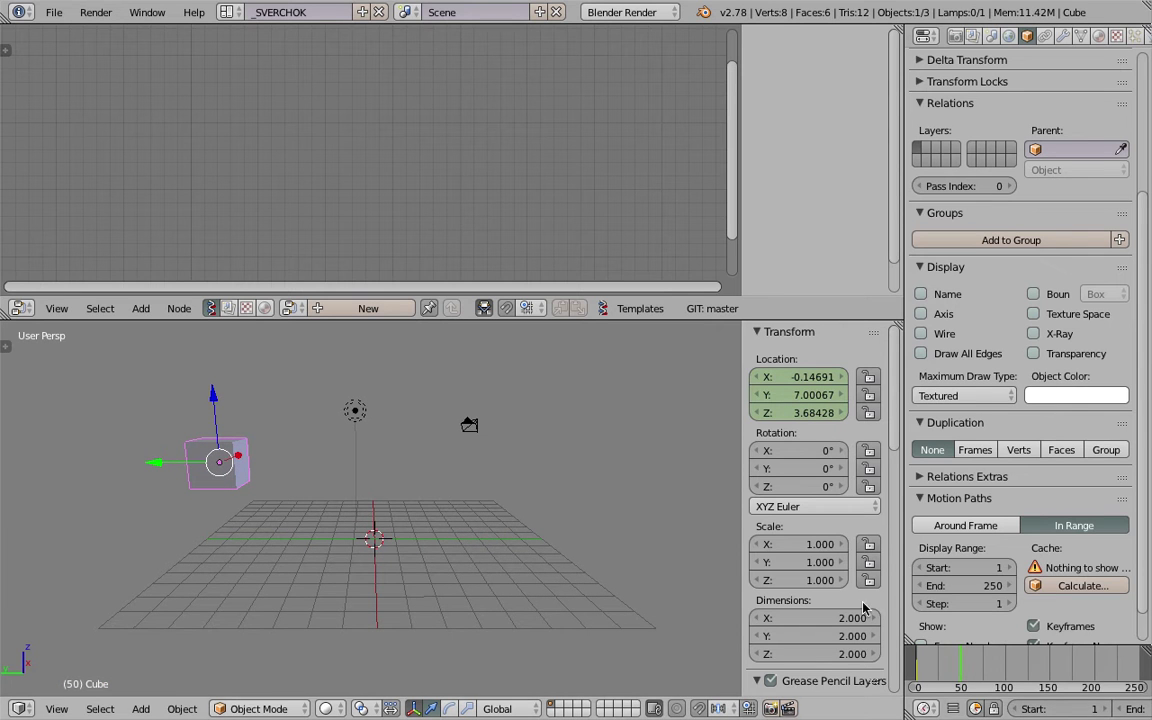
{"action": "key", "text": "g"}
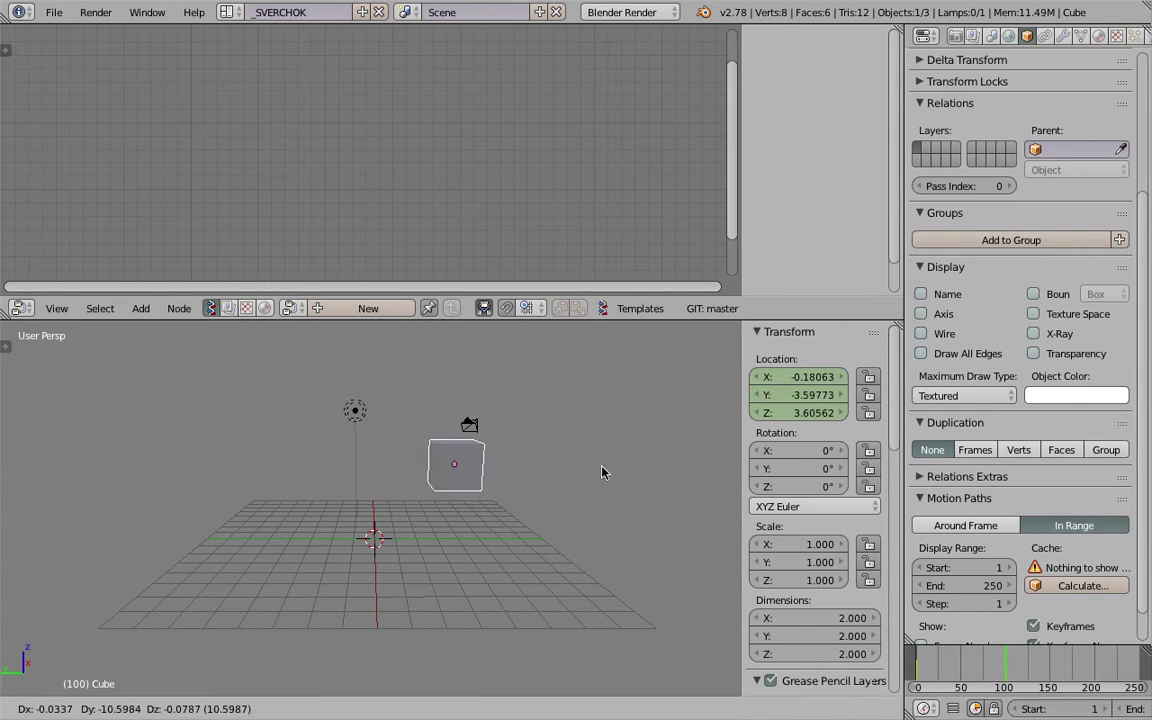
{"action": "left_click", "coordinate": [611, 467]}
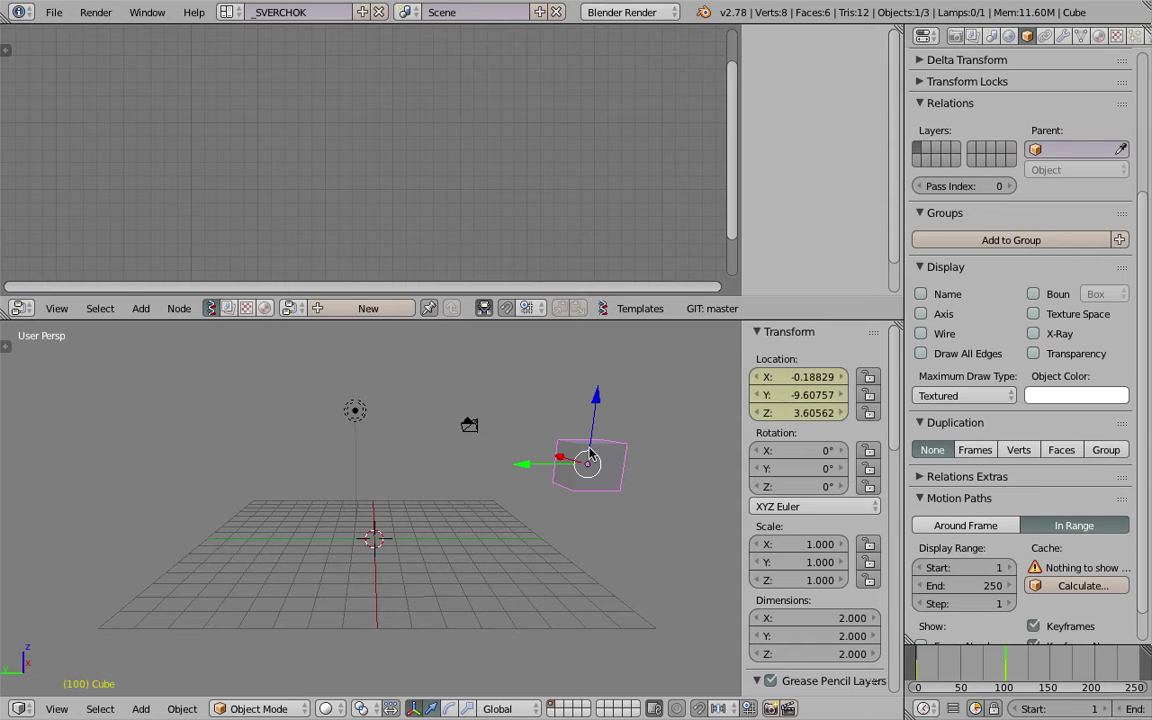
Step: Check the animation around frame 46 and calculate the cube's motion path for frames 1 to 250
{"action": "mouse_move", "coordinate": [945, 665]}
{"action": "left_mouse_down"}
{"action": "mouse_move", "coordinate": [985, 663]}
{"action": "mouse_move", "coordinate": [933, 663]}
{"action": "mouse_move", "coordinate": [957, 662]}
{"action": "left_mouse_up"}
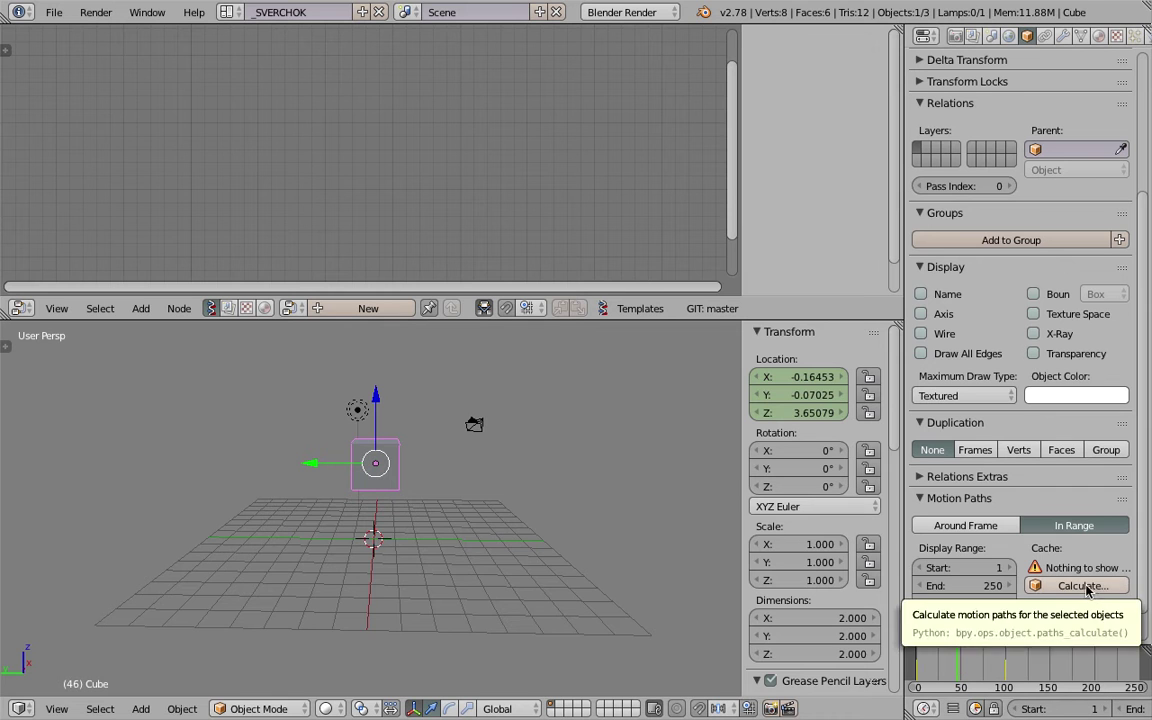
{"action": "left_click", "coordinate": [1088, 587]}
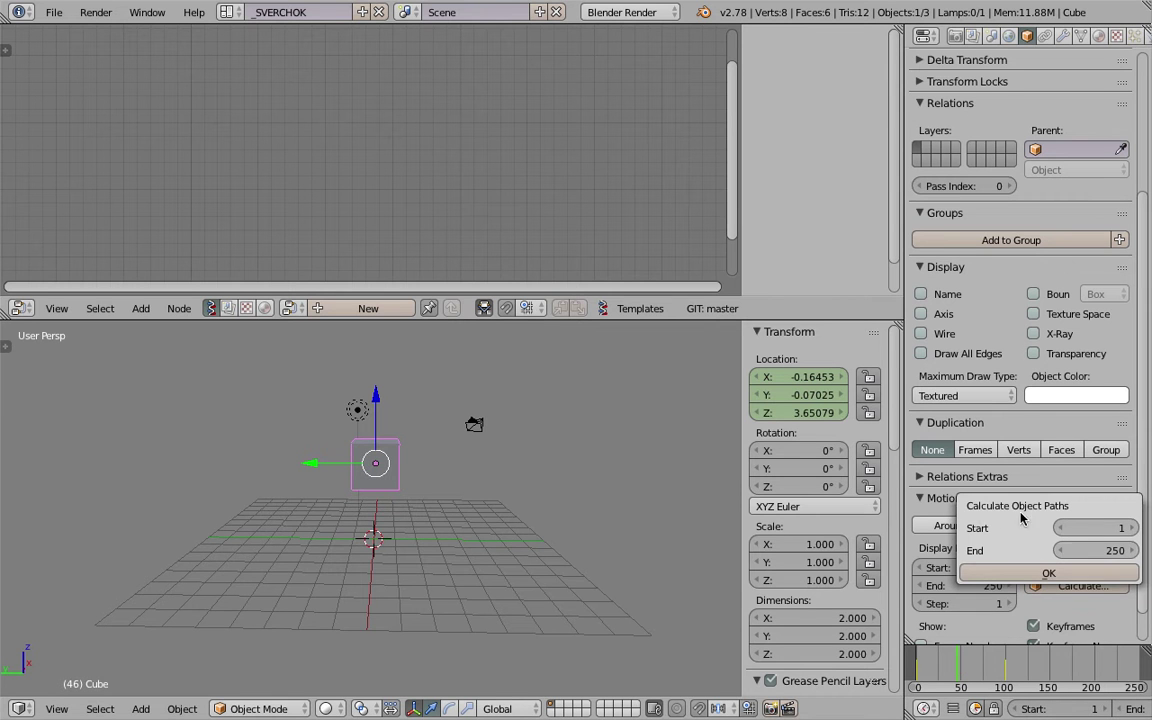
{"action": "left_click", "coordinate": [1061, 577]}
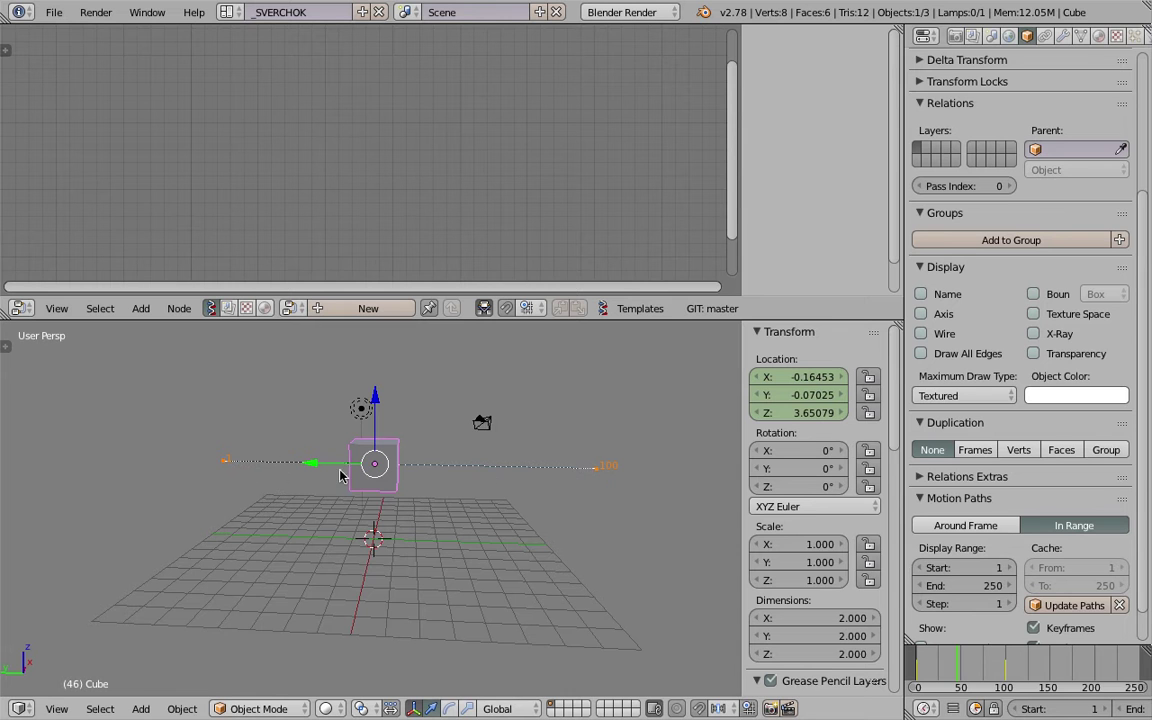
Step: Examine the cube's motion path up close around its starting keyframe
{"action": "middle_click_drag", "start_coordinate": [458, 471], "coordinate": [460, 504]}
{"action": "scroll", "coordinate": [462, 504], "scroll_direction": "up", "scroll_amount": 2}
{"action": "scroll", "coordinate": [314, 499], "scroll_direction": "up", "scroll_amount": 4}
{"action": "middle_click_drag", "start_coordinate": [224, 463], "coordinate": [362, 475], "text": "shift"}
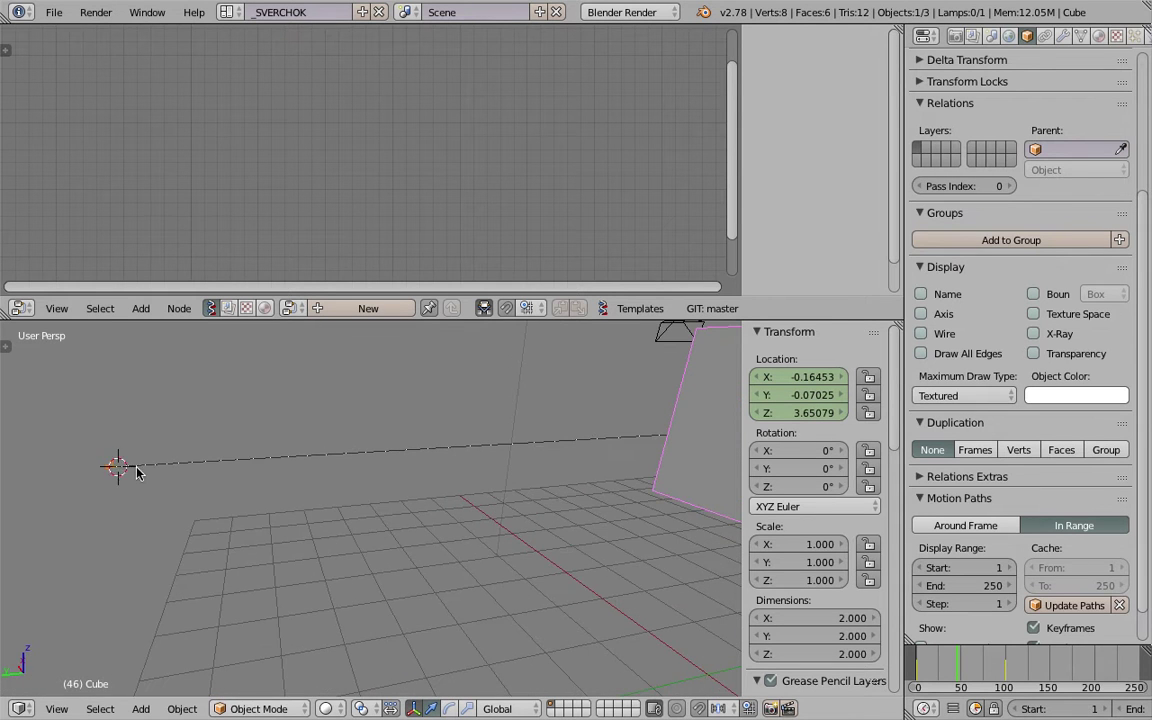
{"action": "mouse_move", "coordinate": [138, 472]}
{"action": "middle_mouse_down"}
{"action": "mouse_move", "coordinate": [188, 494]}
{"action": "mouse_move", "coordinate": [121, 484]}
{"action": "middle_mouse_up"}
{"action": "middle_click_drag", "start_coordinate": [283, 487], "coordinate": [466, 474]}
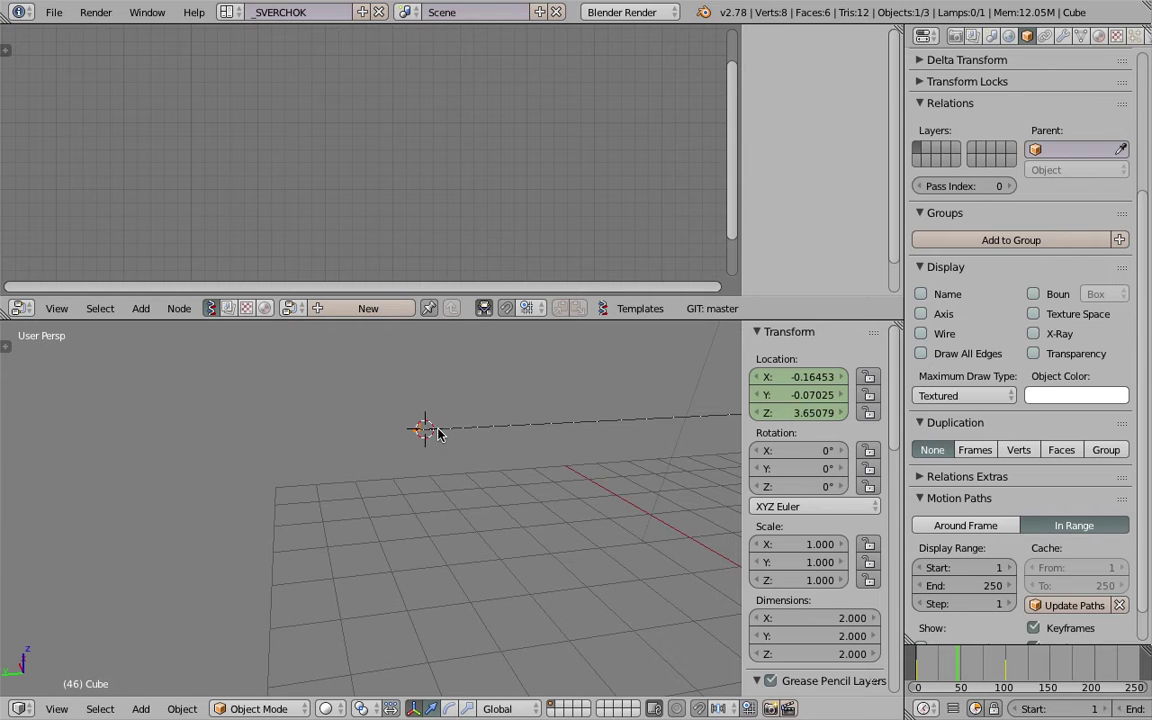
{"action": "middle_click_drag", "start_coordinate": [518, 432], "coordinate": [418, 474]}
{"action": "scroll", "coordinate": [406, 476], "scroll_direction": "down", "scroll_amount": 3}
Step: At frame 50, raise the cube to about Y -1.4, Z 8.6 and insert a location keyframe
{"action": "left_click_drag", "start_coordinate": [984, 664], "coordinate": [960, 673]}
{"action": "middle_click_drag", "start_coordinate": [460, 535], "coordinate": [420, 505]}
{"action": "key", "text": "g"}
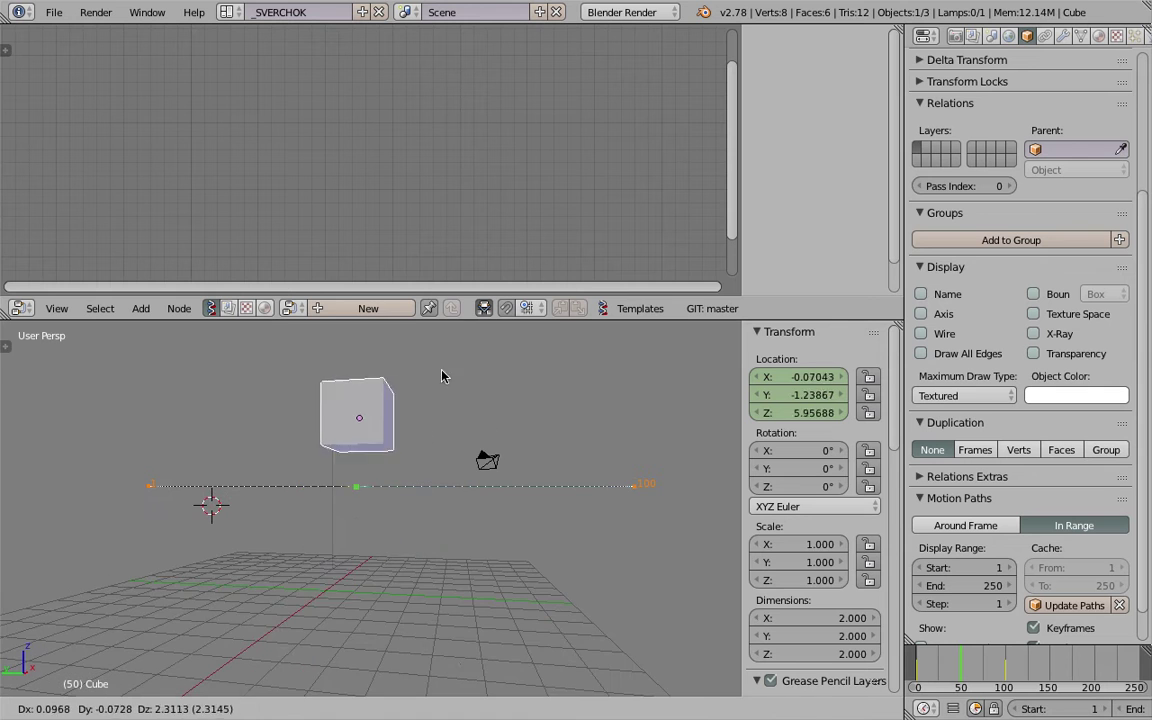
{"action": "left_click", "coordinate": [455, 408]}
{"action": "key", "text": "g"}
{"action": "middle_click_drag", "start_coordinate": [455, 403], "coordinate": [450, 472], "text": "shift"}
{"action": "left_click", "coordinate": [419, 401]}
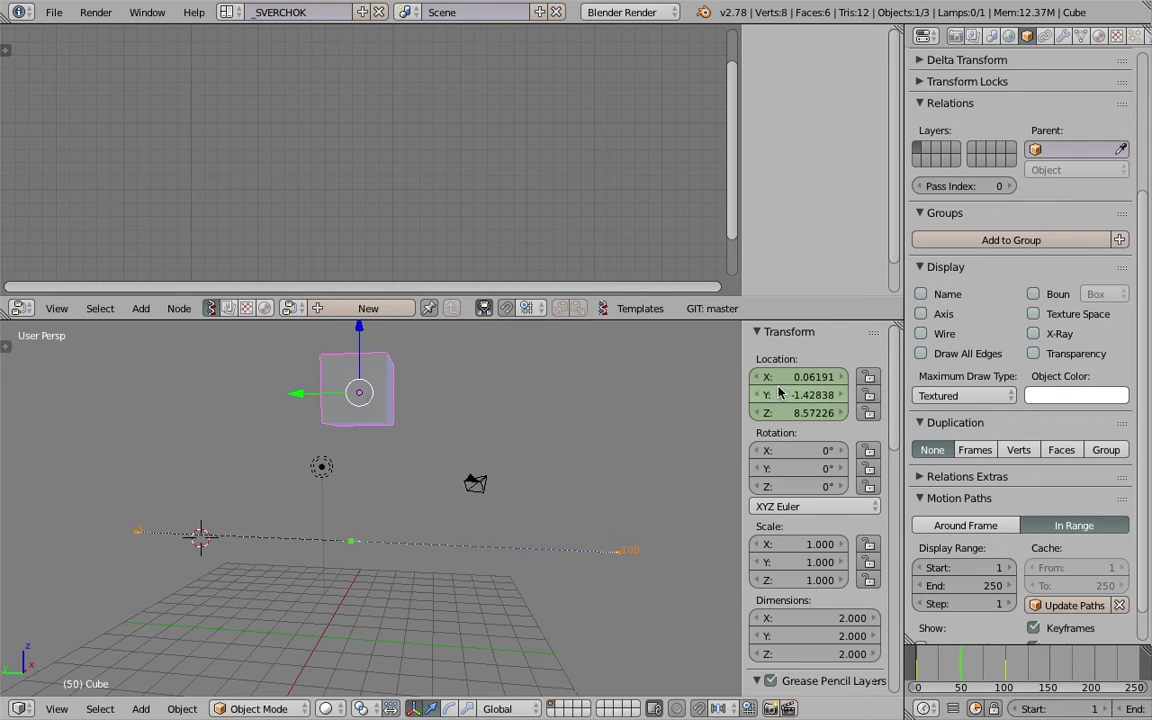
{"action": "key", "text": "i"}
{"action": "middle_click_drag", "start_coordinate": [522, 417], "coordinate": [515, 414]}
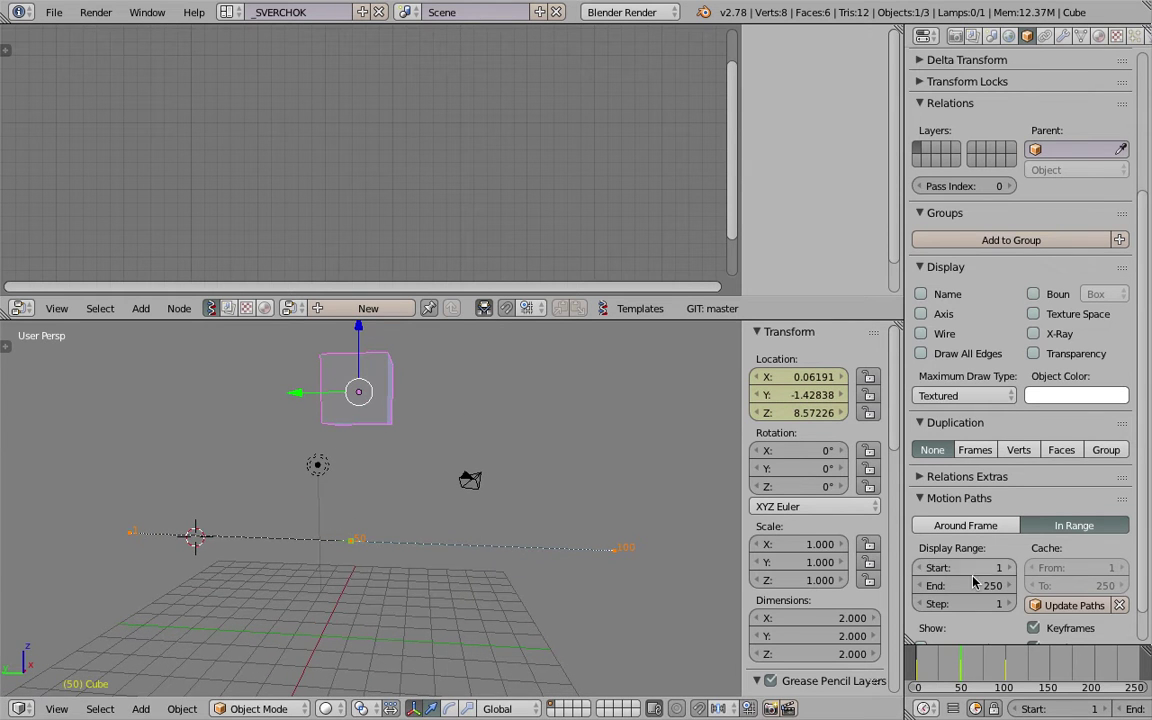
Step: Update the cube's motion path and scrub through the frames to check its travel along the path
{"action": "left_click", "coordinate": [1080, 606]}
{"action": "middle_click_drag", "start_coordinate": [390, 566], "coordinate": [168, 548]}
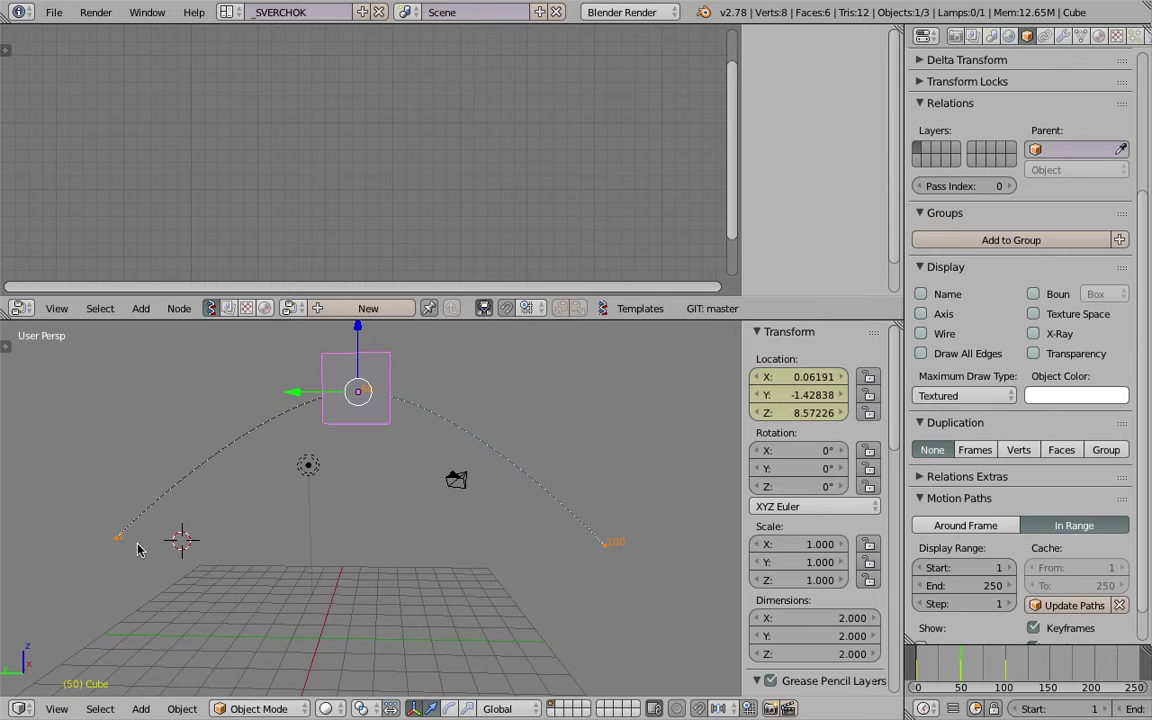
{"action": "left_click_drag", "start_coordinate": [930, 656], "coordinate": [996, 655]}
{"action": "middle_click_drag", "start_coordinate": [365, 468], "coordinate": [389, 480]}
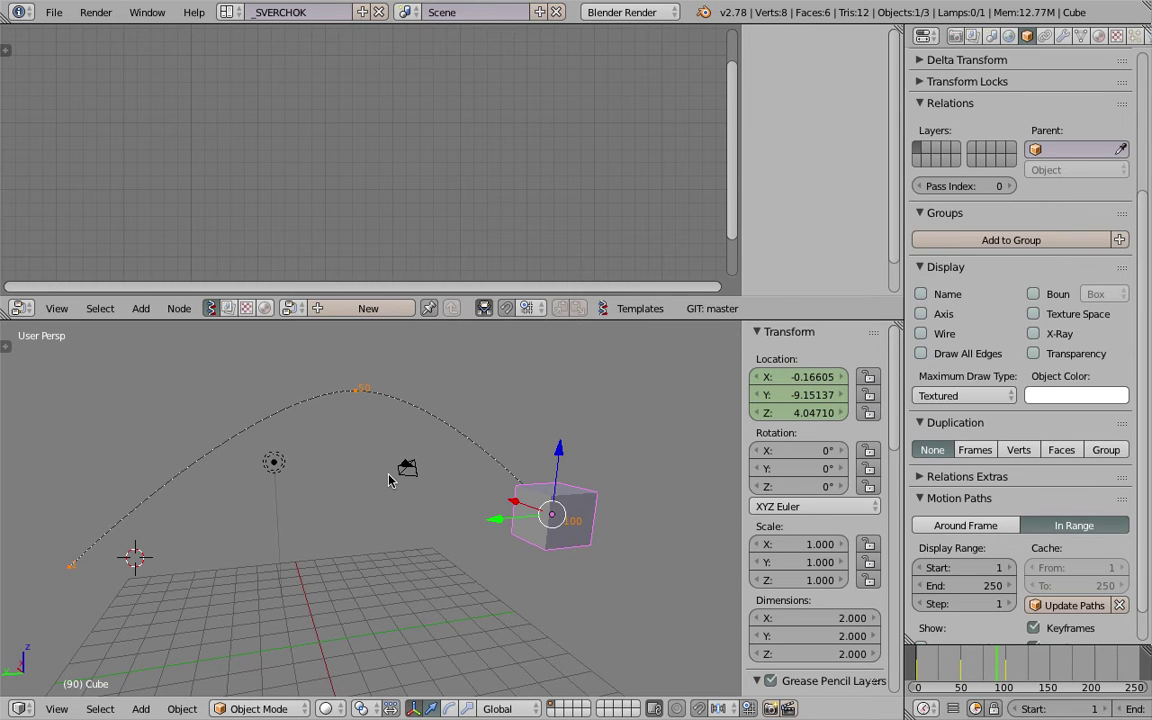
{"action": "middle_click_drag", "start_coordinate": [344, 503], "coordinate": [462, 508]}
{"action": "left_click_drag", "start_coordinate": [963, 666], "coordinate": [948, 662]}
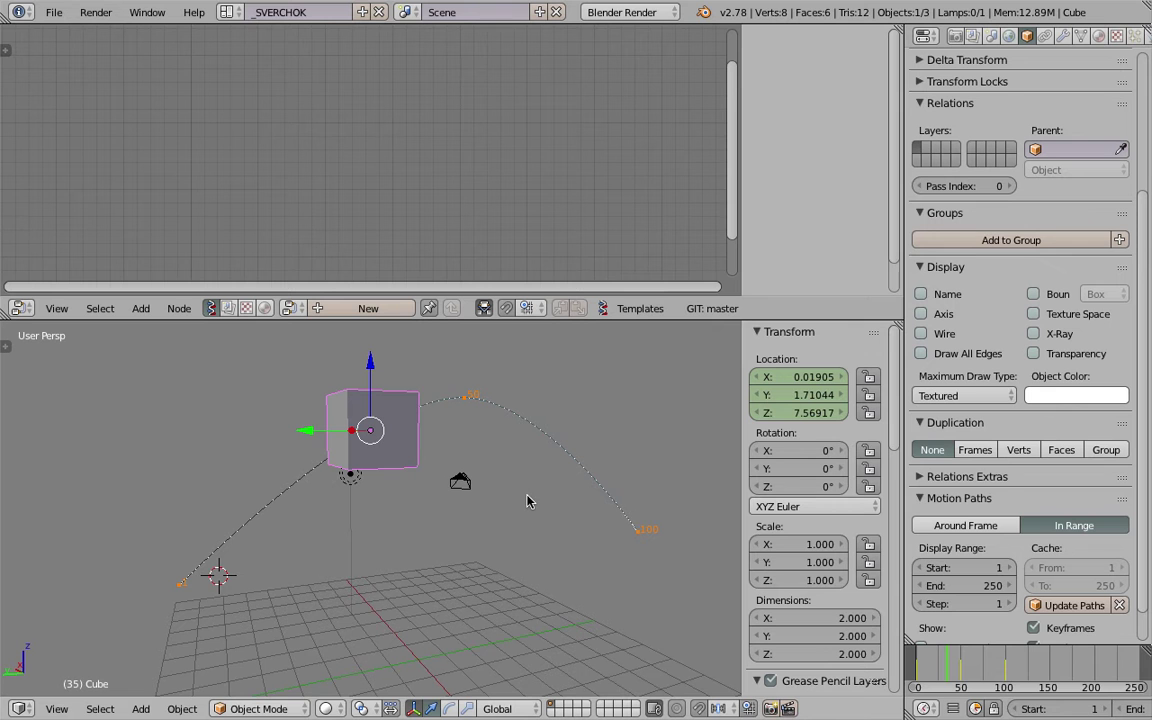
{"action": "middle_click_drag", "start_coordinate": [529, 501], "coordinate": [251, 573]}
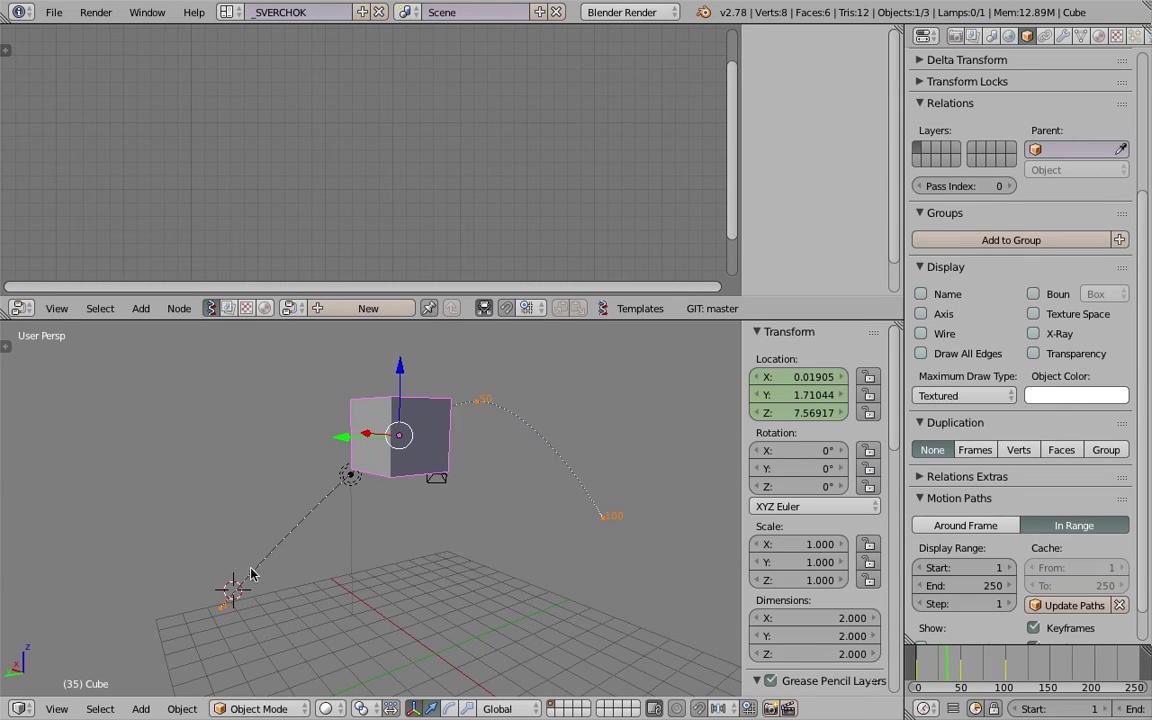
Step: At frame 22, move the cube sideways to about X -2.4, Y 4.1, Z 6.8 and keyframe its location
{"action": "middle_click_drag", "start_coordinate": [338, 513], "coordinate": [430, 547]}
{"action": "mouse_move", "coordinate": [947, 666]}
{"action": "left_mouse_down"}
{"action": "mouse_move", "coordinate": [918, 666]}
{"action": "mouse_move", "coordinate": [960, 666]}
{"action": "mouse_move", "coordinate": [936, 666]}
{"action": "left_mouse_up"}
{"action": "middle_click_drag", "start_coordinate": [491, 568], "coordinate": [475, 460]}
{"action": "key", "text": "g"}
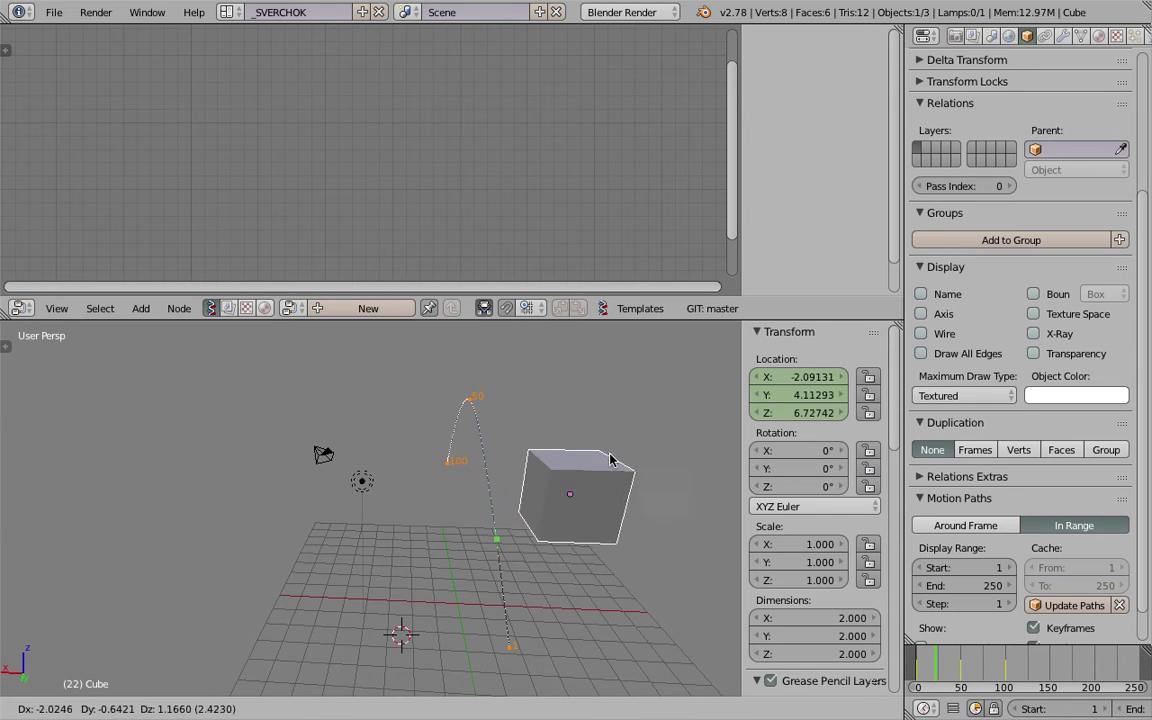
{"action": "left_click", "coordinate": [594, 471]}
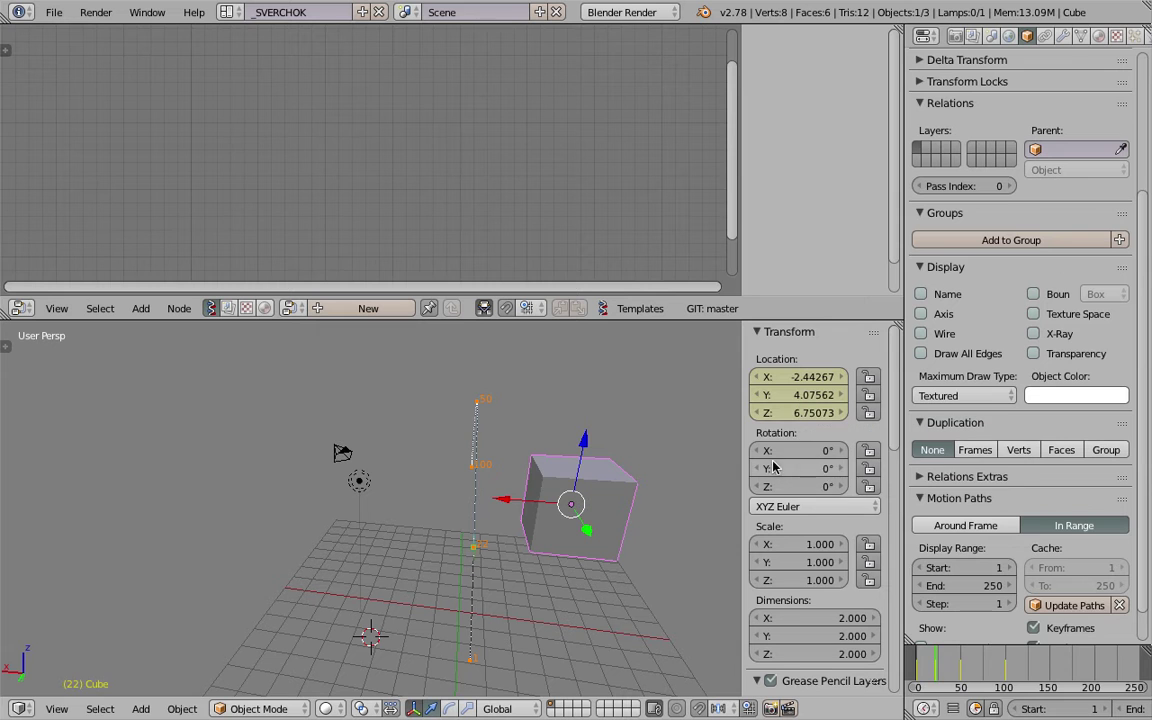
Step: Update the motion path with the frame 22 keyframe and check the cube's movement through the frames
{"action": "mouse_move", "coordinate": [950, 665]}
{"action": "left_mouse_down"}
{"action": "mouse_move", "coordinate": [941, 668]}
{"action": "mouse_move", "coordinate": [972, 667]}
{"action": "left_mouse_up"}
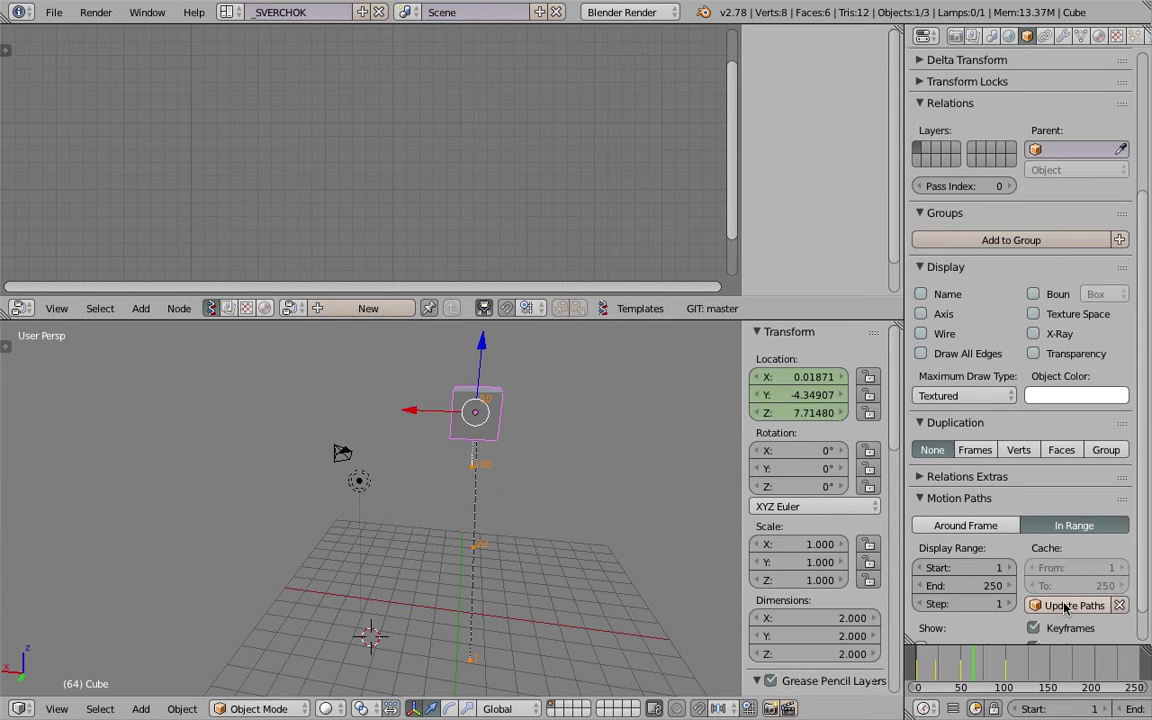
{"action": "middle_click_drag", "start_coordinate": [428, 457], "coordinate": [461, 486]}
{"action": "left_click_drag", "start_coordinate": [958, 665], "coordinate": [939, 666]}
{"action": "middle_click_drag", "start_coordinate": [440, 455], "coordinate": [336, 450]}
{"action": "middle_click_drag", "start_coordinate": [432, 408], "coordinate": [470, 510]}
{"action": "scroll", "coordinate": [471, 510], "scroll_direction": "down", "scroll_amount": 5}
{"action": "scroll", "coordinate": [458, 511], "scroll_direction": "up", "scroll_amount": 2}
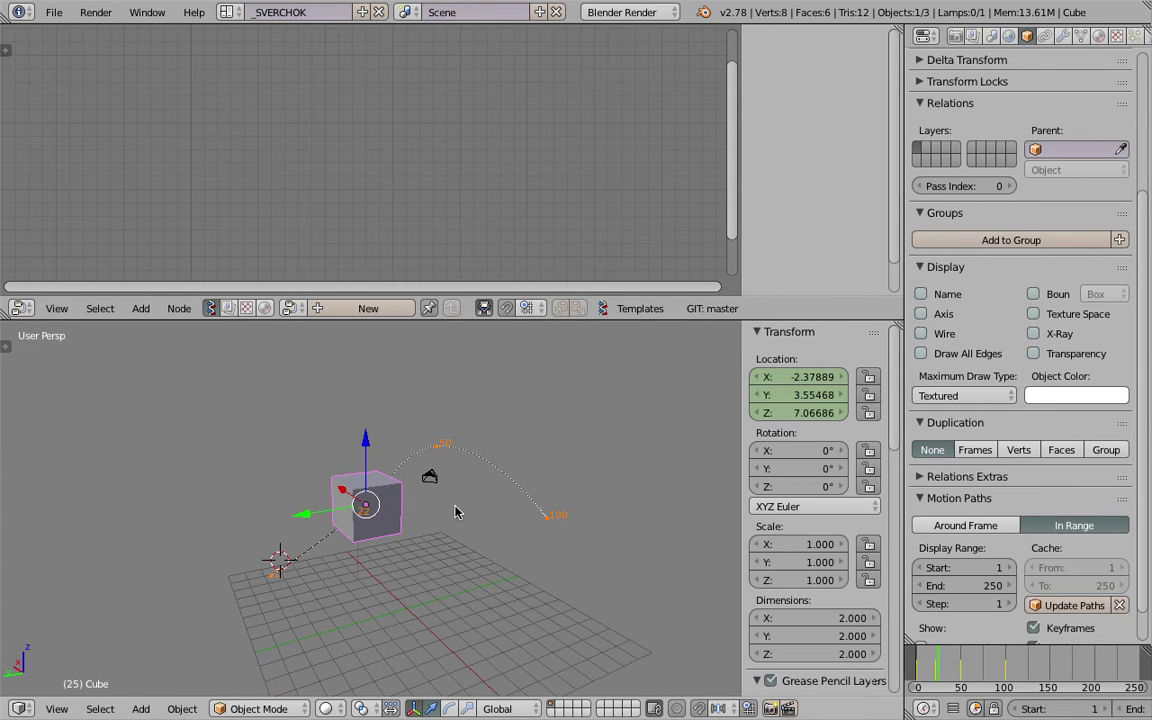
Step: Save the Blender file to the Desktop as sv_anim_motion_path_001
{"action": "key", "text": "ctrl+s"}
{"action": "left_click", "coordinate": [390, 80]}
{"action": "type", "text": "sv_anim"}
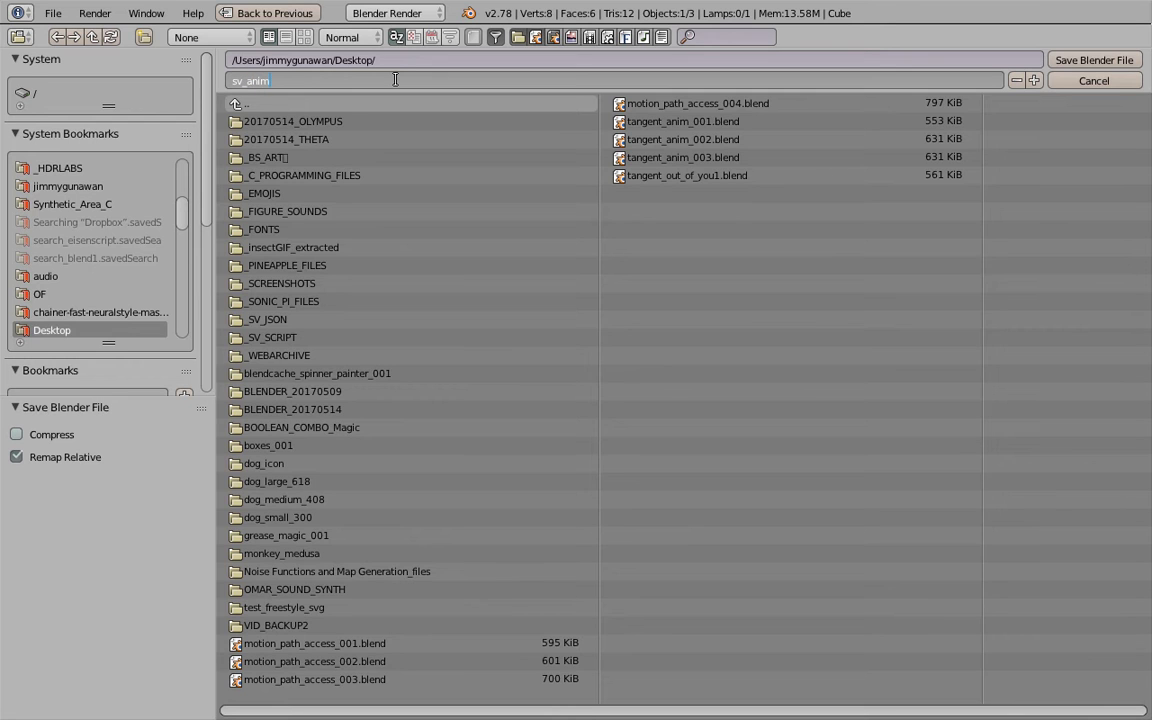
{"action": "type", "text": "_motion_path_001"}
{"action": "key", "text": "Return"}
{"action": "left_click", "coordinate": [1094, 60]}
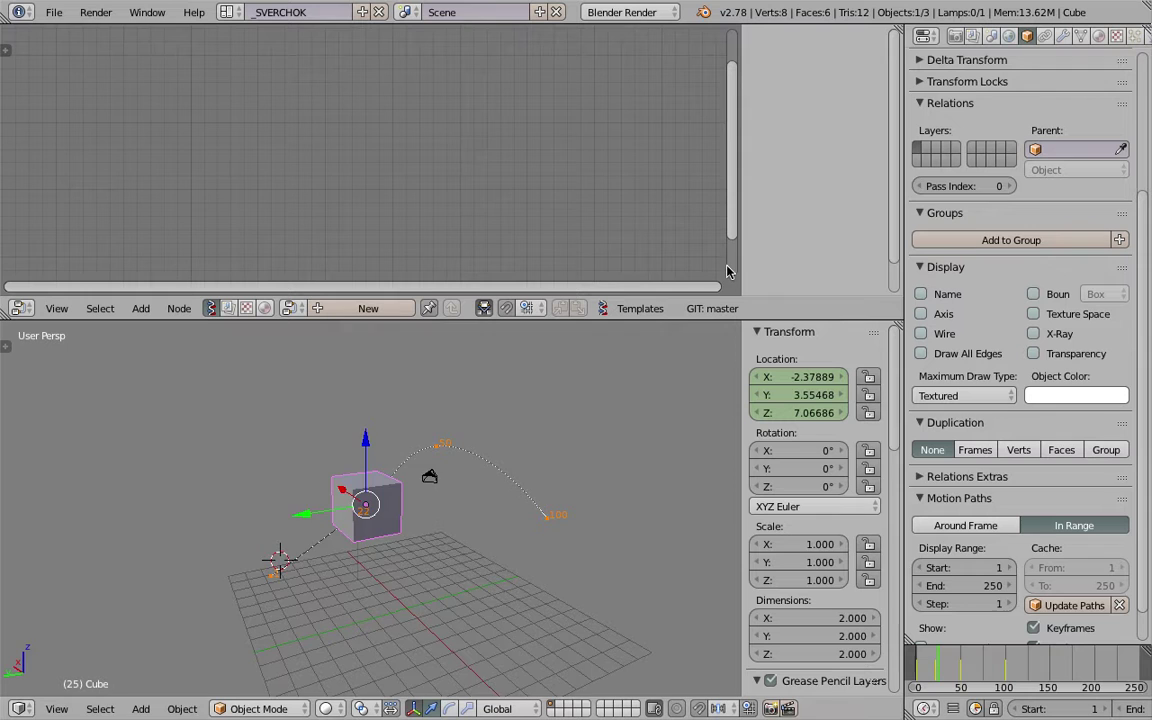
Step: Scrub the timeline to frame 89 to review the cube's position along its motion path
{"action": "scroll", "coordinate": [476, 427], "scroll_direction": "up", "scroll_amount": 2}
{"action": "middle_click_drag", "start_coordinate": [476, 427], "coordinate": [540, 457]}
{"action": "left_click_drag", "start_coordinate": [953, 668], "coordinate": [997, 669]}
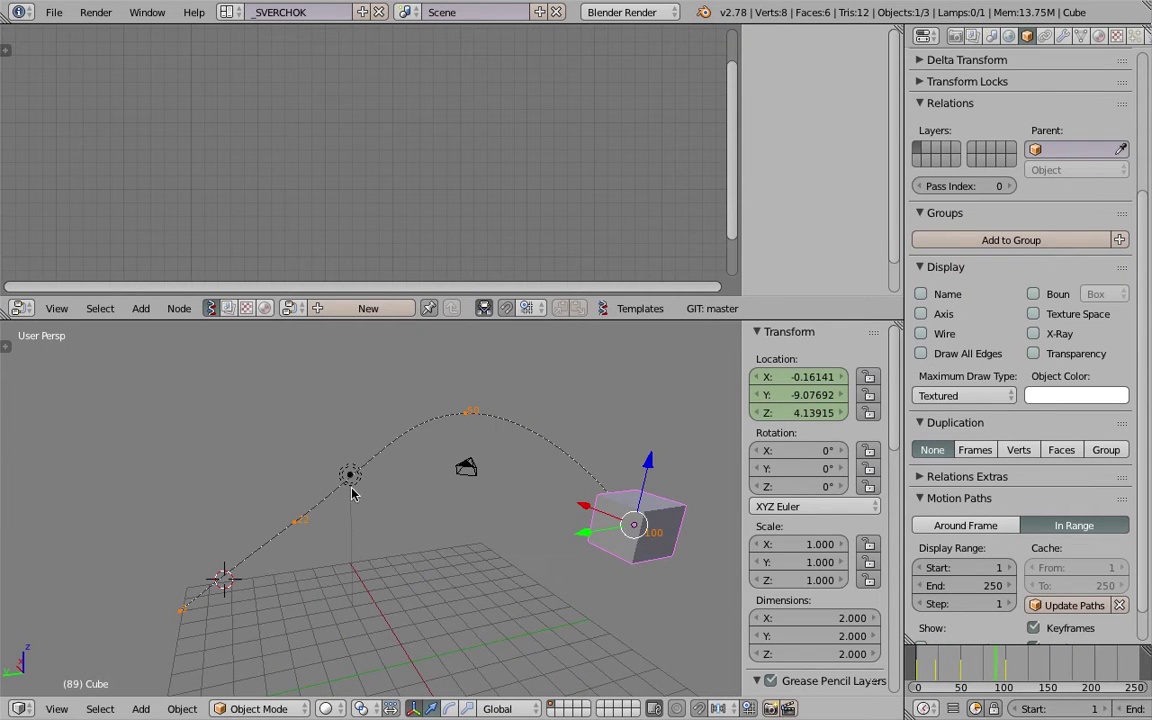
Step: Save the animated cube scene over the existing file
{"action": "middle_click_drag", "start_coordinate": [336, 518], "coordinate": [470, 460]}
{"action": "key", "text": "ctrl+s"}
{"action": "left_click", "coordinate": [363, 543]}
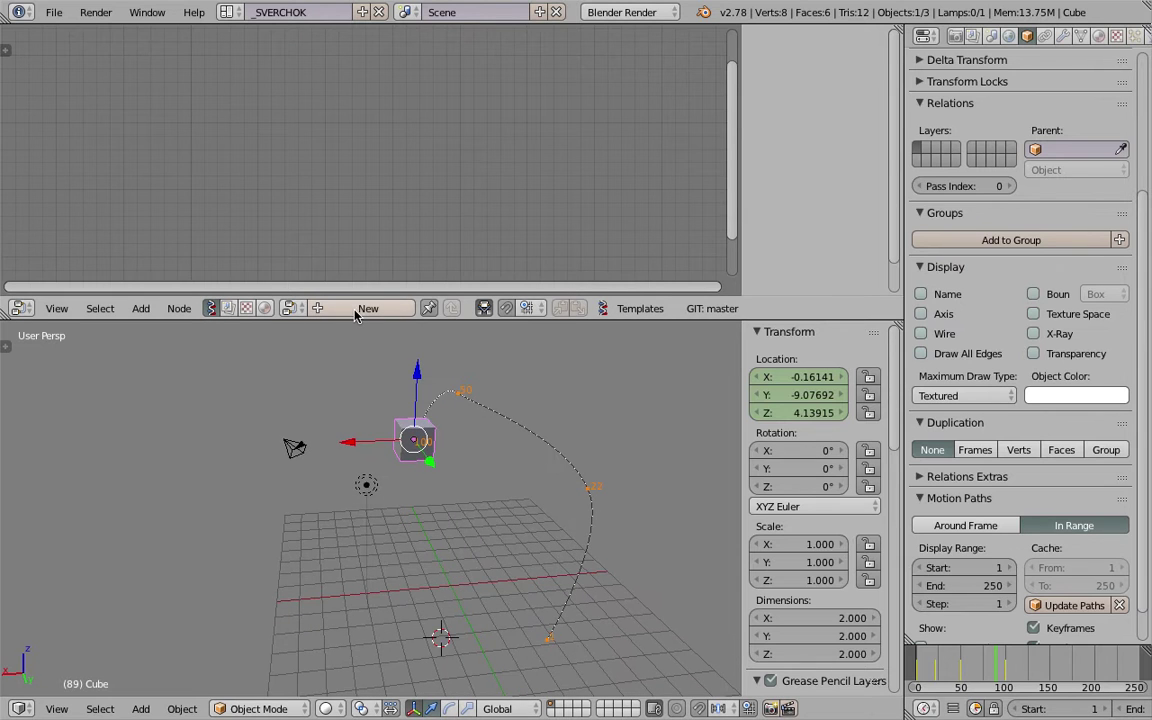
Step: Create a new Sverchok node tree and add an Object ID Selector node with the mesh object Cube chosen
{"action": "left_click", "coordinate": [345, 308]}
{"action": "key", "text": "shift+a"}
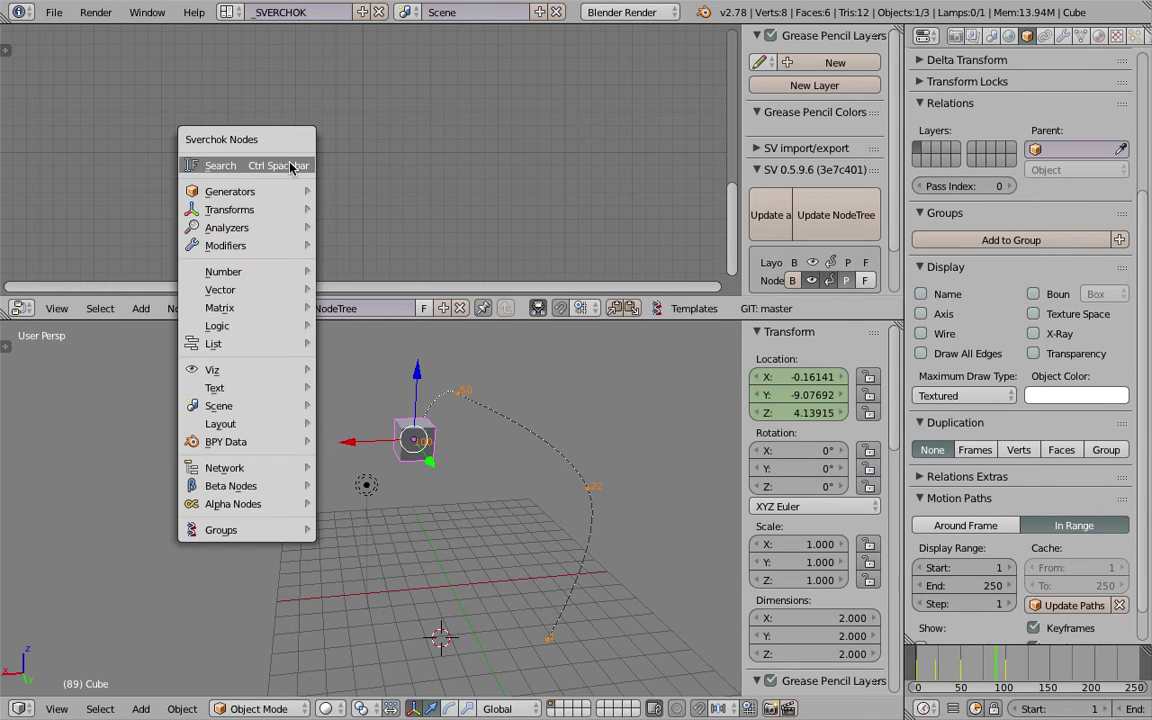
{"action": "left_click", "coordinate": [294, 164]}
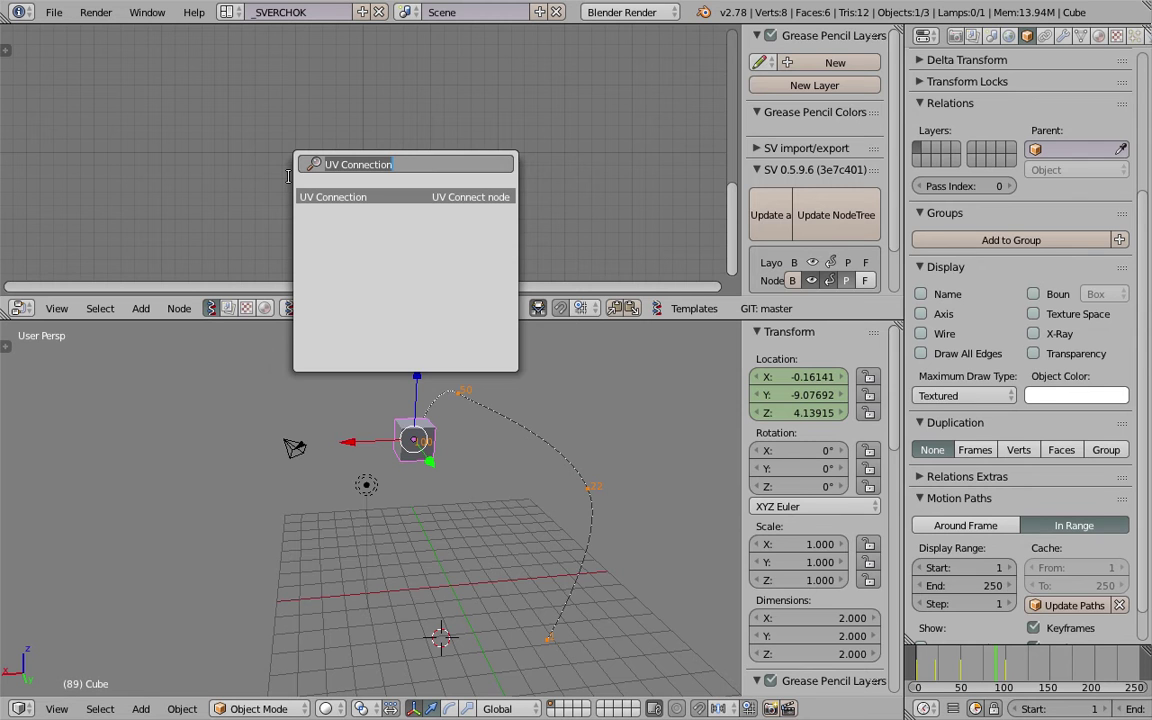
{"action": "type", "text": "sele"}
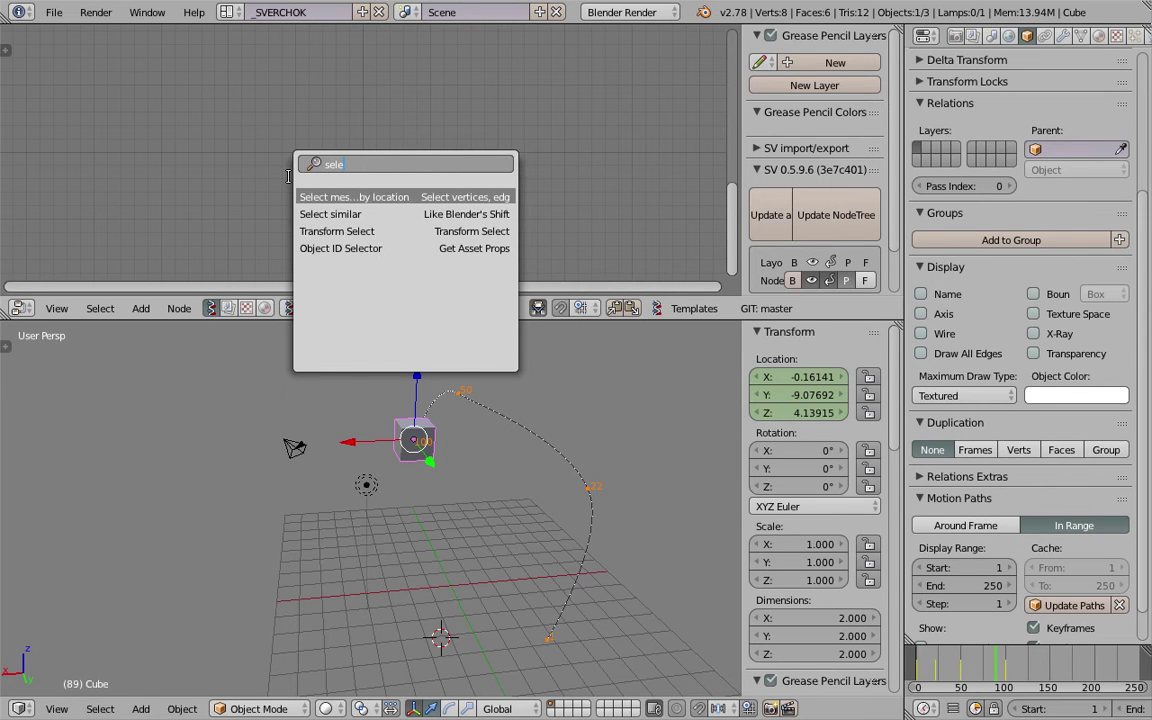
{"action": "key", "text": "Down"}
{"action": "key", "text": "Down"}
{"action": "key", "text": "Down"}
{"action": "key", "text": "Return"}
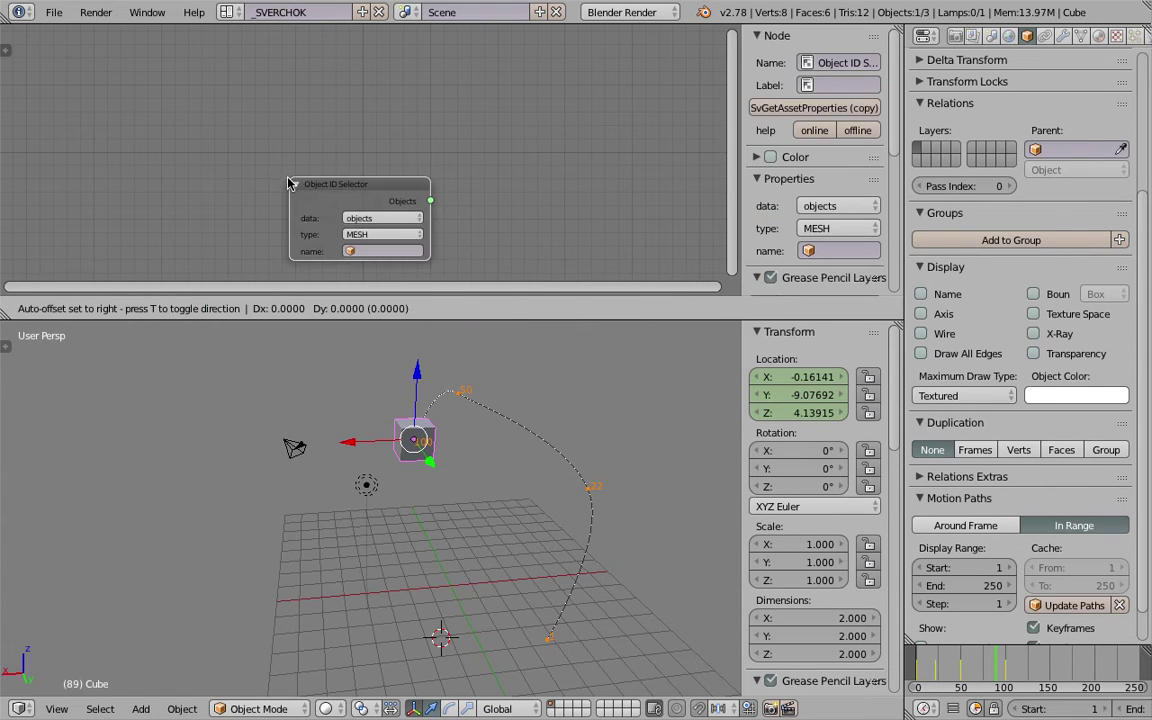
{"action": "left_click", "coordinate": [158, 129]}
{"action": "left_click", "coordinate": [255, 198]}
{"action": "left_click", "coordinate": [288, 228]}
Step: Add an Object ID Set MK2 node beside the Object ID Selector node
{"action": "middle_click_drag", "start_coordinate": [358, 184], "coordinate": [349, 184]}
{"action": "scroll", "coordinate": [366, 178], "scroll_direction": "up", "scroll_amount": 2}
{"action": "key", "text": "shift+a"}
{"action": "left_click", "coordinate": [383, 167]}
{"action": "type", "text": "set"}
{"action": "key", "text": "Down"}
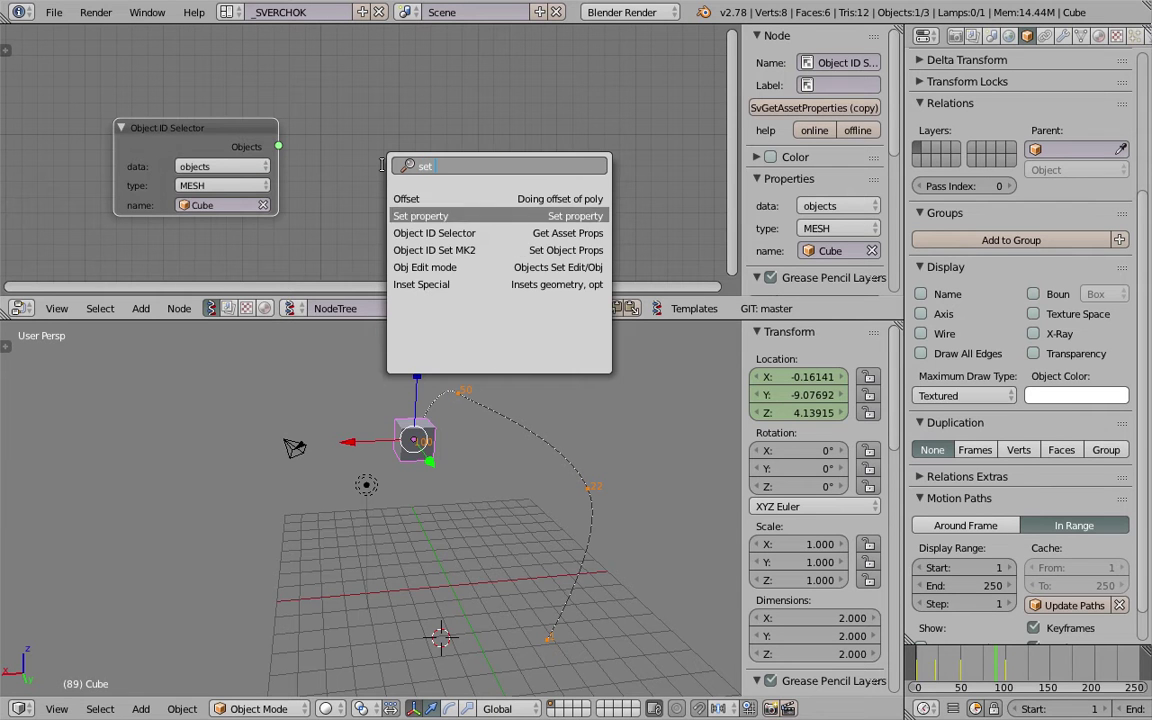
{"action": "key", "text": "Down"}
{"action": "key", "text": "Down"}
{"action": "key", "text": "Return"}
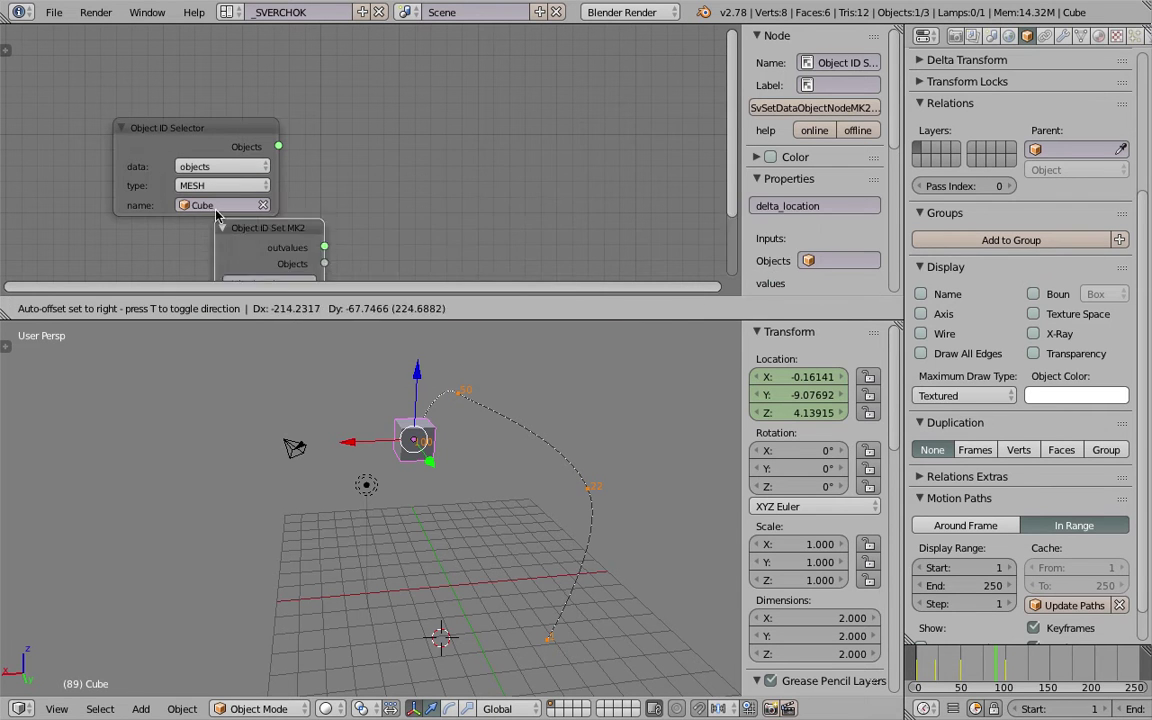
{"action": "left_click", "coordinate": [314, 174]}
Step: Duplicate the Object ID Set MK2 node twice and enlarge the node editor with its properties sidebar collapsed
{"action": "scroll", "coordinate": [314, 174], "scroll_direction": "up", "scroll_amount": 1}
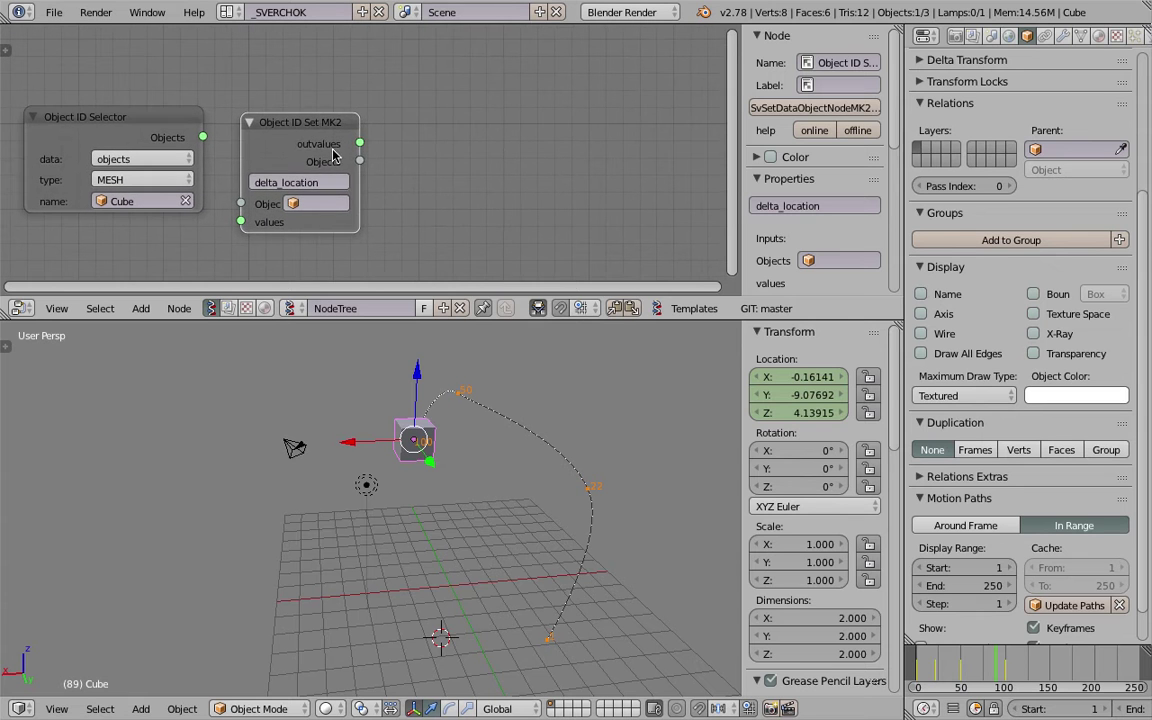
{"action": "key", "text": "shift+d"}
{"action": "left_click", "coordinate": [582, 149]}
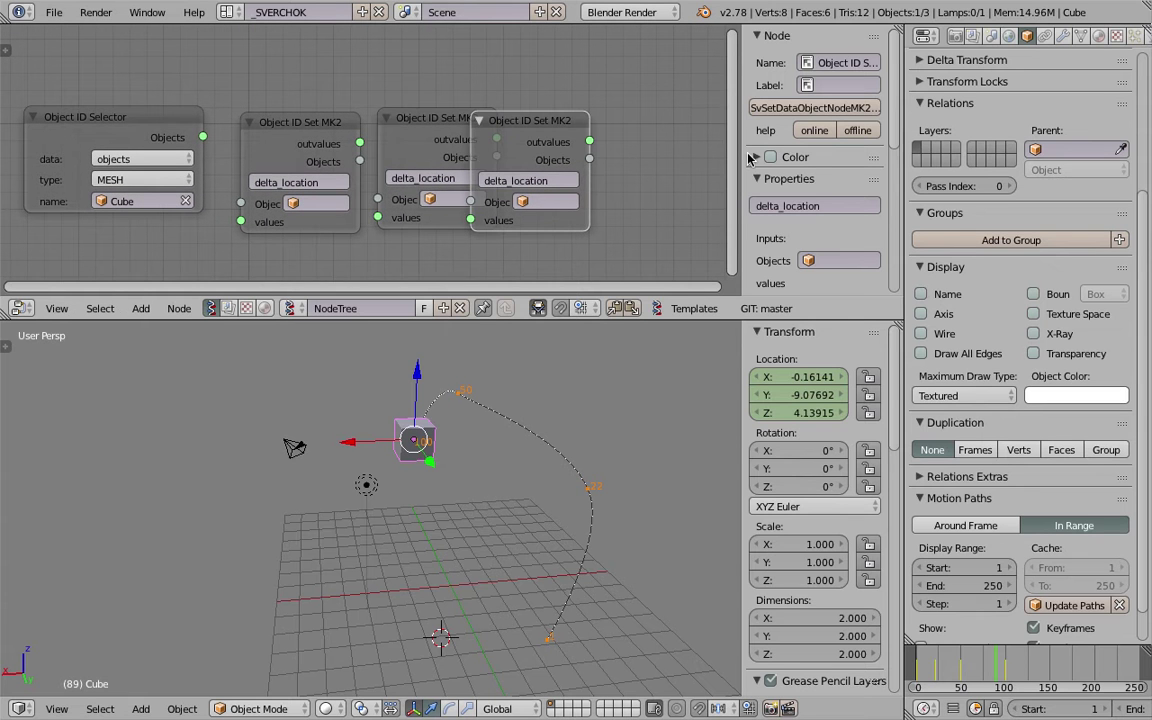
{"action": "left_click_drag", "start_coordinate": [741, 153], "coordinate": [888, 158]}
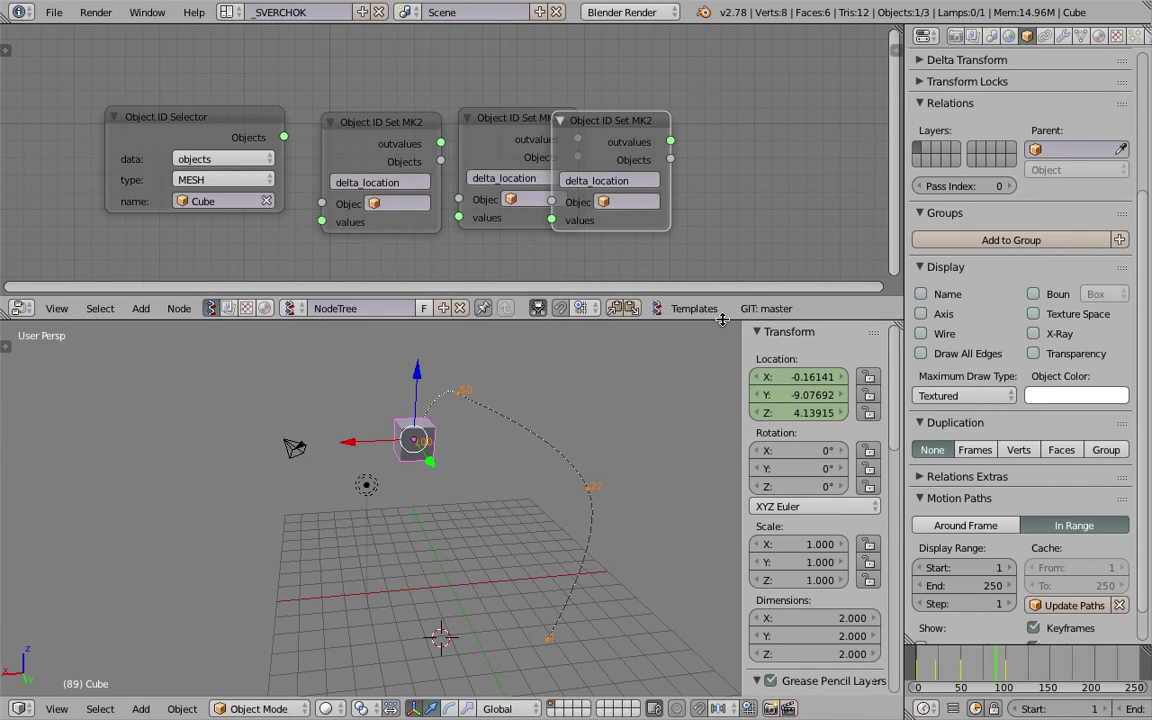
{"action": "left_click_drag", "start_coordinate": [727, 319], "coordinate": [722, 416]}
Step: Set the first Object ID Set MK2 node's property to motion_path and link the selector's Objects output to its Objects input
{"action": "scroll", "coordinate": [368, 247], "scroll_direction": "up", "scroll_amount": 1}
{"action": "left_click", "coordinate": [418, 228]}
{"action": "type", "text": "mi"}
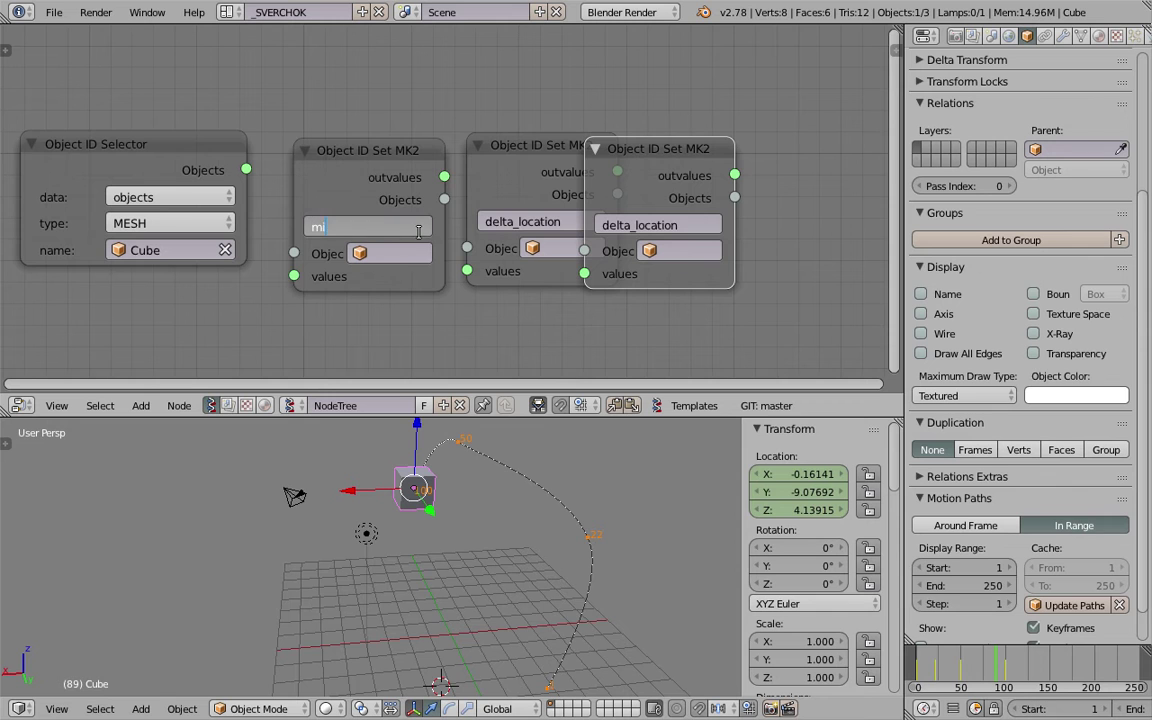
{"action": "key", "text": "Return"}
{"action": "left_click_drag", "start_coordinate": [247, 170], "coordinate": [294, 253]}
Step: Space out the two unconnected Object ID Set MK2 nodes and save the file
{"action": "middle_click_drag", "start_coordinate": [505, 174], "coordinate": [486, 175]}
{"action": "left_click_drag", "start_coordinate": [490, 158], "coordinate": [509, 179]}
{"action": "left_click_drag", "start_coordinate": [612, 145], "coordinate": [686, 184]}
{"action": "middle_click_drag", "start_coordinate": [686, 184], "coordinate": [630, 227]}
{"action": "key", "text": "ctrl+s"}
{"action": "left_click", "coordinate": [674, 193]}
Step: Add a Stethoscope MK2 node and link the motion_path node's outvalues to its Data input
{"action": "scroll", "coordinate": [674, 193], "scroll_direction": "down", "scroll_amount": 2}
{"action": "key", "text": "alt+space"}
{"action": "type", "text": "ste"}
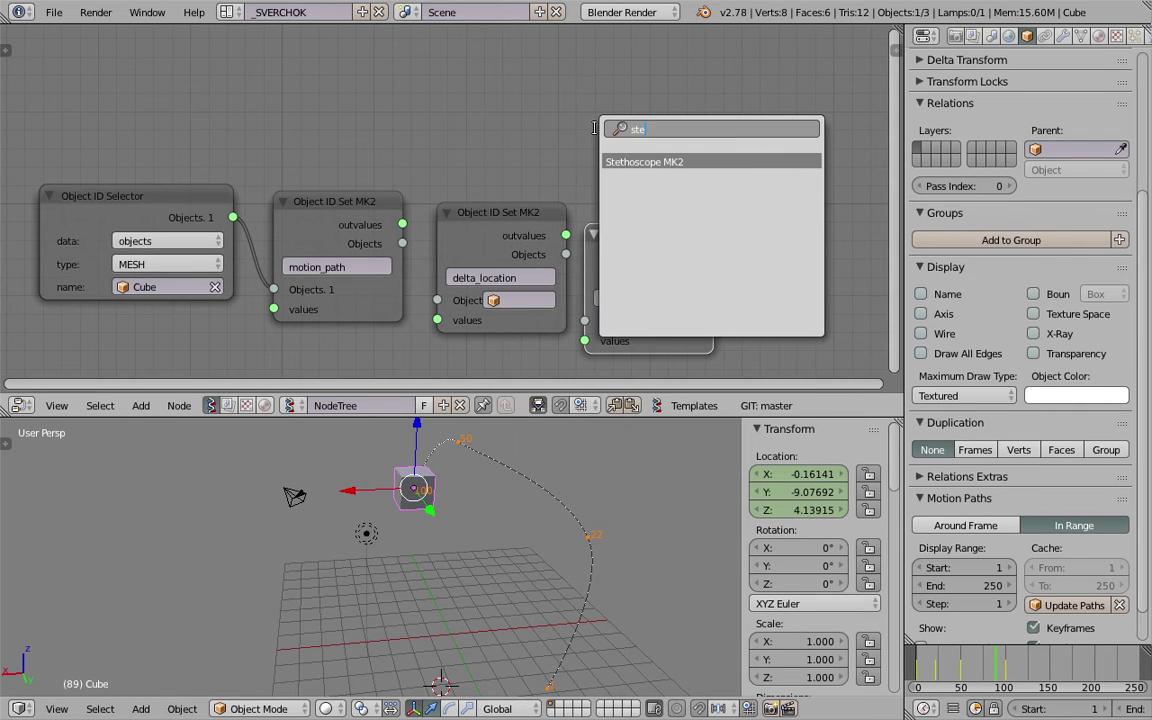
{"action": "left_click", "coordinate": [628, 162]}
{"action": "left_click", "coordinate": [610, 130]}
{"action": "left_click_drag", "start_coordinate": [403, 224], "coordinate": [620, 192]}
{"action": "middle_click_drag", "start_coordinate": [705, 76], "coordinate": [420, 141]}
{"action": "scroll", "coordinate": [430, 135], "scroll_direction": "up", "scroll_amount": 3}
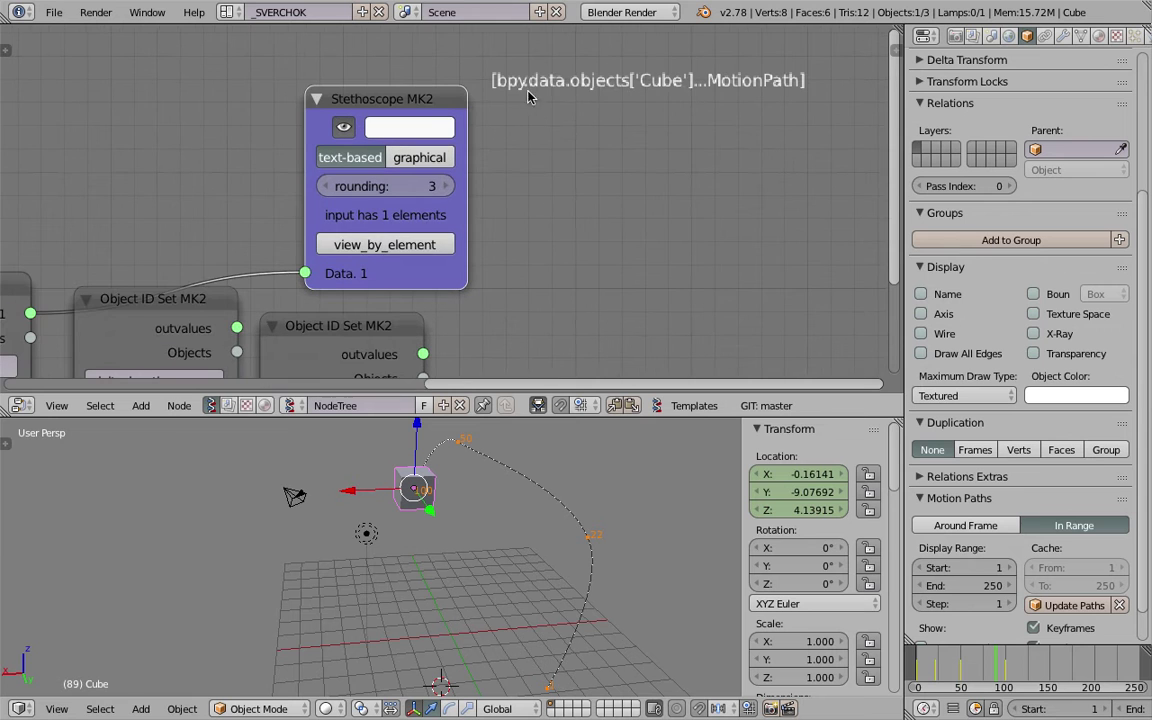
{"action": "scroll", "coordinate": [694, 213], "scroll_direction": "down", "scroll_amount": 5}
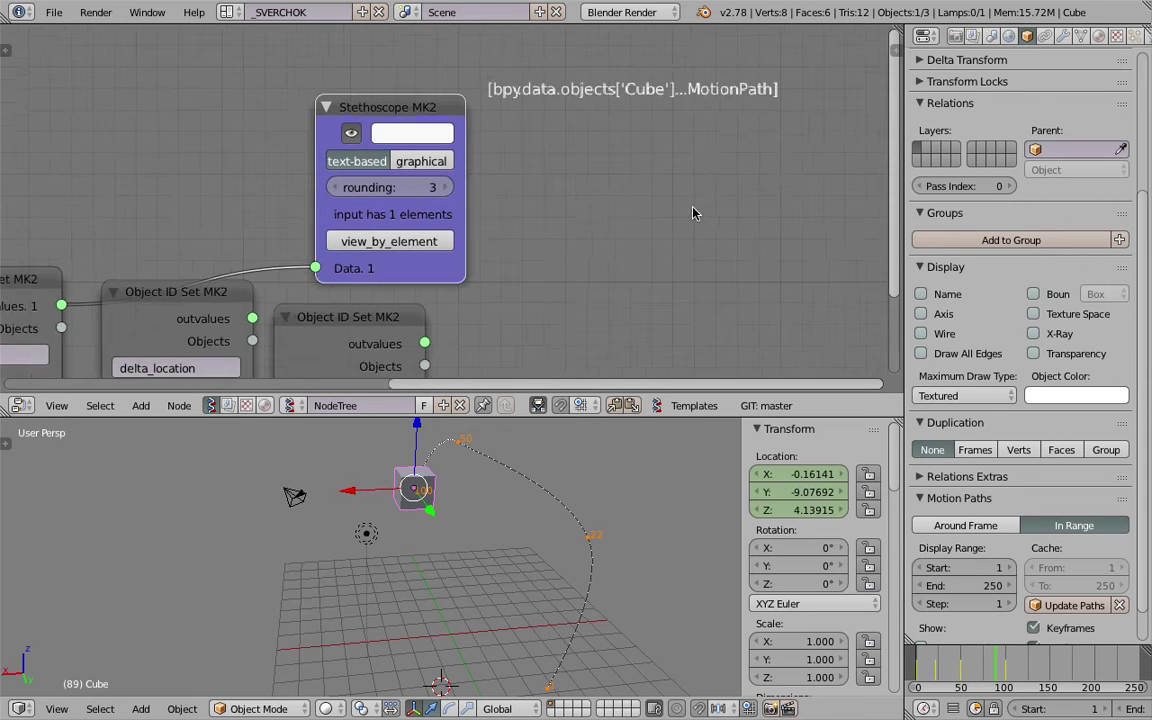
Step: Set the second Object ID Set MK2 node's property to points and link the motion_path outvalues to its Objects input
{"action": "middle_click_drag", "start_coordinate": [470, 243], "coordinate": [596, 170]}
{"action": "middle_click_drag", "start_coordinate": [324, 186], "coordinate": [438, 183]}
{"action": "scroll", "coordinate": [346, 182], "scroll_direction": "up", "scroll_amount": 4}
{"action": "left_click", "coordinate": [504, 262]}
{"action": "type", "text": "point"}
{"action": "key", "text": "Return"}
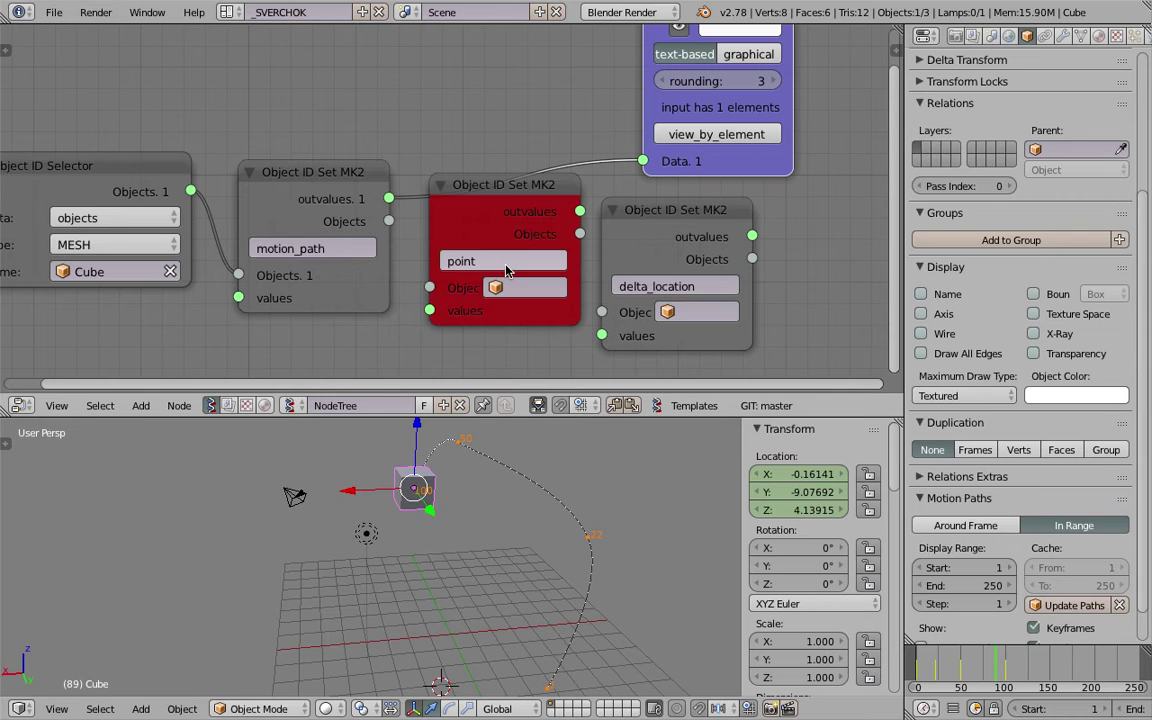
{"action": "left_click_drag", "start_coordinate": [389, 198], "coordinate": [429, 287]}
{"action": "middle_click_drag", "start_coordinate": [493, 247], "coordinate": [388, 258]}
{"action": "scroll", "coordinate": [388, 258], "scroll_direction": "up", "scroll_amount": 3}
{"action": "left_click", "coordinate": [458, 252]}
{"action": "type", "text": "s"}
{"action": "key", "text": "Return"}
Step: Move the Stethoscope node clear of the others and link the points node's outvalues to its Data input
{"action": "scroll", "coordinate": [458, 256], "scroll_direction": "up", "scroll_amount": 2}
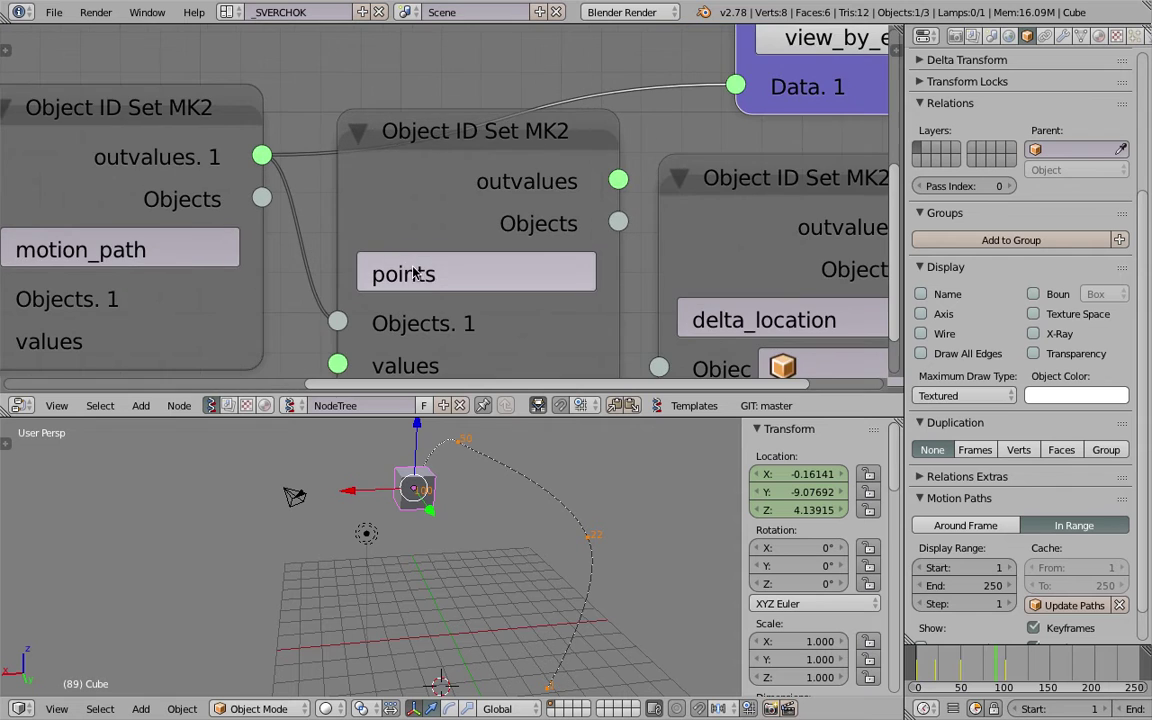
{"action": "scroll", "coordinate": [460, 265], "scroll_direction": "down", "scroll_amount": 1}
{"action": "scroll", "coordinate": [460, 265], "scroll_direction": "down", "scroll_amount": 3}
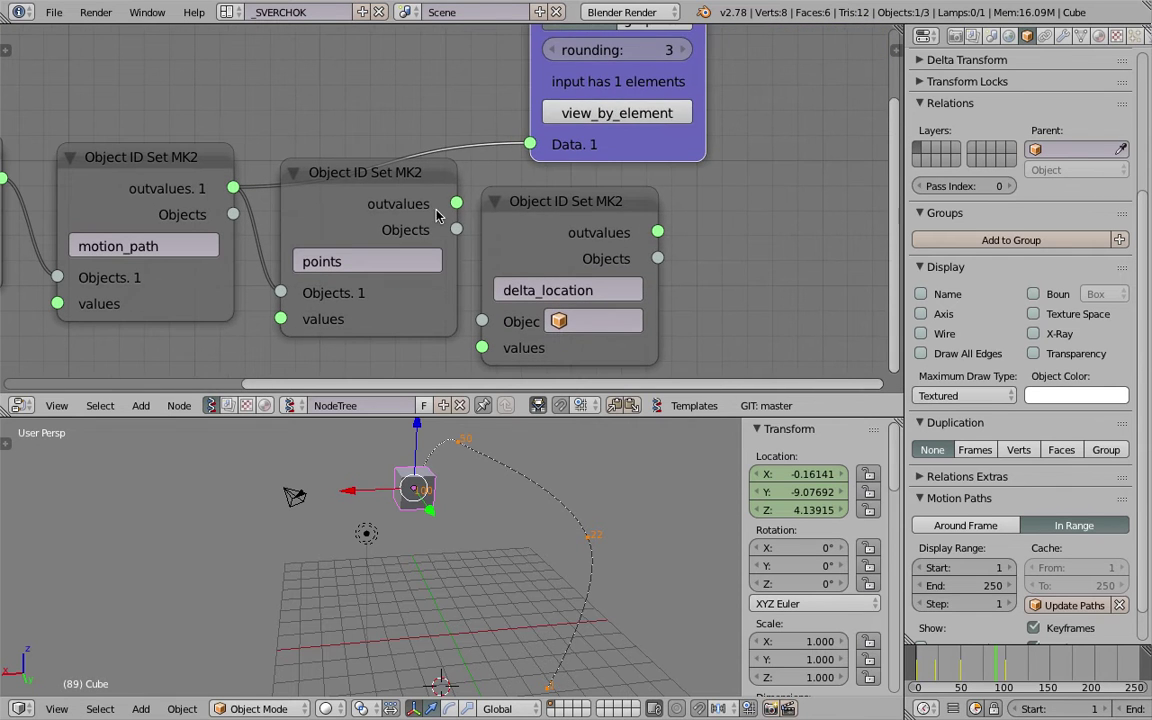
{"action": "key", "text": "g"}
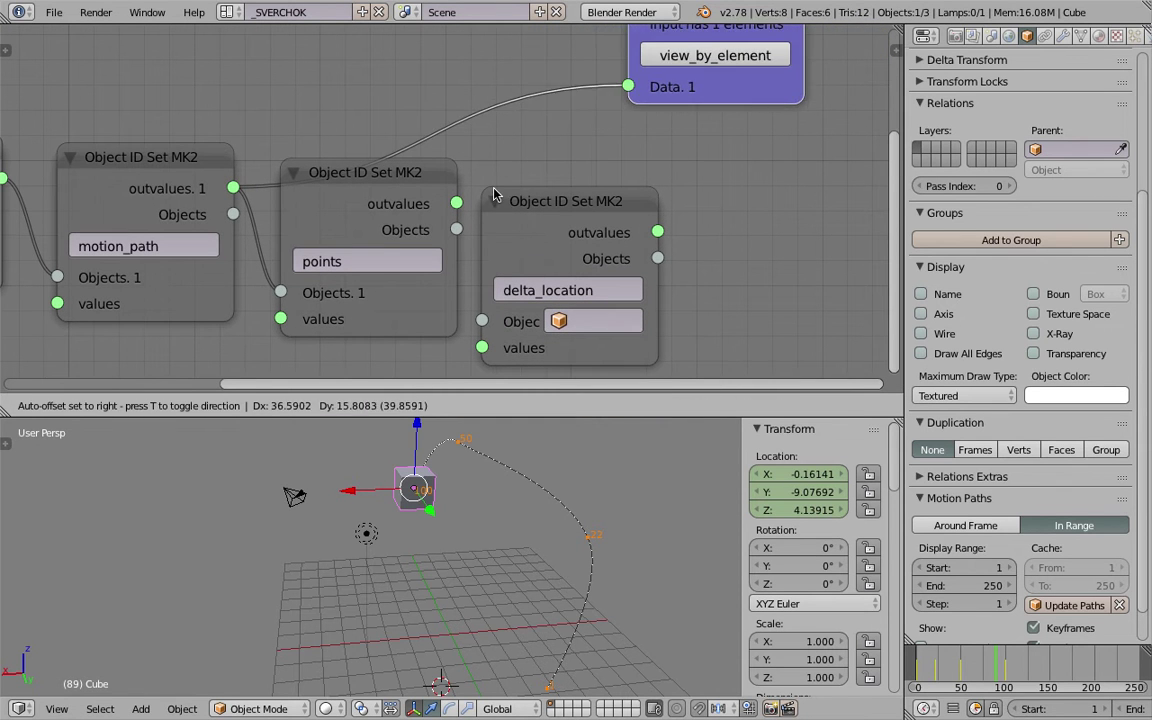
{"action": "right_click", "coordinate": [460, 206]}
{"action": "key", "text": "g"}
{"action": "right_click", "coordinate": [458, 190]}
{"action": "left_click_drag", "start_coordinate": [405, 182], "coordinate": [600, 103]}
{"action": "scroll", "coordinate": [458, 123], "scroll_direction": "down", "scroll_amount": 5}
{"action": "middle_click_drag", "start_coordinate": [458, 123], "coordinate": [345, 195]}
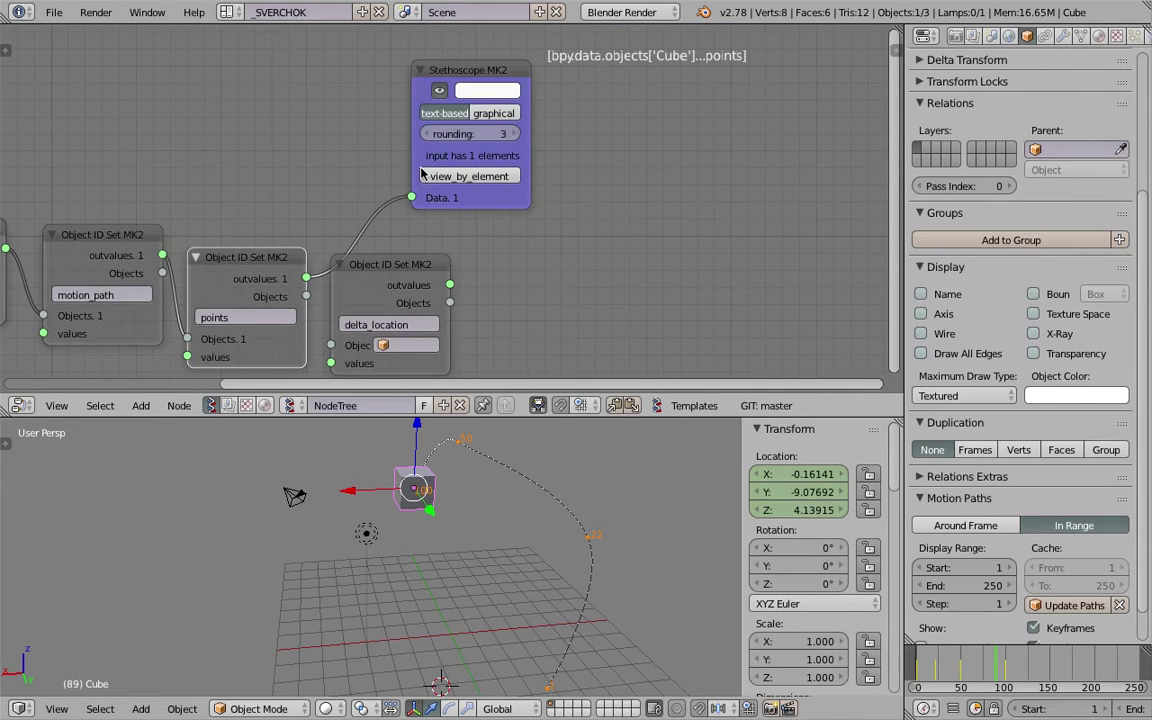
Step: Move the delta_location node farther from its neighbour and change the second node's property to points[:]
{"action": "middle_click_drag", "start_coordinate": [420, 178], "coordinate": [468, 141]}
{"action": "scroll", "coordinate": [468, 141], "scroll_direction": "up", "scroll_amount": 1}
{"action": "left_click_drag", "start_coordinate": [462, 236], "coordinate": [531, 236]}
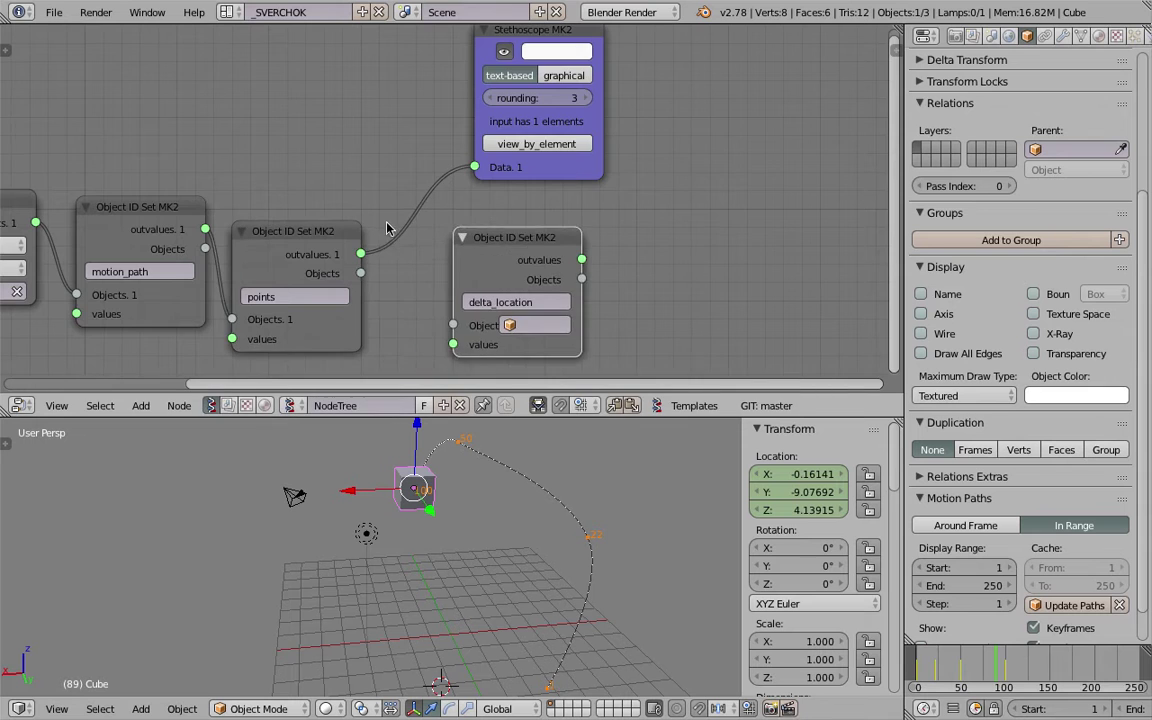
{"action": "scroll", "coordinate": [320, 290], "scroll_direction": "up", "scroll_amount": 1}
{"action": "left_click", "coordinate": [327, 288]}
{"action": "type", "text": "[:]"}
{"action": "key", "text": "Return"}
{"action": "scroll", "coordinate": [320, 290], "scroll_direction": "up", "scroll_amount": 3}
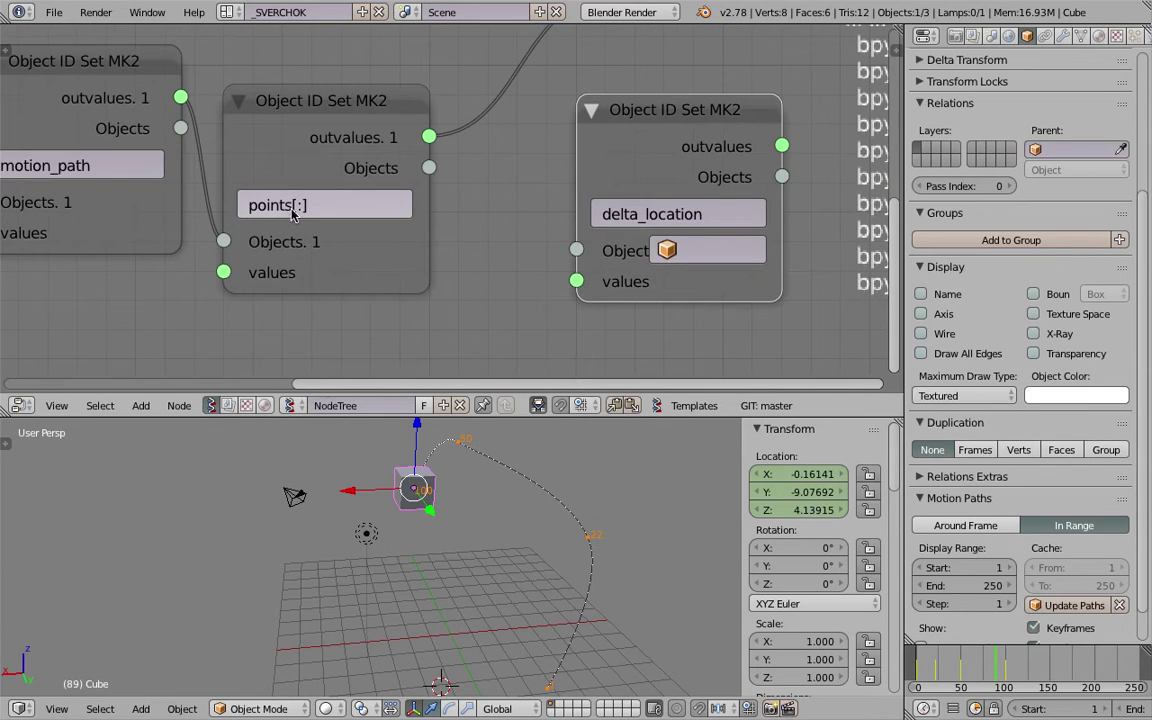
{"action": "scroll", "coordinate": [295, 210], "scroll_direction": "up", "scroll_amount": 4}
{"action": "scroll", "coordinate": [653, 208], "scroll_direction": "down", "scroll_amount": 10}
{"action": "middle_click_drag", "start_coordinate": [722, 94], "coordinate": [502, 174]}
{"action": "scroll", "coordinate": [610, 146], "scroll_direction": "down", "scroll_amount": 2}
{"action": "middle_click_drag", "start_coordinate": [610, 147], "coordinate": [630, 187]}
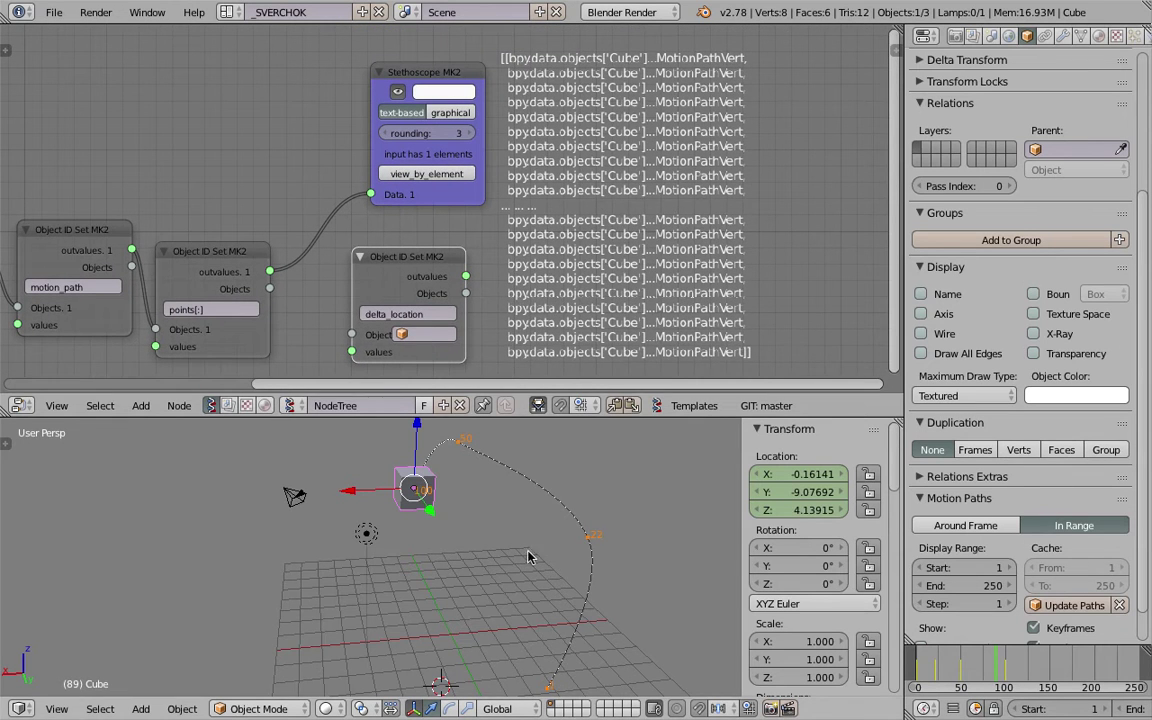
Step: Set the third Object ID Set MK2 node's property to co and link the points[:] outvalues to its Objects input
{"action": "middle_click_drag", "start_coordinate": [431, 334], "coordinate": [443, 329]}
{"action": "middle_click_drag", "start_coordinate": [430, 530], "coordinate": [432, 472]}
{"action": "scroll", "coordinate": [480, 312], "scroll_direction": "up", "scroll_amount": 2}
{"action": "left_click", "coordinate": [480, 312]}
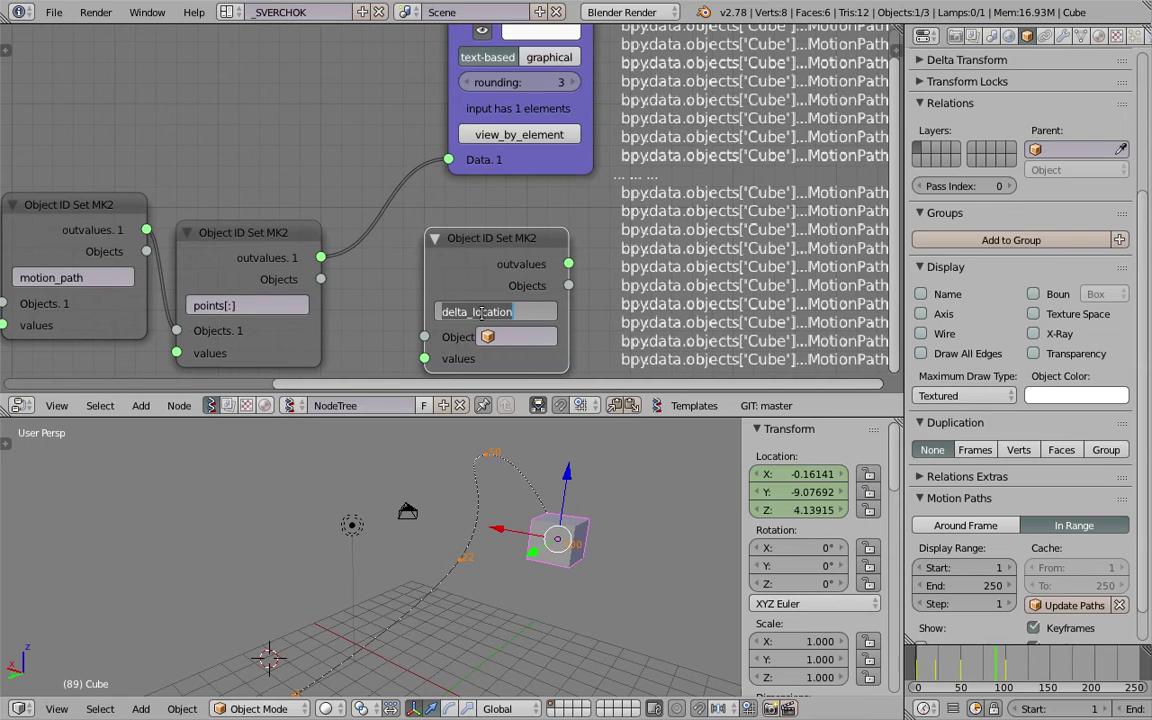
{"action": "type", "text": "co"}
{"action": "key", "text": "Return"}
{"action": "left_click_drag", "start_coordinate": [320, 258], "coordinate": [424, 336]}
Step: Link the co node's outvalues to the Stethoscope's Data input and save the file
{"action": "left_click_drag", "start_coordinate": [539, 268], "coordinate": [448, 161]}
{"action": "middle_click_drag", "start_coordinate": [678, 202], "coordinate": [543, 224]}
{"action": "scroll", "coordinate": [512, 275], "scroll_direction": "down", "scroll_amount": 3}
{"action": "key", "text": "ctrl+s"}
{"action": "left_click", "coordinate": [540, 222]}
{"action": "scroll", "coordinate": [518, 191], "scroll_direction": "up", "scroll_amount": 2}
{"action": "middle_click_drag", "start_coordinate": [505, 187], "coordinate": [518, 189]}
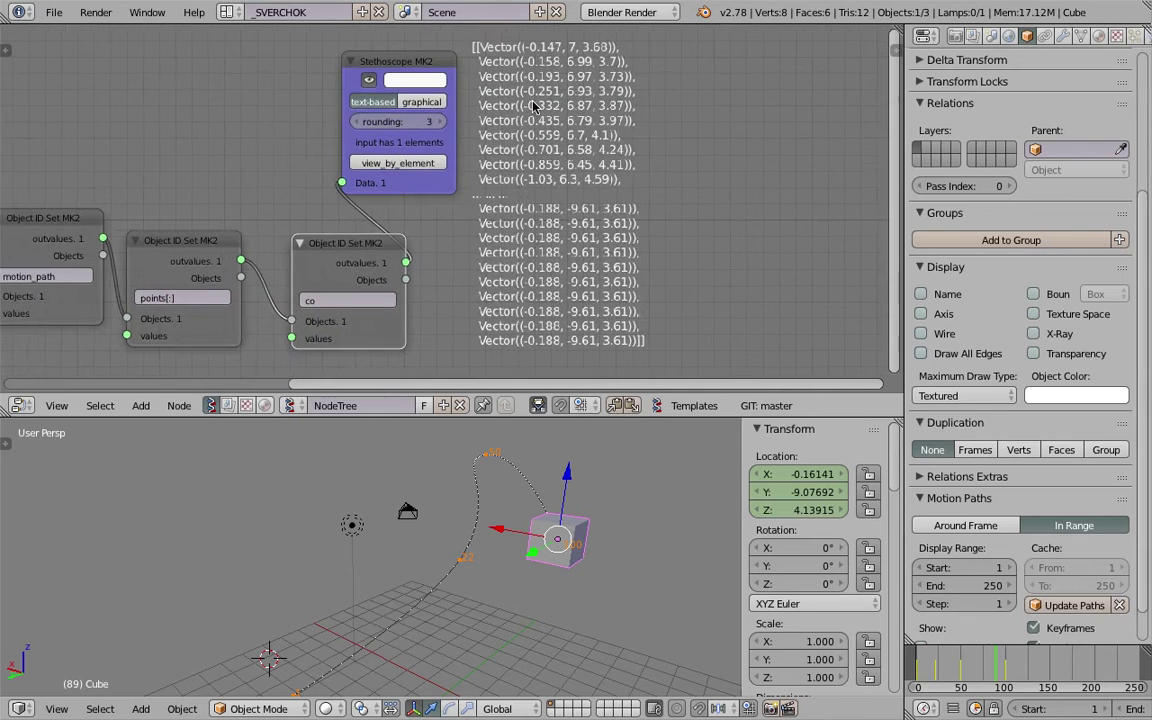
Step: Change the third Object ID Set MK2 node's property to co[:] and examine the Stethoscope output
{"action": "scroll", "coordinate": [300, 240], "scroll_direction": "up", "scroll_amount": 2}
{"action": "left_click", "coordinate": [362, 316]}
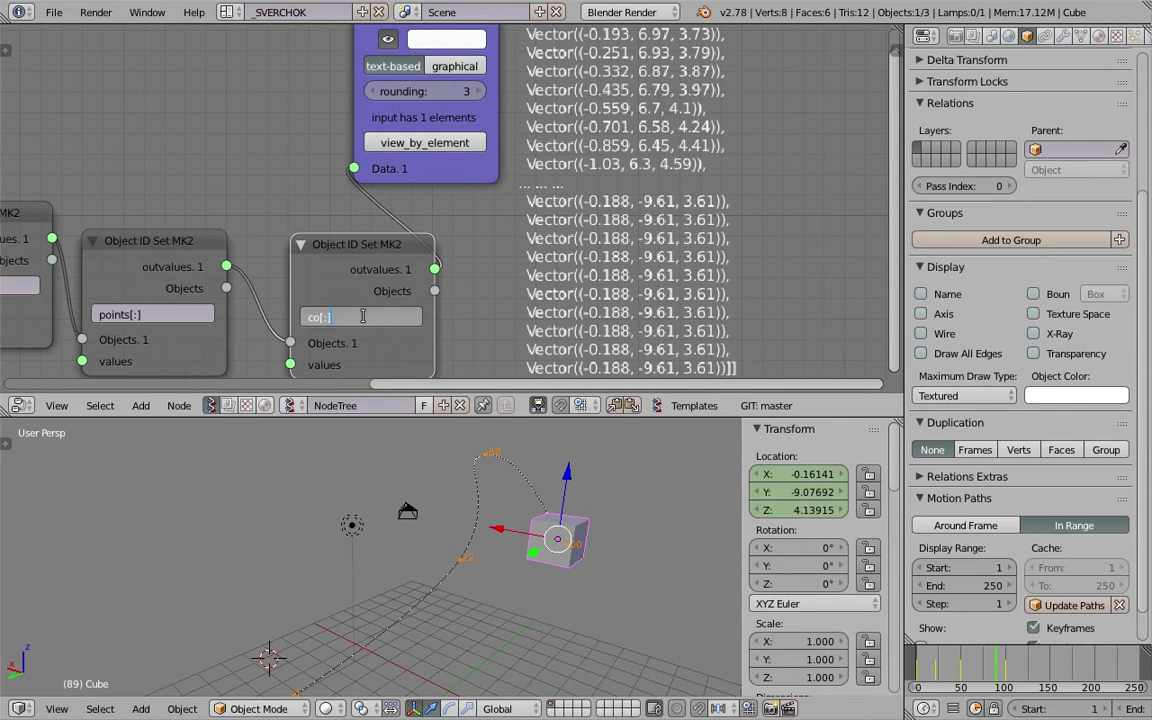
{"action": "key", "text": "Return"}
{"action": "scroll", "coordinate": [365, 316], "scroll_direction": "up", "scroll_amount": 5}
{"action": "middle_click_drag", "start_coordinate": [388, 263], "coordinate": [468, 114]}
{"action": "scroll", "coordinate": [313, 251], "scroll_direction": "down", "scroll_amount": 6}
{"action": "middle_click_drag", "start_coordinate": [553, 102], "coordinate": [622, 158]}
{"action": "scroll", "coordinate": [564, 212], "scroll_direction": "down", "scroll_amount": 3}
Step: Add a Viewer Draw node and link the co[:] node's outvalues to its vertices input
{"action": "middle_click_drag", "start_coordinate": [372, 634], "coordinate": [490, 476]}
{"action": "middle_click_drag", "start_coordinate": [639, 234], "coordinate": [597, 228]}
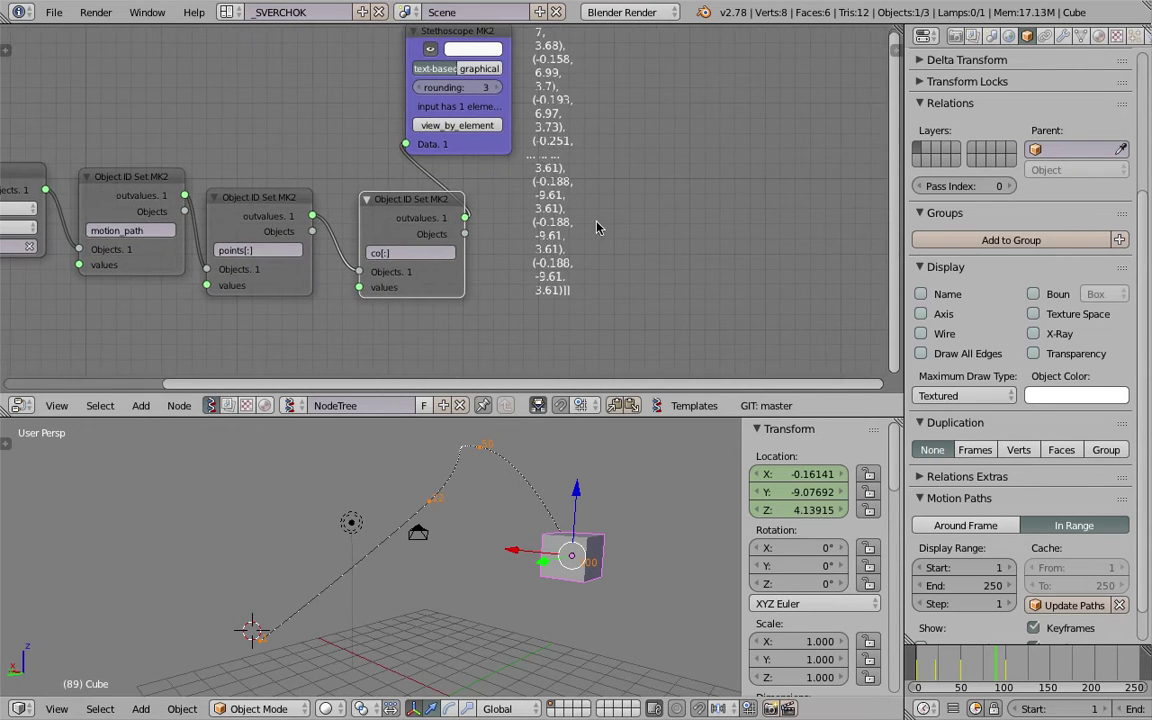
{"action": "key", "text": "space"}
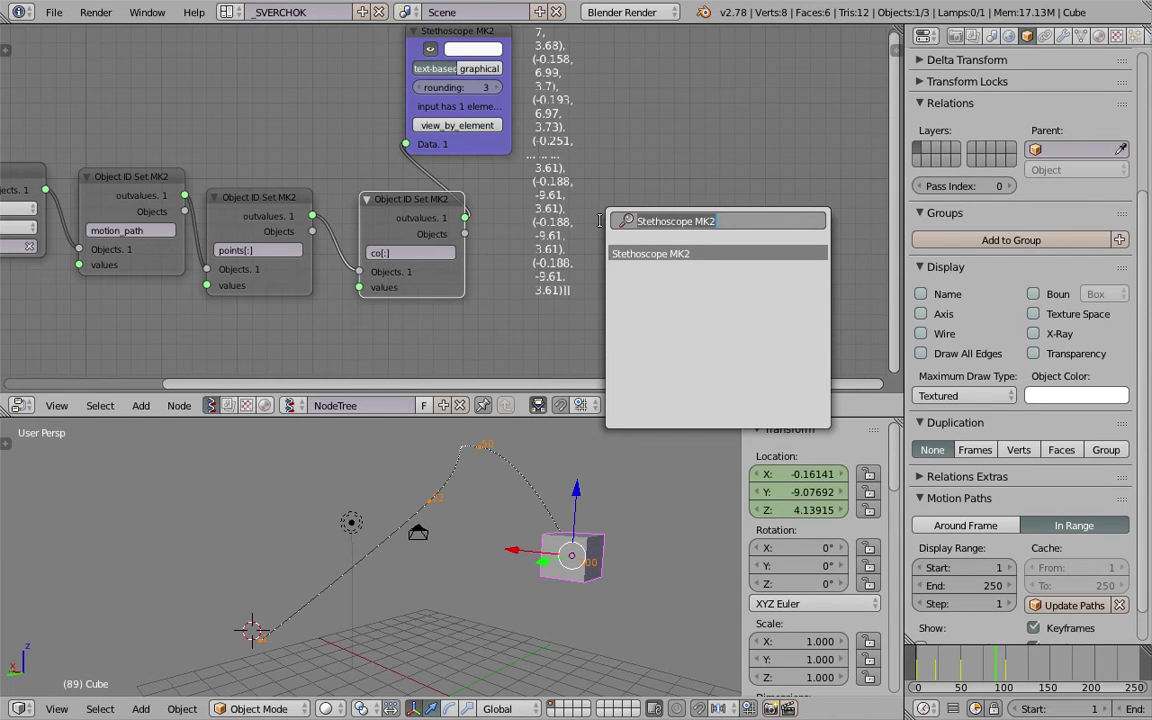
{"action": "type", "text": "view"}
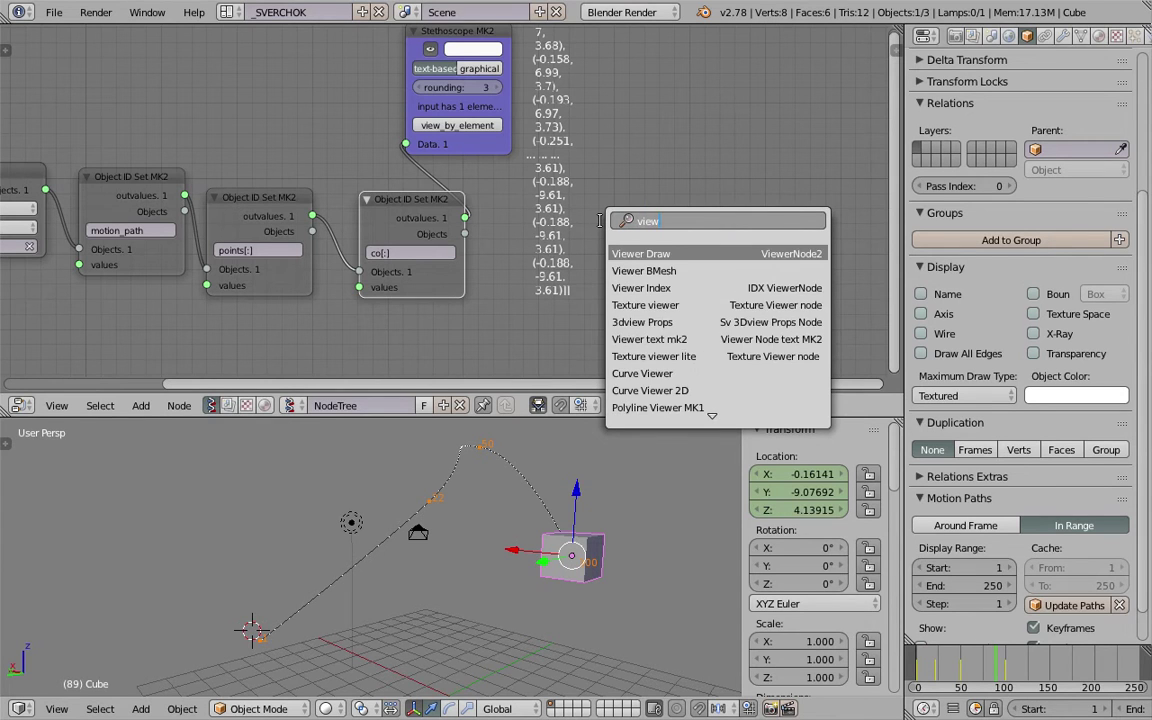
{"action": "key", "text": "Return"}
{"action": "left_click", "coordinate": [651, 193]}
{"action": "mouse_move", "coordinate": [465, 217]}
{"action": "left_mouse_down"}
{"action": "mouse_move", "coordinate": [643, 278]}
{"action": "mouse_move", "coordinate": [651, 303]}
{"action": "left_mouse_up"}
Step: Save the file and move the Viewer Draw node farther away from the co[:] node
{"action": "middle_click_drag", "start_coordinate": [342, 590], "coordinate": [280, 519]}
{"action": "mouse_move", "coordinate": [481, 492]}
{"action": "middle_mouse_down"}
{"action": "mouse_move", "coordinate": [431, 515]}
{"action": "mouse_move", "coordinate": [540, 536]}
{"action": "mouse_move", "coordinate": [432, 496]}
{"action": "mouse_move", "coordinate": [432, 512]}
{"action": "middle_mouse_up"}
{"action": "key", "text": "ctrl+s"}
{"action": "left_click", "coordinate": [432, 512]}
{"action": "left_click_drag", "start_coordinate": [736, 323], "coordinate": [821, 321]}
{"action": "middle_click_drag", "start_coordinate": [773, 191], "coordinate": [700, 196]}
{"action": "left_click_drag", "start_coordinate": [731, 200], "coordinate": [825, 196]}
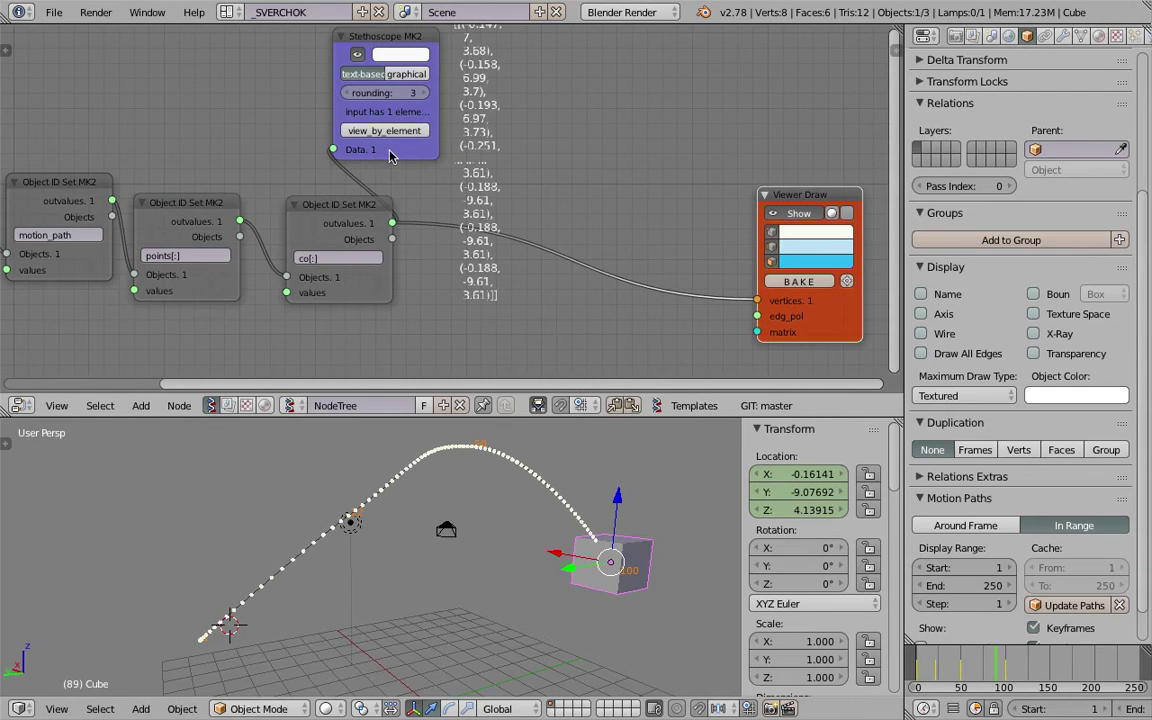
Step: Delete the Stethoscope node and insert a Randomize input vertices node between the co[:] and Viewer Draw nodes
{"action": "left_click", "coordinate": [391, 154]}
{"action": "key", "text": "x"}
{"action": "key", "text": "shift+a"}
{"action": "left_click", "coordinate": [500, 156]}
{"action": "type", "text": "random"}
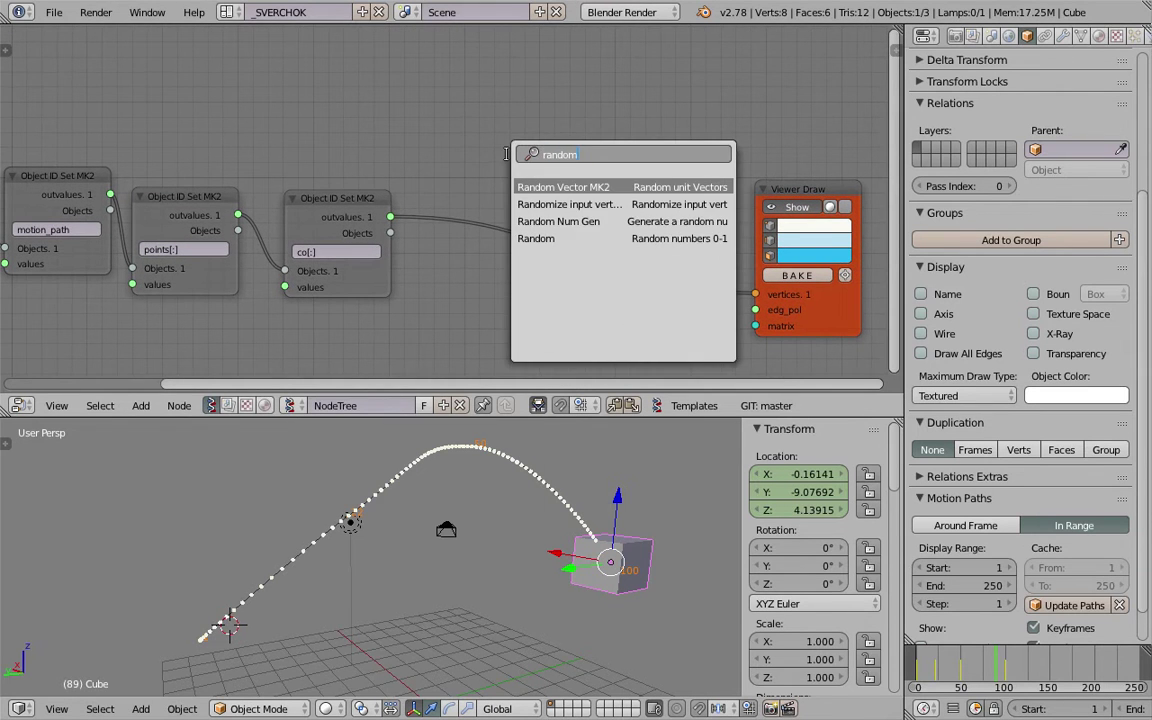
{"action": "key", "text": "Return"}
{"action": "left_click", "coordinate": [508, 160]}
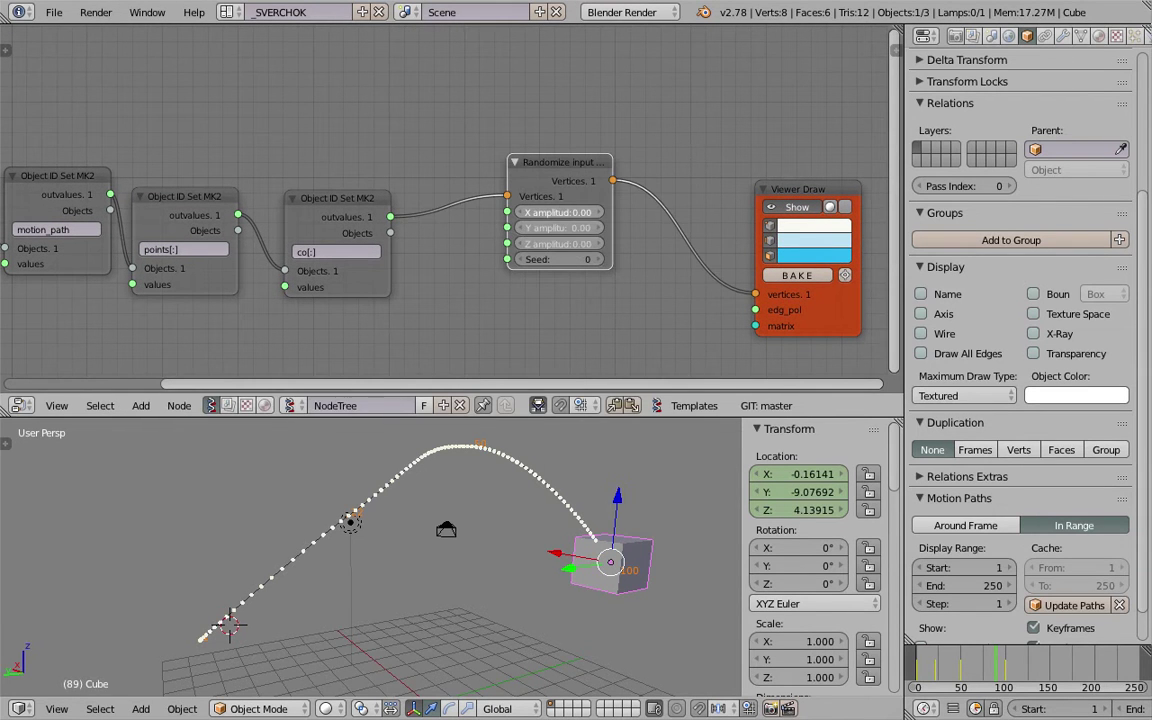
Step: Try out the amplitude of the Randomize input vertices node and reset its X, Y and Z amplitudes to 0
{"action": "left_click_drag", "start_coordinate": [560, 243], "coordinate": [566, 243]}
{"action": "middle_click_drag", "start_coordinate": [500, 488], "coordinate": [494, 512]}
{"action": "left_click_drag", "start_coordinate": [556, 212], "coordinate": [557, 243]}
{"action": "type", "text": "0"}
{"action": "key", "text": "Return"}
Step: Make room after the Randomize node and insert a UV Connection node ahead of Viewer Draw
{"action": "left_click_drag", "start_coordinate": [576, 172], "coordinate": [561, 176]}
{"action": "middle_click_drag", "start_coordinate": [772, 178], "coordinate": [677, 147]}
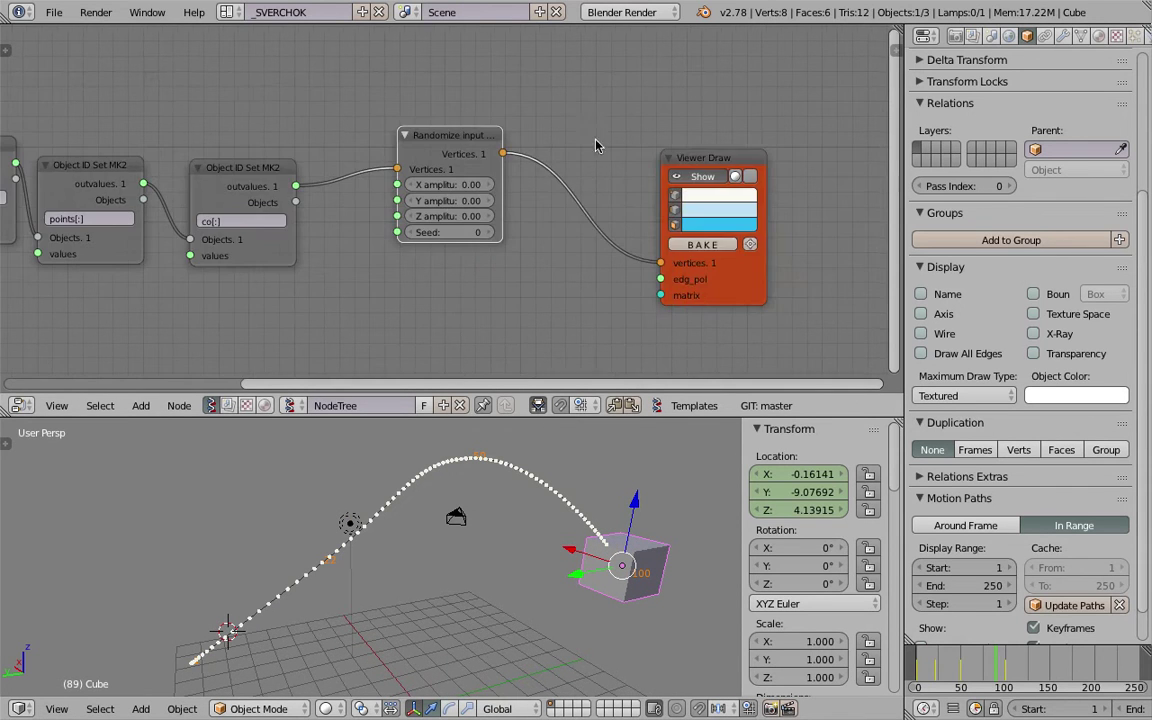
{"action": "left_click_drag", "start_coordinate": [707, 156], "coordinate": [752, 158]}
{"action": "key", "text": "alt+space"}
{"action": "key", "text": "BackSpace"}
{"action": "type", "text": "uv"}
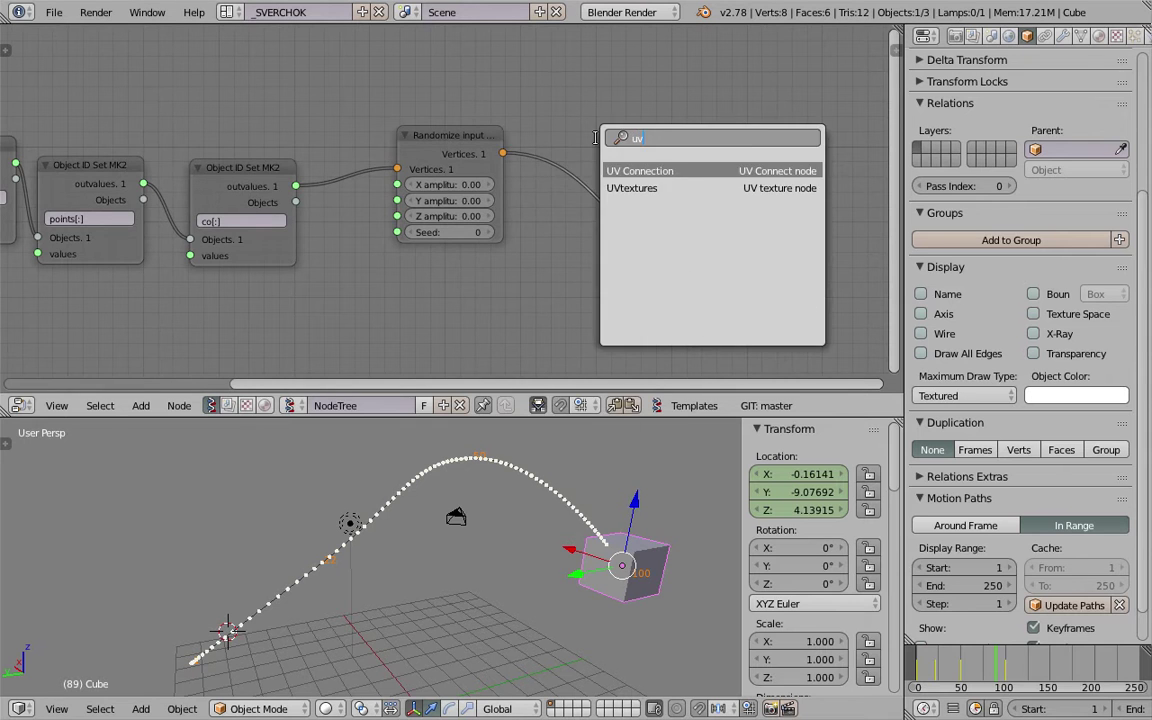
{"action": "key", "text": "Return"}
{"action": "left_click", "coordinate": [595, 135]}
Step: Set the UV Connection node to Edges in U_dir and link its data output to Viewer Draw's edg_pol input
{"action": "scroll", "coordinate": [595, 135], "scroll_direction": "up", "scroll_amount": 2}
{"action": "middle_click_drag", "start_coordinate": [595, 135], "coordinate": [459, 84]}
{"action": "left_click", "coordinate": [543, 210]}
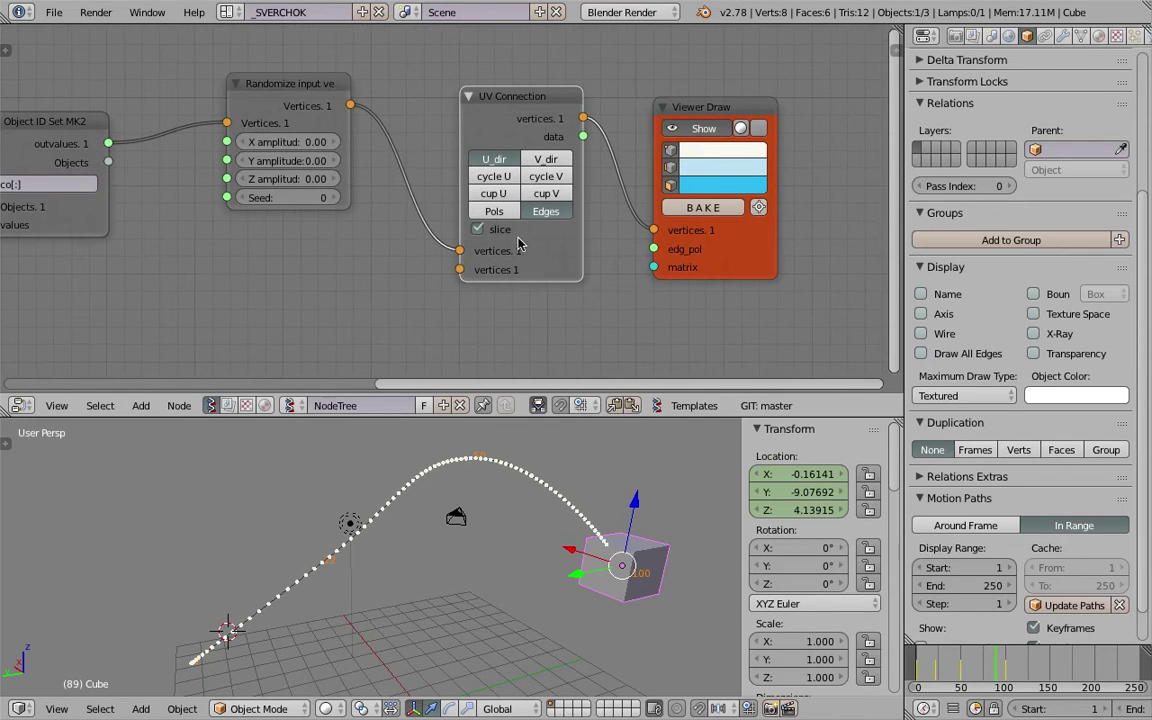
{"action": "left_click", "coordinate": [546, 160]}
{"action": "mouse_move", "coordinate": [583, 136]}
{"action": "left_mouse_down"}
{"action": "mouse_move", "coordinate": [592, 218]}
{"action": "mouse_move", "coordinate": [653, 249]}
{"action": "left_mouse_up"}
{"action": "left_click", "coordinate": [494, 159]}
Step: Save the file and bake the connected path geometry from the Viewer Draw node
{"action": "middle_click_drag", "start_coordinate": [470, 470], "coordinate": [539, 511]}
{"action": "scroll", "coordinate": [361, 533], "scroll_direction": "down", "scroll_amount": 3}
{"action": "key", "text": "ctrl+s"}
{"action": "left_click", "coordinate": [329, 525]}
{"action": "left_click", "coordinate": [704, 207]}
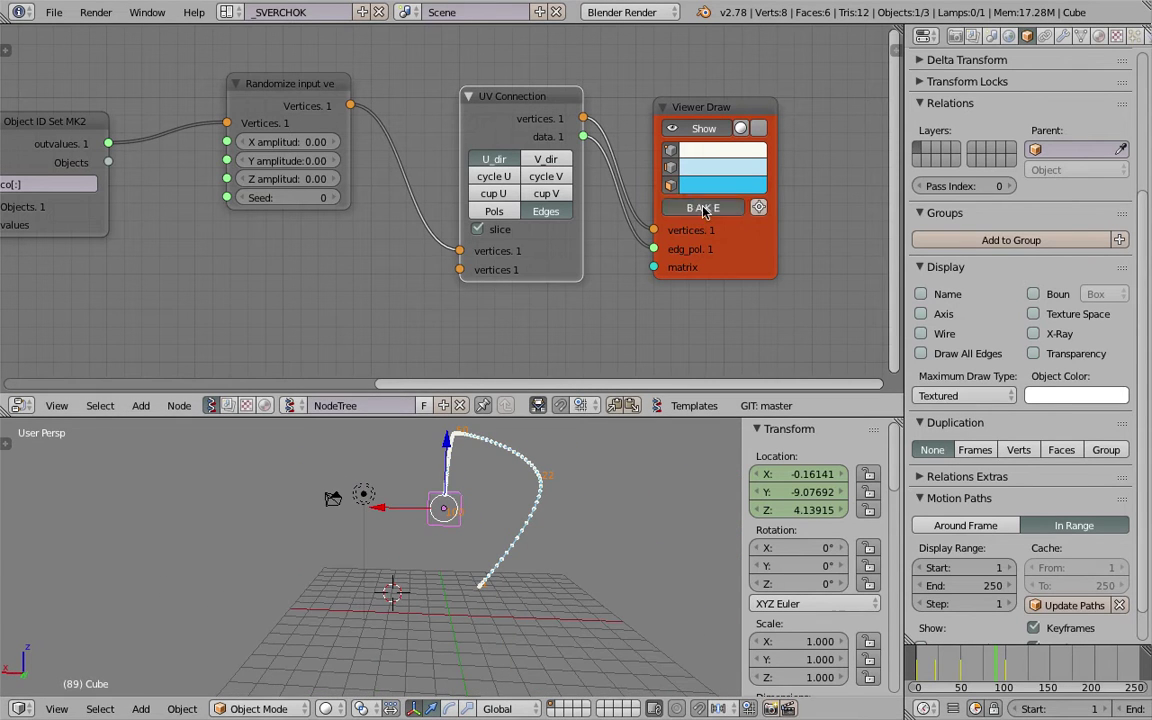
Step: Move the baked path about 3.62 units in the negative X direction and save over the existing file
{"action": "right_click", "coordinate": [536, 467]}
{"action": "key", "text": "g"}
{"action": "key", "text": "x"}
{"action": "left_click", "coordinate": [625, 470]}
{"action": "middle_click_drag", "start_coordinate": [625, 470], "coordinate": [327, 491]}
{"action": "mouse_move", "coordinate": [550, 547]}
{"action": "middle_mouse_down"}
{"action": "mouse_move", "coordinate": [455, 535]}
{"action": "mouse_move", "coordinate": [572, 532]}
{"action": "mouse_move", "coordinate": [545, 545]}
{"action": "mouse_move", "coordinate": [557, 549]}
{"action": "middle_mouse_up"}
{"action": "scroll", "coordinate": [572, 532], "scroll_direction": "down", "scroll_amount": 4}
{"action": "key", "text": "ctrl+s"}
{"action": "left_click", "coordinate": [556, 548]}
Step: Capture a screenshot of the motion path and the baked curve in the 3D view, and save the file again
{"action": "middle_click_drag", "start_coordinate": [437, 540], "coordinate": [442, 522]}
{"action": "key", "text": "super+shift+4"}
{"action": "left_click_drag", "start_coordinate": [158, 431], "coordinate": [565, 649]}
{"action": "scroll", "coordinate": [490, 360], "scroll_direction": "down", "scroll_amount": 4}
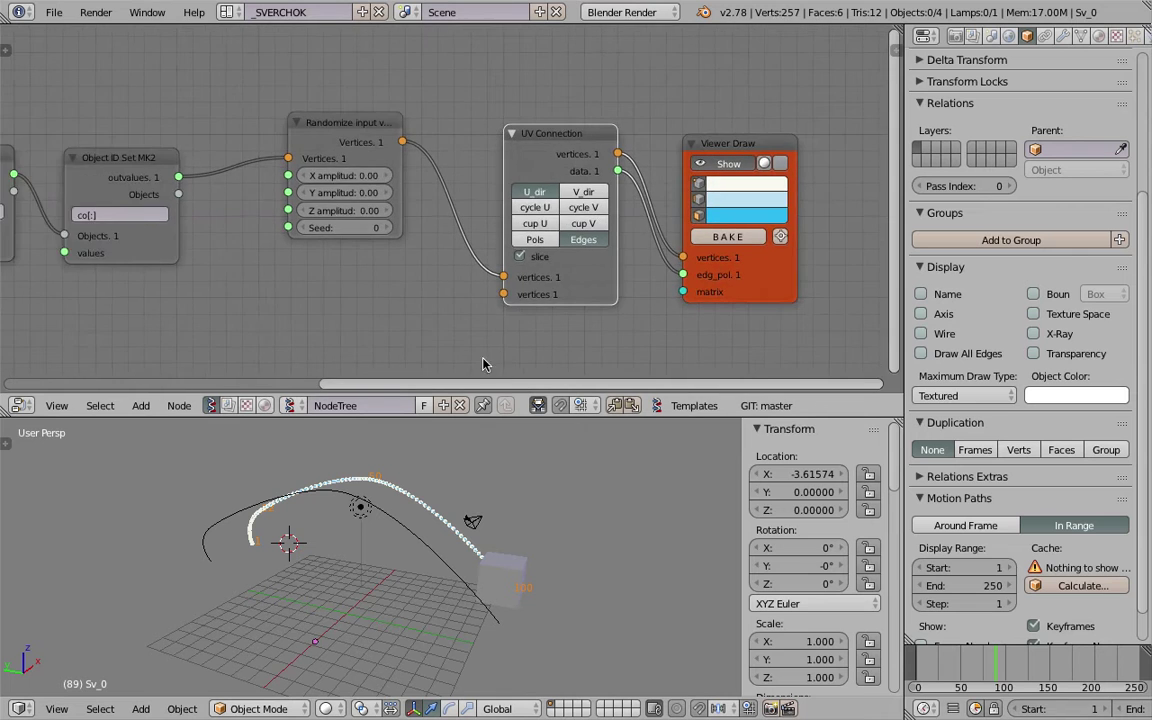
{"action": "key", "text": "ctrl+s"}
{"action": "middle_click_drag", "start_coordinate": [432, 327], "coordinate": [524, 345]}
{"action": "left_click", "coordinate": [450, 337]}
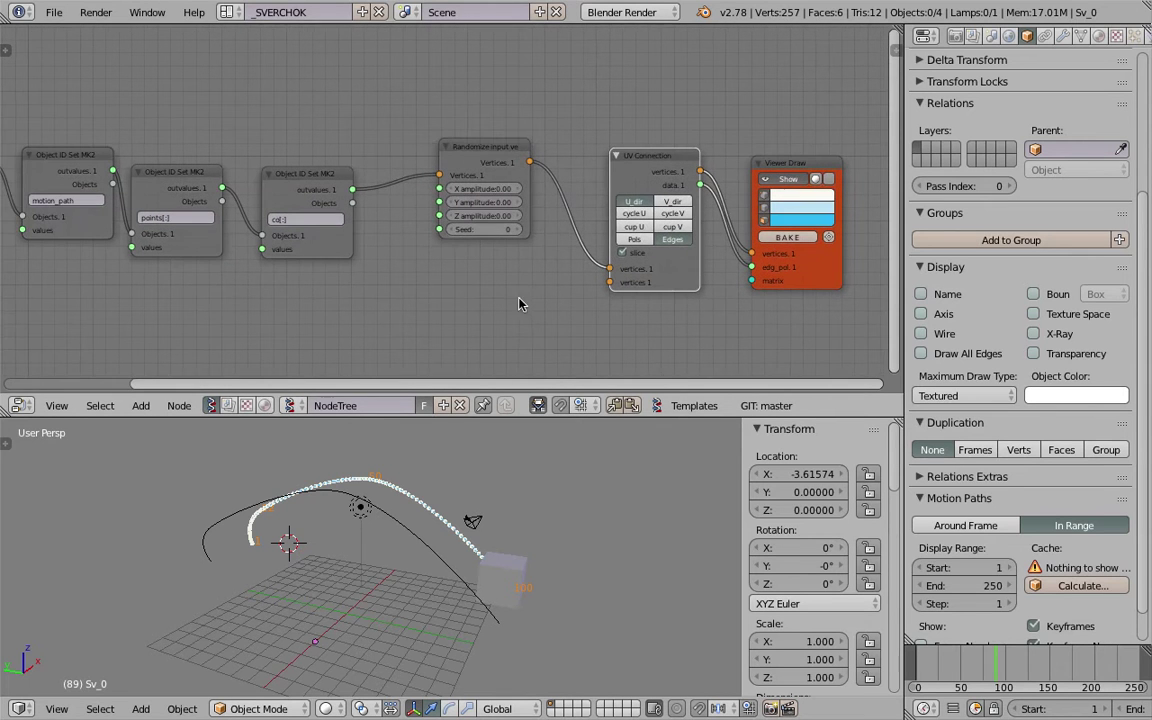
Step: Move the Randomize, UV Connection and Viewer Draw nodes closer to the Object ID Set nodes and save the file
{"action": "left_click_drag", "start_coordinate": [512, 154], "coordinate": [477, 150]}
{"action": "left_click_drag", "start_coordinate": [641, 159], "coordinate": [554, 137]}
{"action": "left_click_drag", "start_coordinate": [786, 166], "coordinate": [703, 148]}
{"action": "middle_click_drag", "start_coordinate": [567, 208], "coordinate": [604, 209]}
{"action": "middle_click_drag", "start_coordinate": [218, 230], "coordinate": [296, 228]}
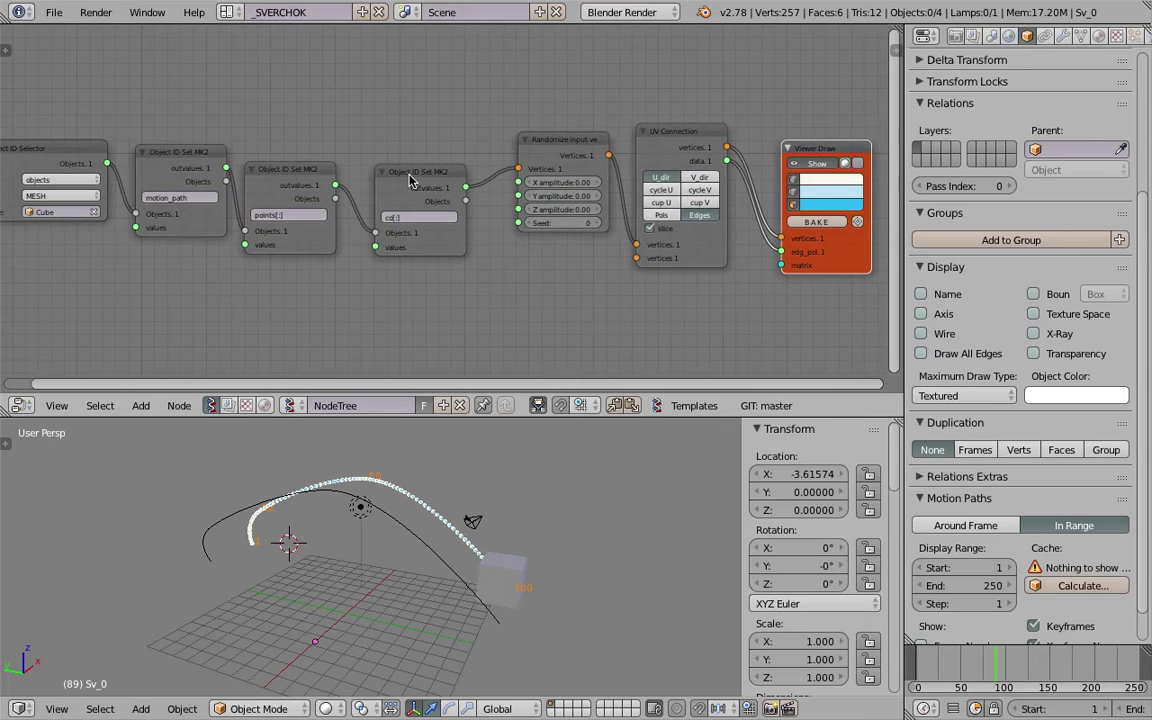
{"action": "middle_click_drag", "start_coordinate": [455, 195], "coordinate": [620, 214]}
{"action": "scroll", "coordinate": [430, 226], "scroll_direction": "up", "scroll_amount": 5}
{"action": "middle_click_drag", "start_coordinate": [352, 174], "coordinate": [465, 160]}
{"action": "scroll", "coordinate": [628, 260], "scroll_direction": "down", "scroll_amount": 3}
{"action": "middle_click_drag", "start_coordinate": [720, 250], "coordinate": [513, 251]}
{"action": "mouse_move", "coordinate": [505, 470]}
{"action": "middle_mouse_down"}
{"action": "mouse_move", "coordinate": [433, 481]}
{"action": "mouse_move", "coordinate": [501, 475]}
{"action": "middle_mouse_up"}
{"action": "key", "text": "ctrl+s"}
{"action": "left_click", "coordinate": [425, 510]}
Step: Split the 3D view into two side-by-side areas and change the new one to a Python Console
{"action": "middle_click_drag", "start_coordinate": [425, 510], "coordinate": [469, 518]}
{"action": "left_click_drag", "start_coordinate": [898, 424], "coordinate": [552, 446]}
{"action": "left_click", "coordinate": [567, 709]}
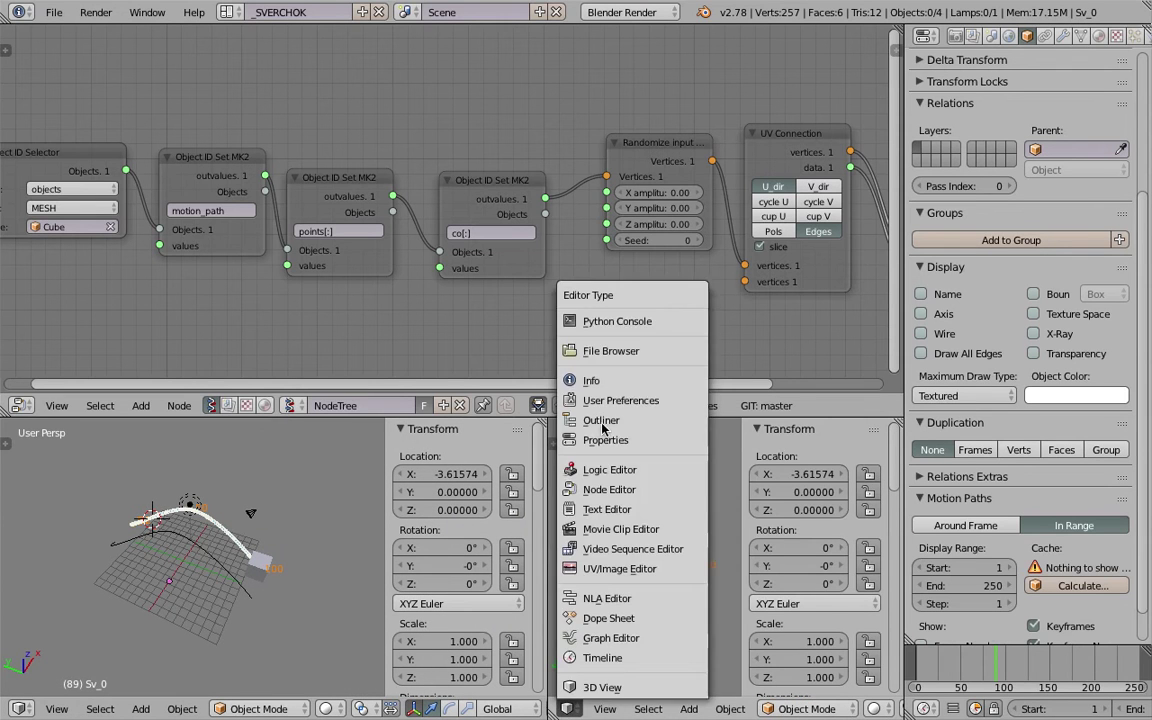
{"action": "left_click", "coordinate": [600, 391]}
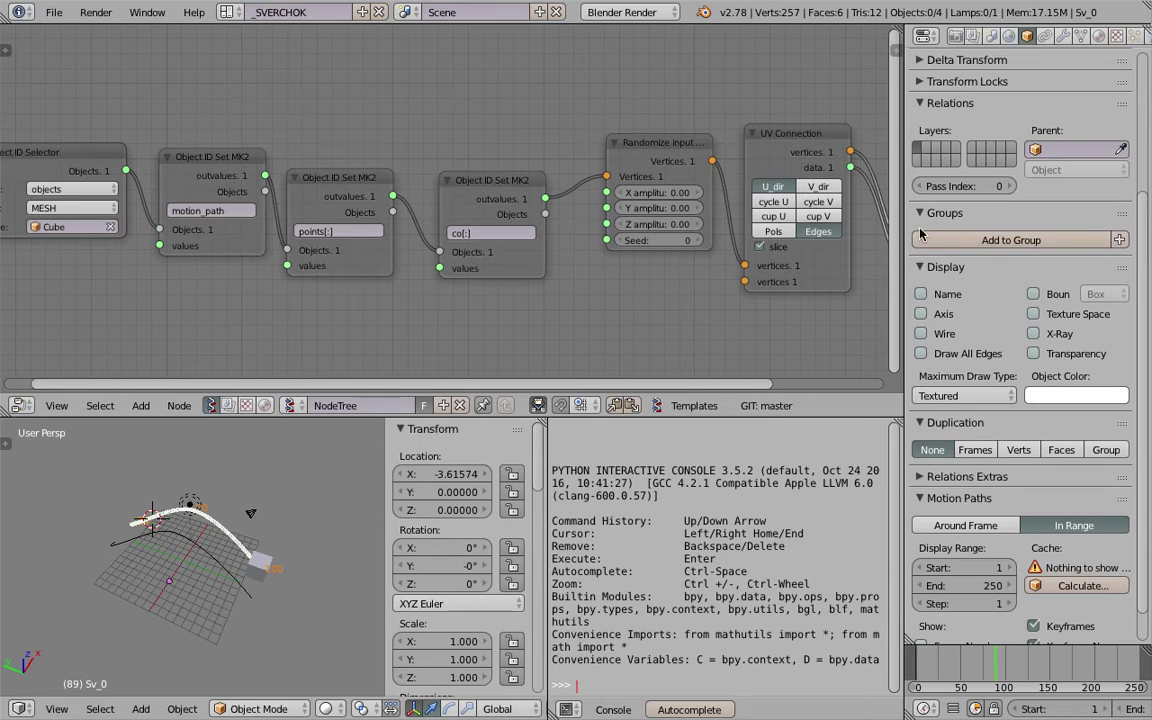
Step: Narrow the Properties editor, tighten the spacing of the Randomize, UV Connection and Viewer Draw nodes, and save the file
{"action": "left_click_drag", "start_coordinate": [904, 229], "coordinate": [965, 220]}
{"action": "scroll", "coordinate": [740, 284], "scroll_direction": "down", "scroll_amount": 2}
{"action": "middle_click_drag", "start_coordinate": [740, 280], "coordinate": [714, 277]}
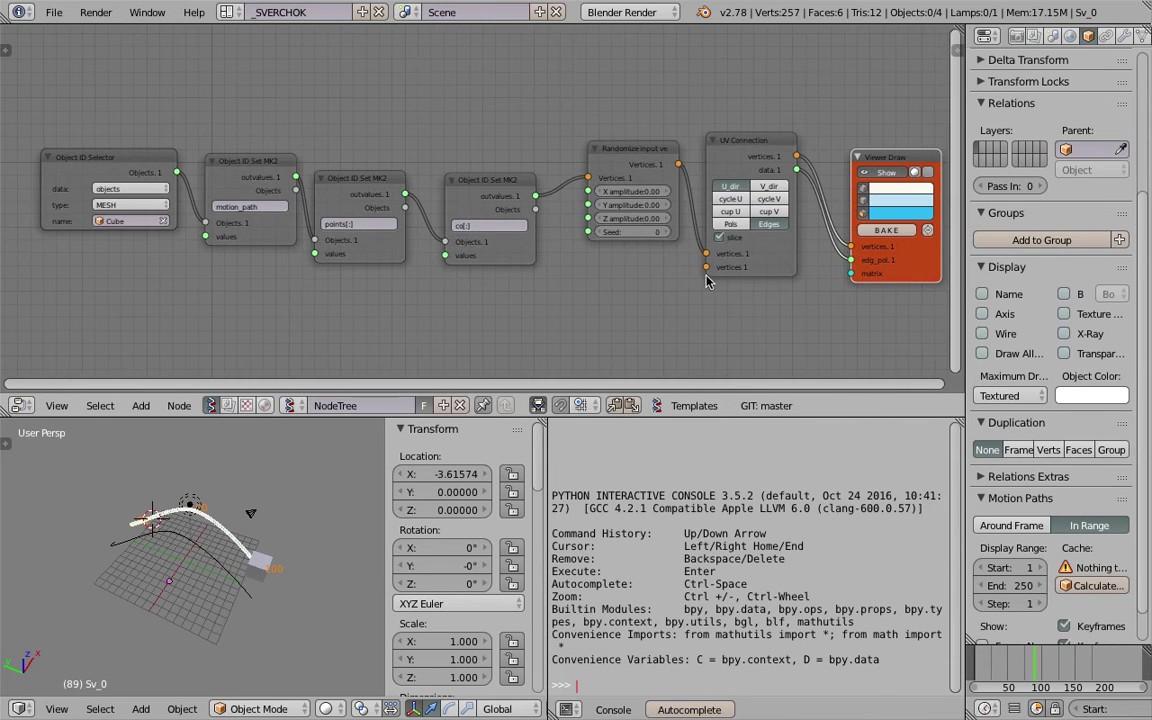
{"action": "left_click_drag", "start_coordinate": [628, 149], "coordinate": [605, 144]}
{"action": "left_click_drag", "start_coordinate": [750, 140], "coordinate": [725, 136]}
{"action": "left_click_drag", "start_coordinate": [886, 158], "coordinate": [852, 150]}
{"action": "key", "text": "ctrl+s"}
{"action": "left_click", "coordinate": [858, 152]}
{"action": "middle_click_drag", "start_coordinate": [770, 168], "coordinate": [766, 170]}
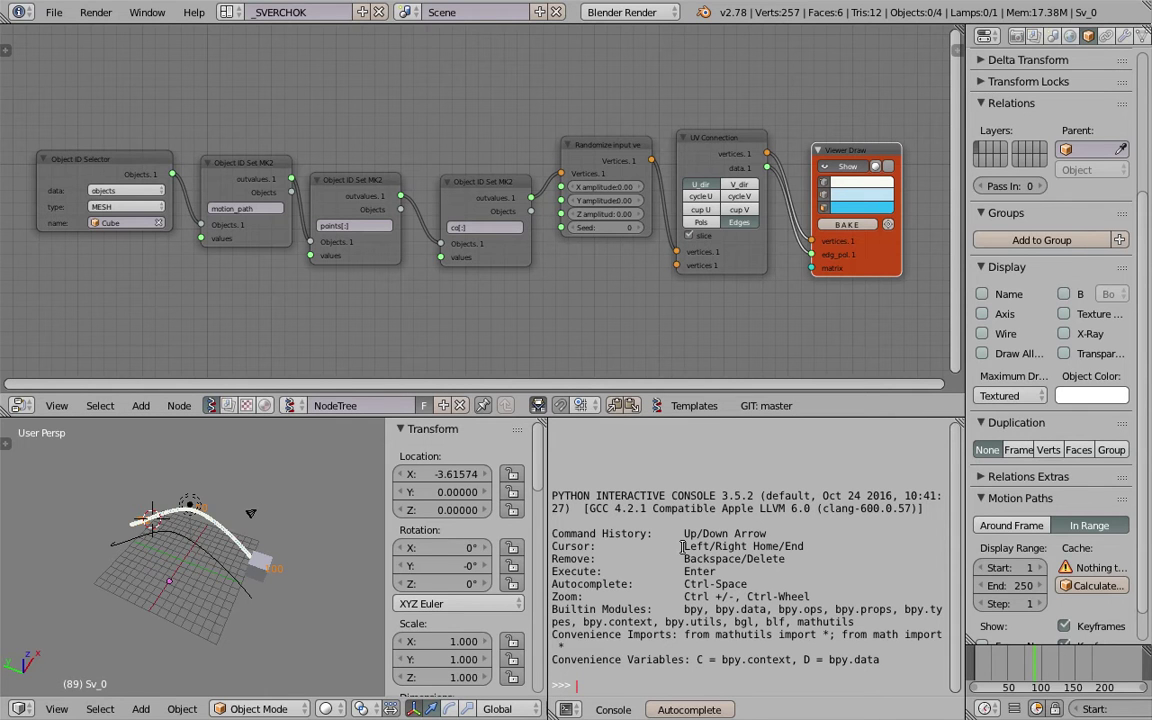
Step: Assign the cube to a console variable with ob = bpy.data.objects['Cube']
{"action": "middle_click_drag", "start_coordinate": [248, 445], "coordinate": [230, 495]}
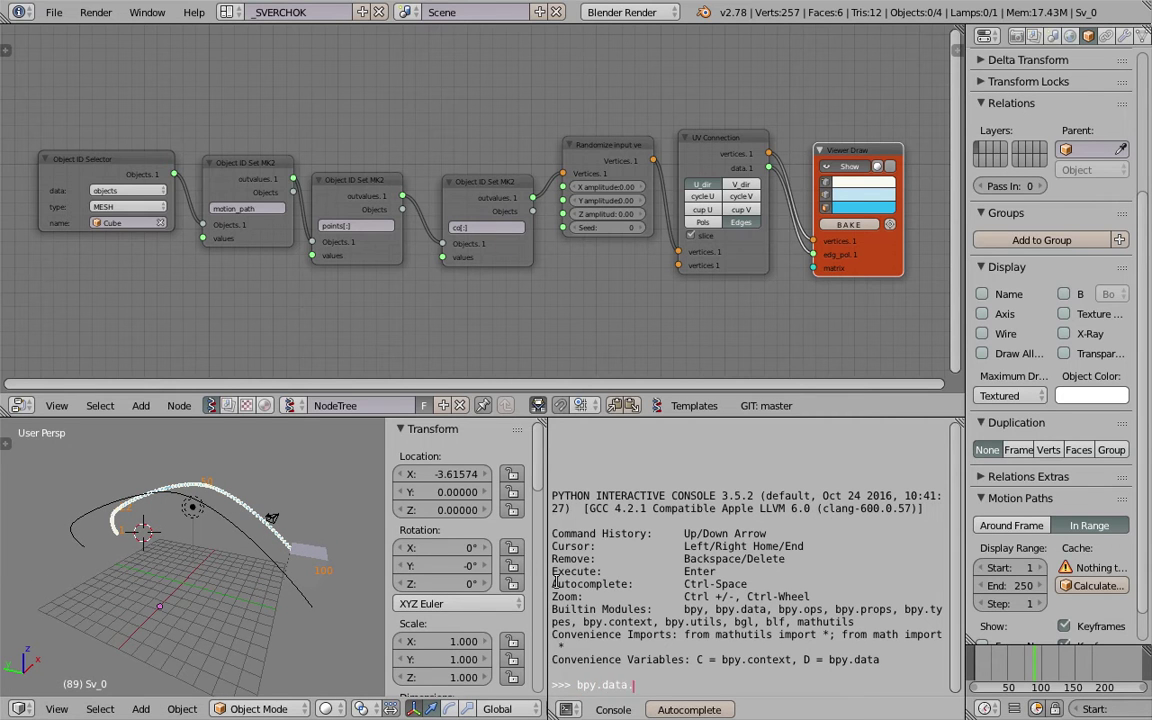
{"action": "type", "text": "jects['"}
{"action": "key", "text": "ctrl+space"}
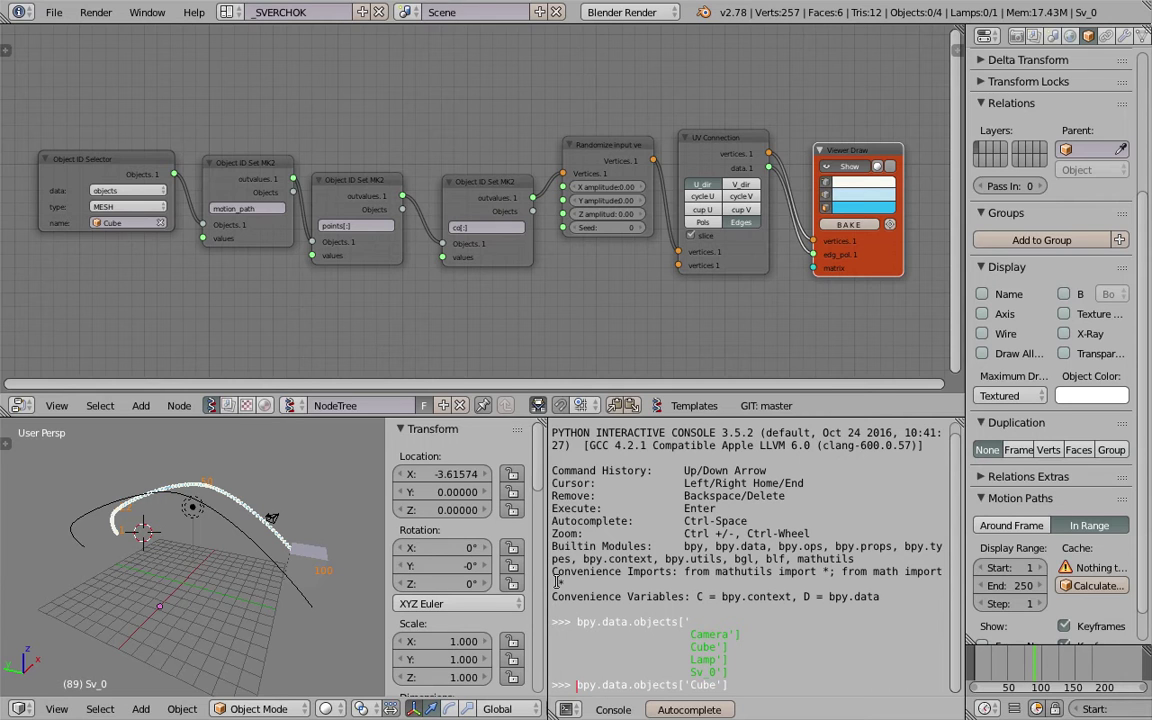
{"action": "type", "text": "ob ="}
{"action": "key", "text": "Return"}
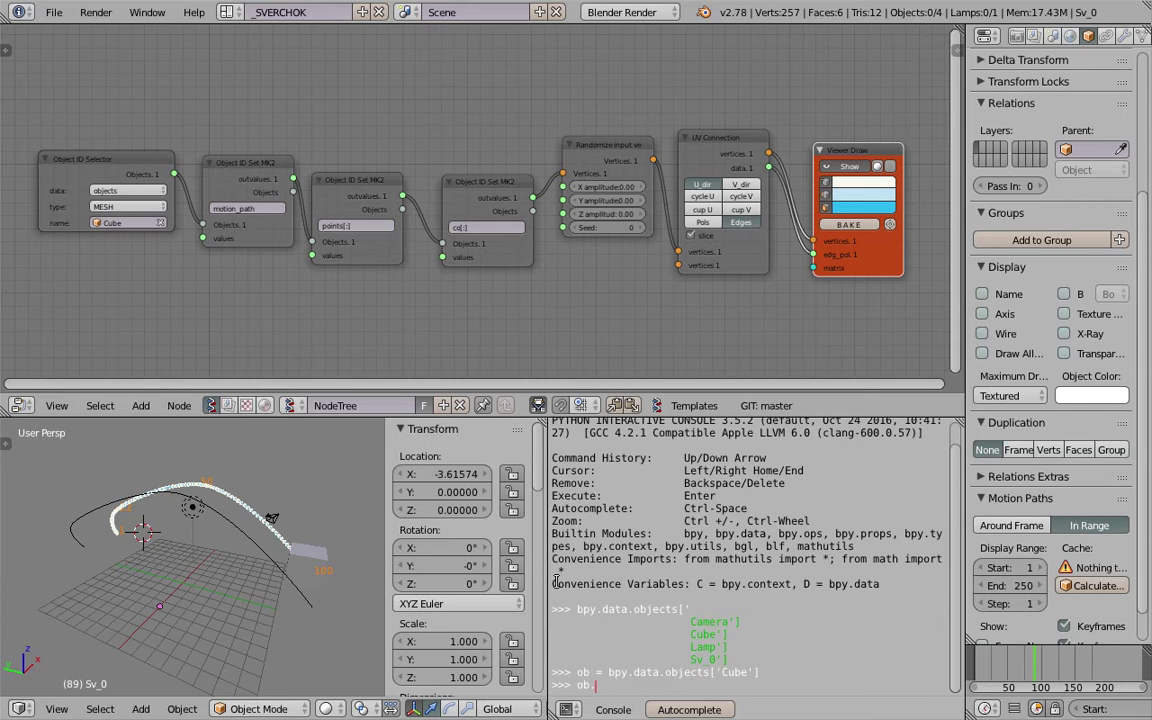
Step: Look up the cube's attributes beginning with "mo" and evaluate ob.motion_path in the console
{"action": "type", "text": "ob.mo"}
{"action": "key", "text": "ctrl+space"}
{"action": "key", "text": "ctrl+space"}
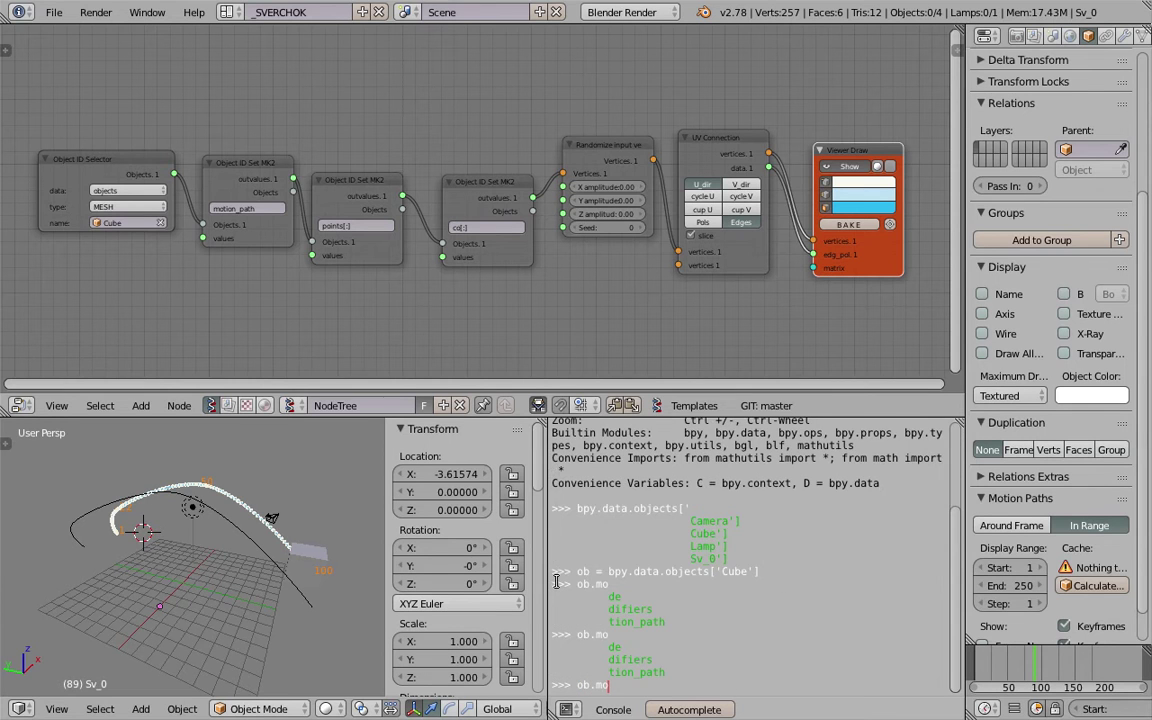
{"action": "type", "text": "ti"}
{"action": "key", "text": "ctrl+space"}
{"action": "key", "text": "Return"}
Step: List the attributes of ob.motion_path and evaluate its points, both as ob.motion_path.points and as ob.motion_path.points[:]
{"action": "key", "text": "Up"}
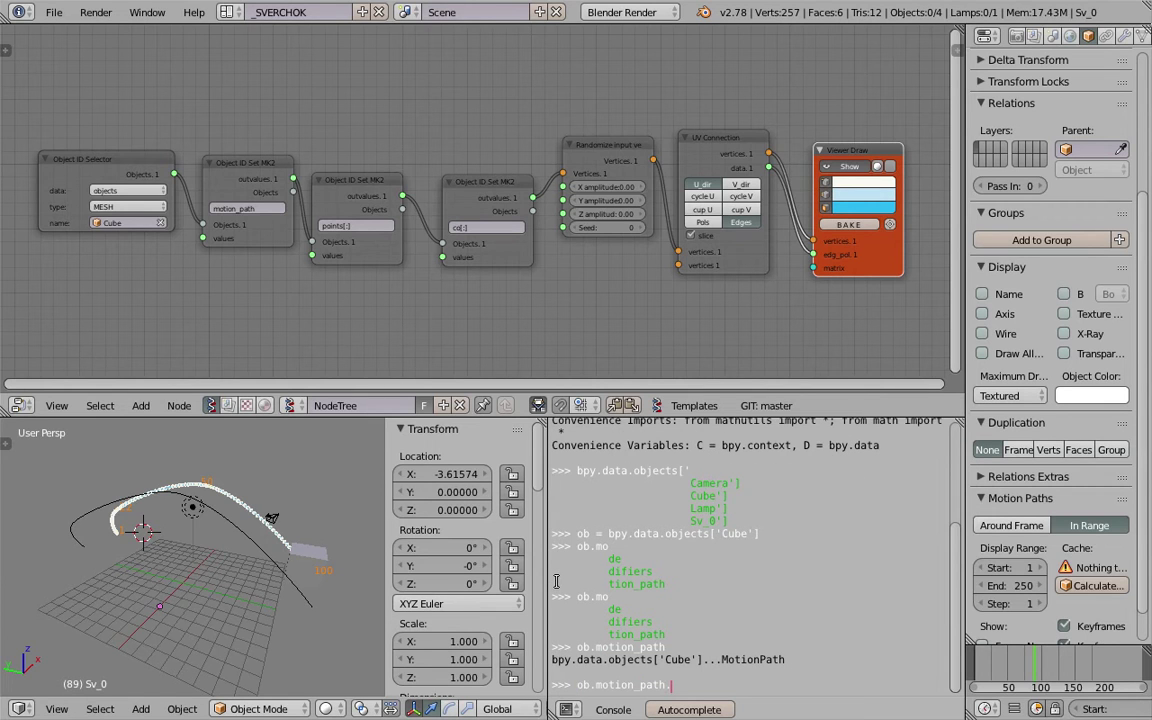
{"action": "key", "text": "ctrl+space"}
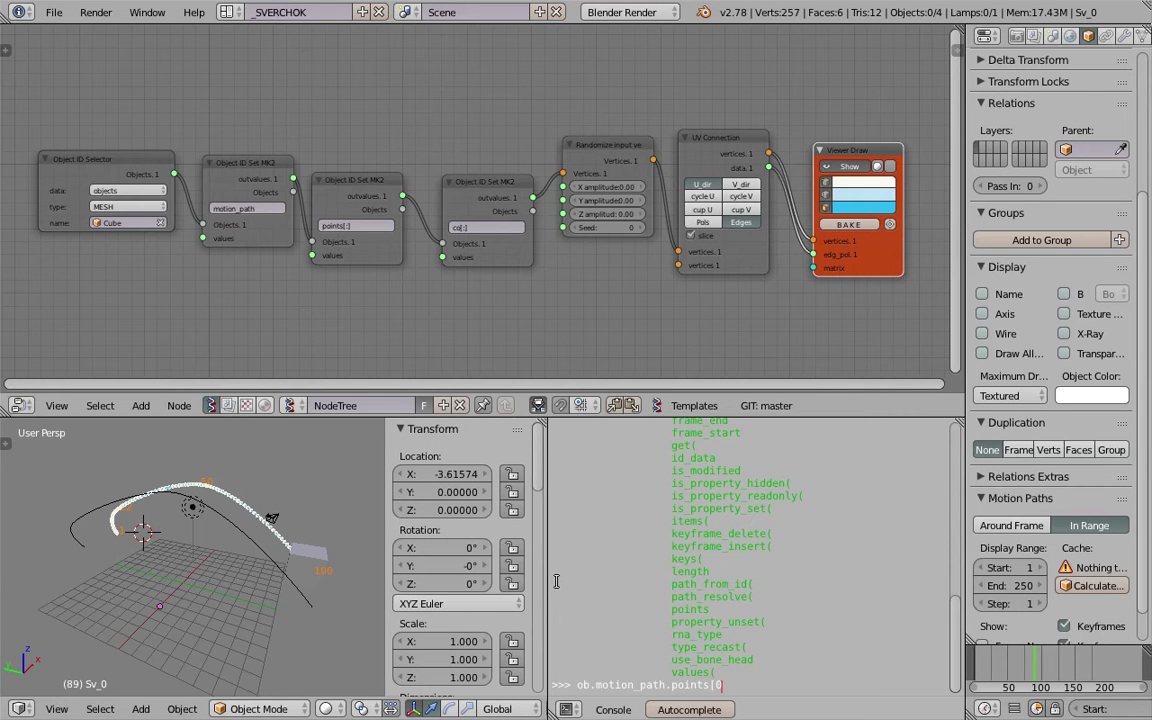
{"action": "key", "text": "Return"}
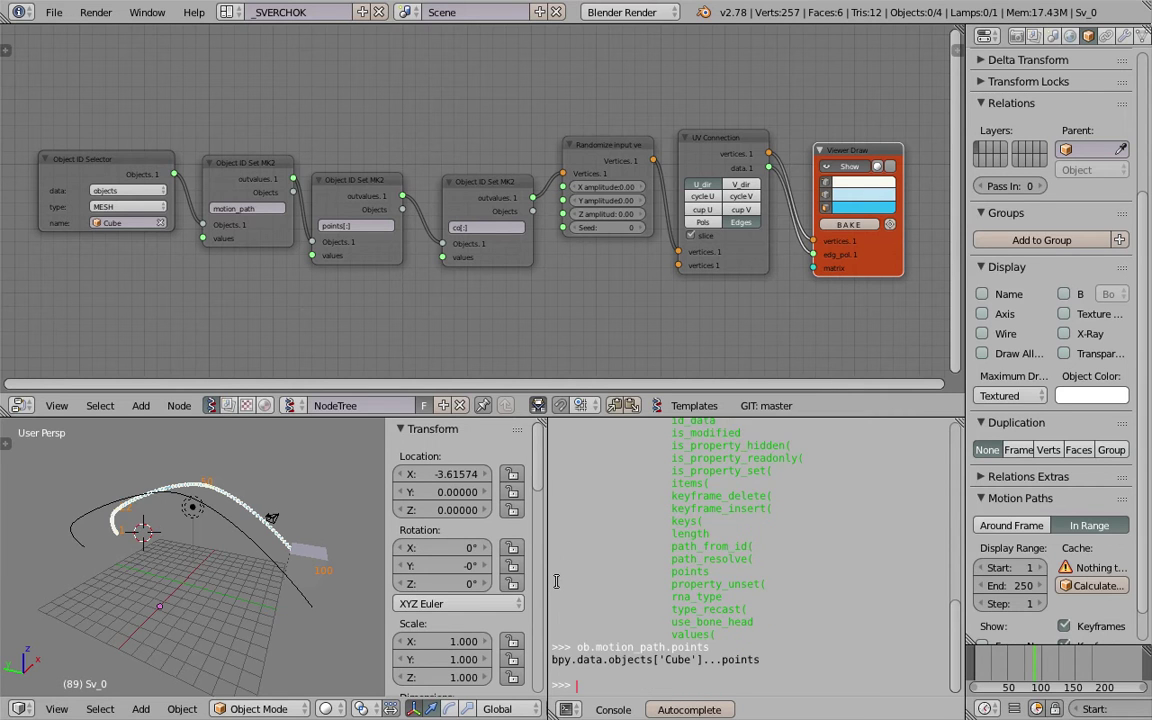
{"action": "key", "text": "Up"}
{"action": "type", "text": "[:"}
{"action": "key", "text": "ctrl+space"}
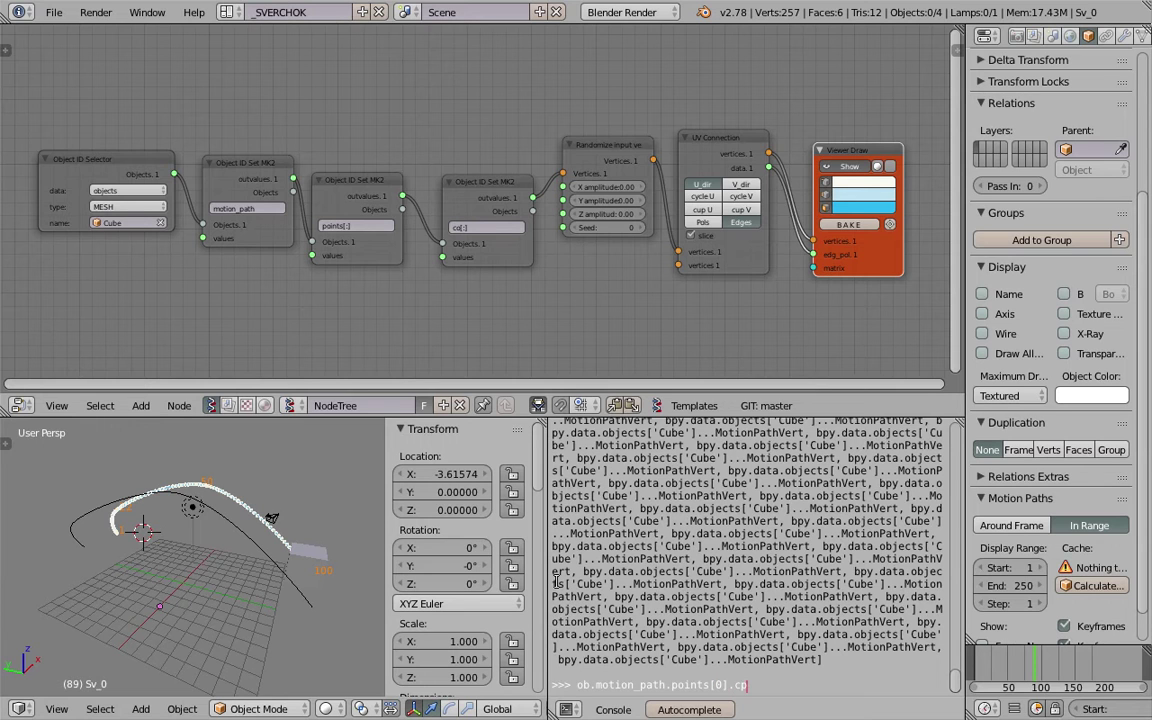
Step: Query the first motion path point's coordinates one by one with ob.motion_path.points[0].co[0], co[1] and co[2]
{"action": "key", "text": "ctrl+space"}
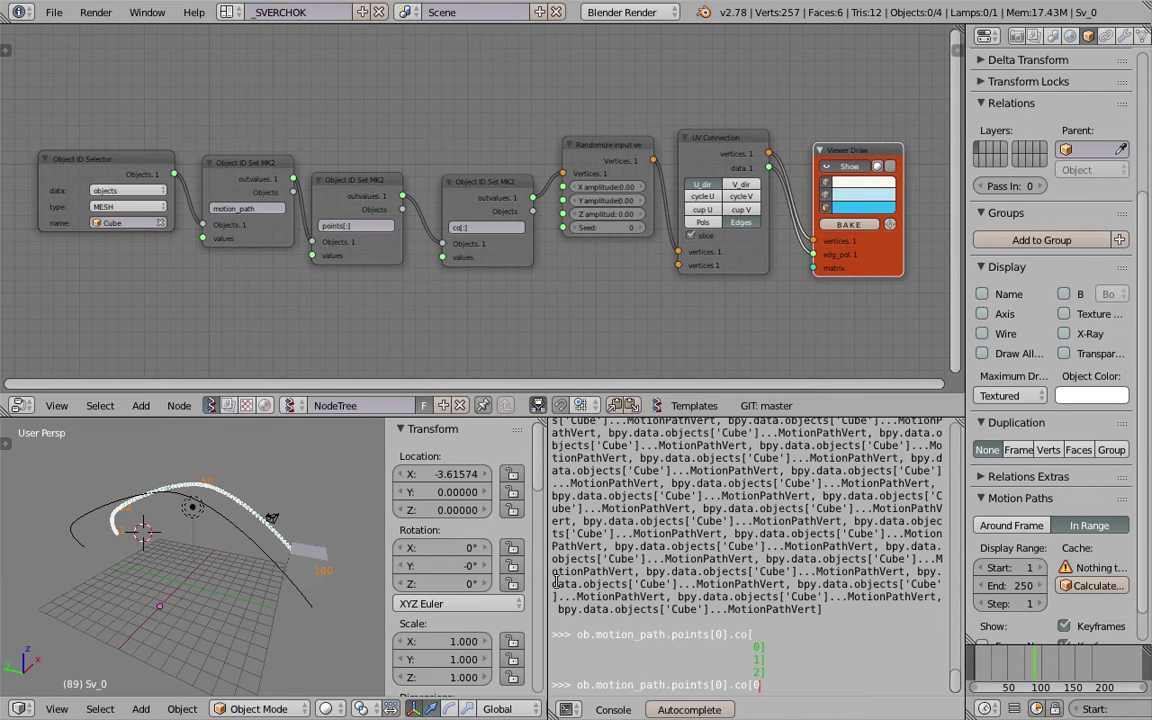
{"action": "key", "text": "Return"}
{"action": "key", "text": "Up"}
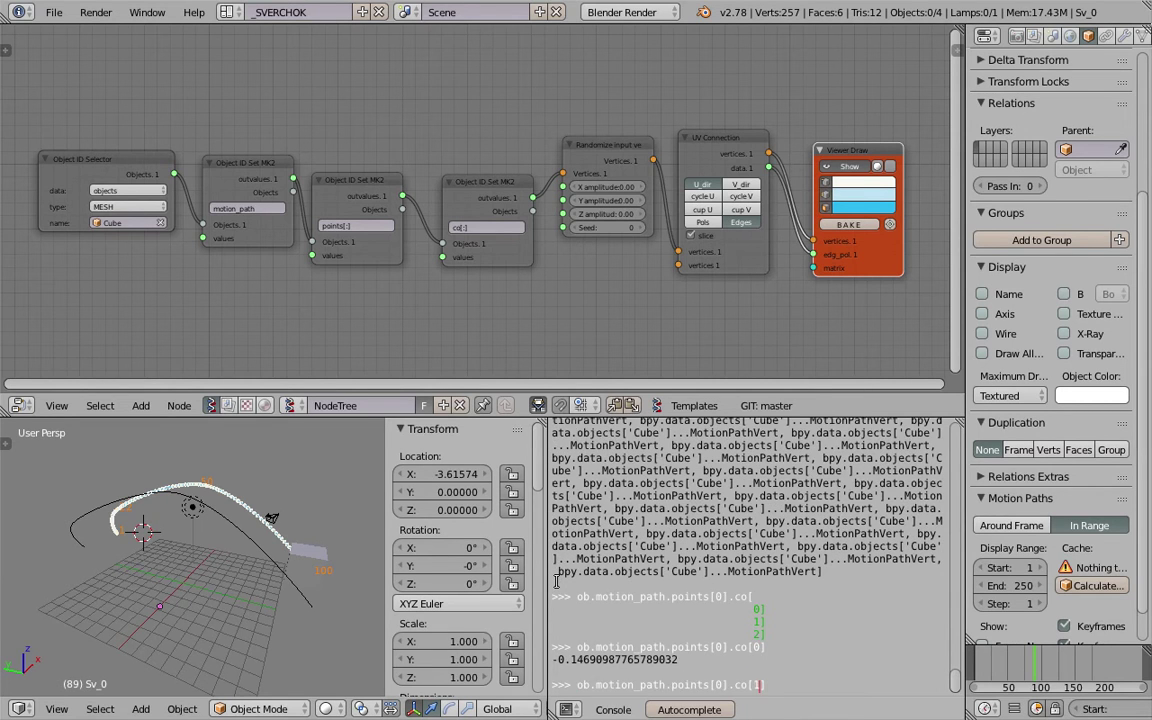
{"action": "key", "text": "Return"}
{"action": "key", "text": "Up"}
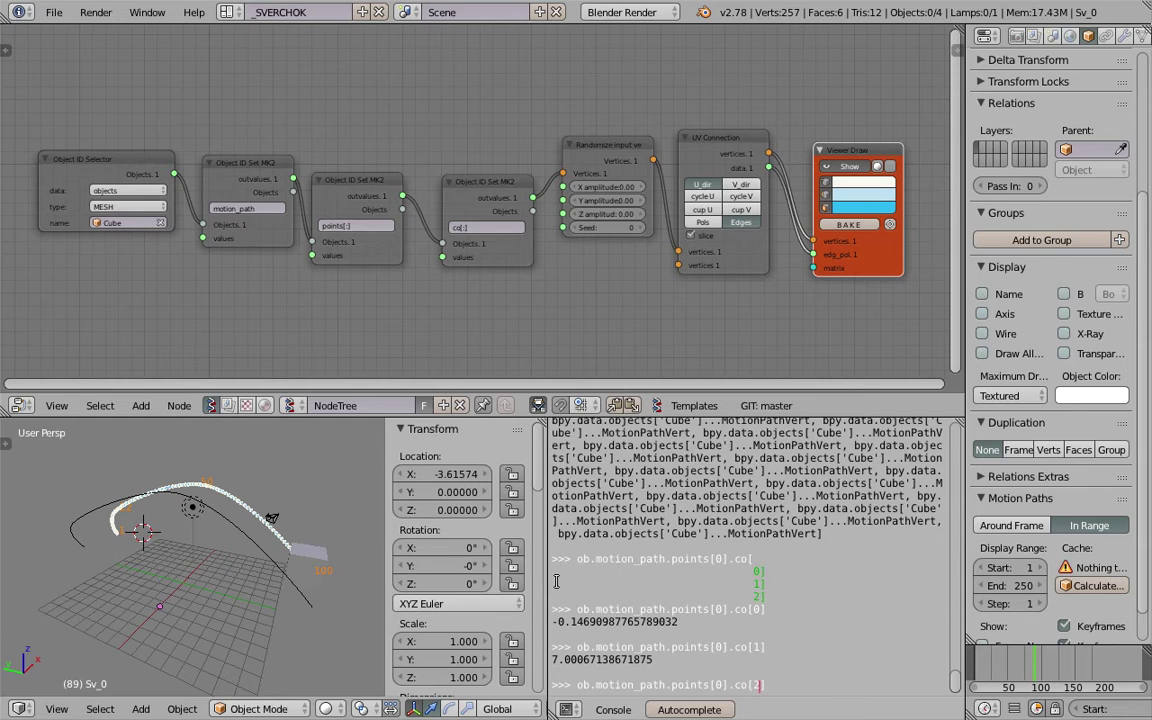
{"action": "key", "text": "Return"}
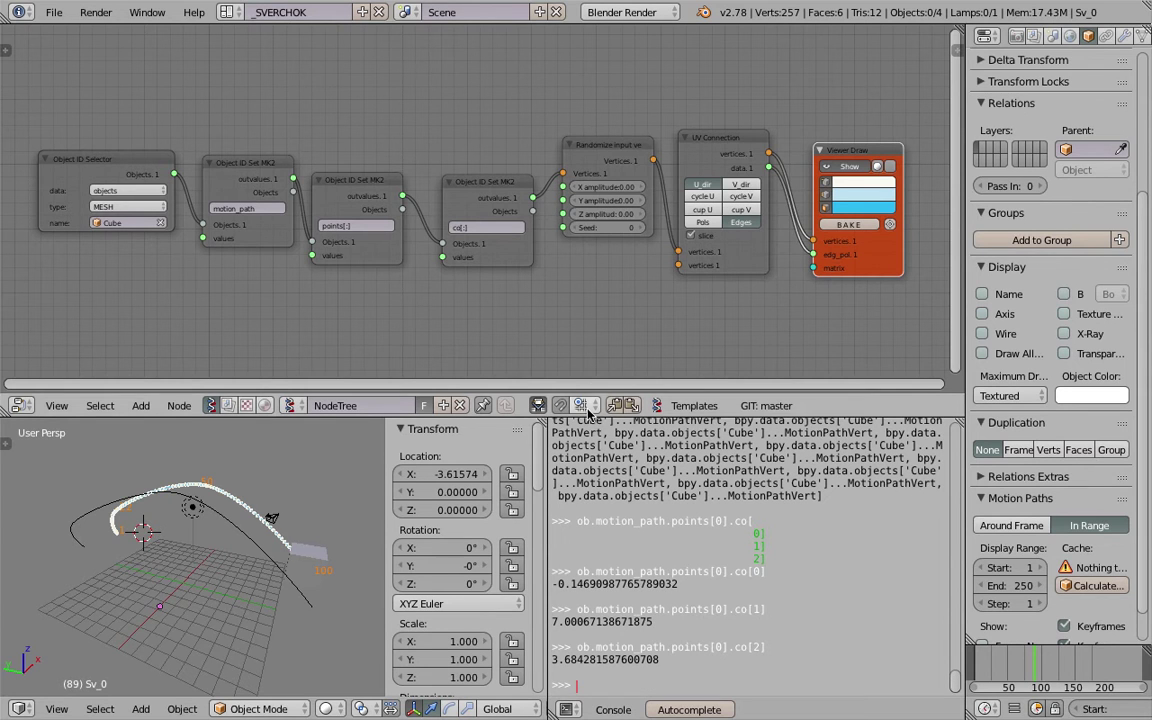
Step: Run a console loop, for point in ob.motion_path.points:, that prints point.co for every motion path point
{"action": "middle_click_drag", "start_coordinate": [424, 199], "coordinate": [428, 201]}
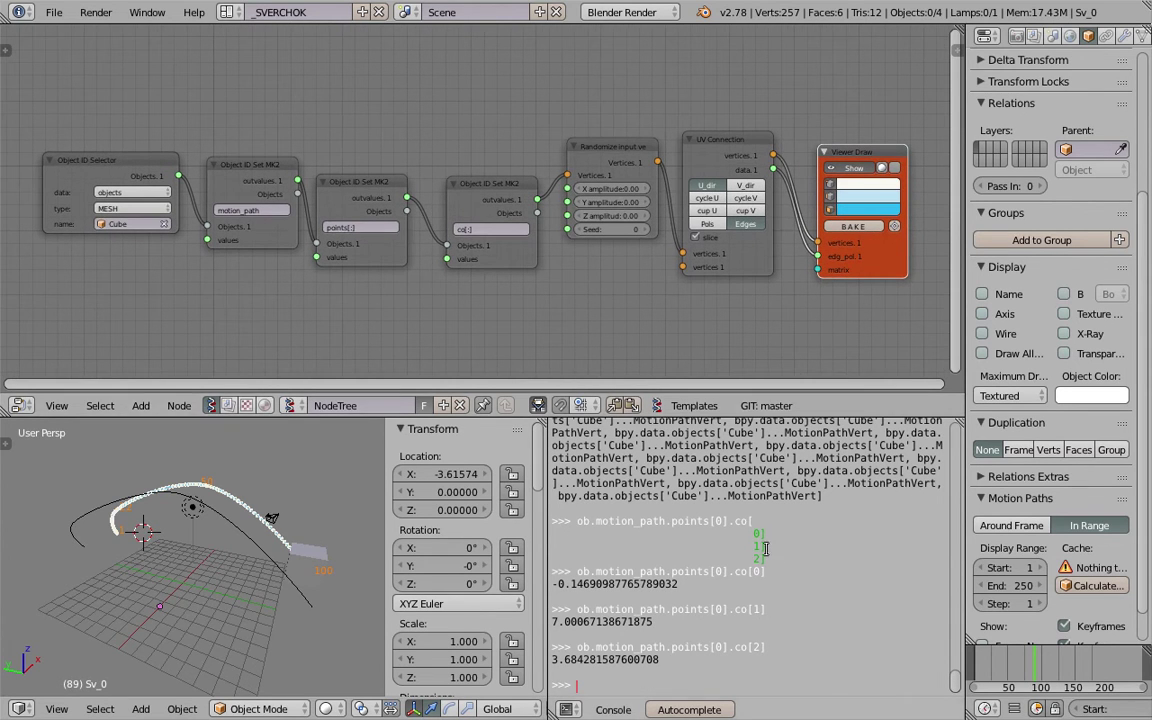
{"action": "key", "text": "Up"}
{"action": "type", "text": "for "}
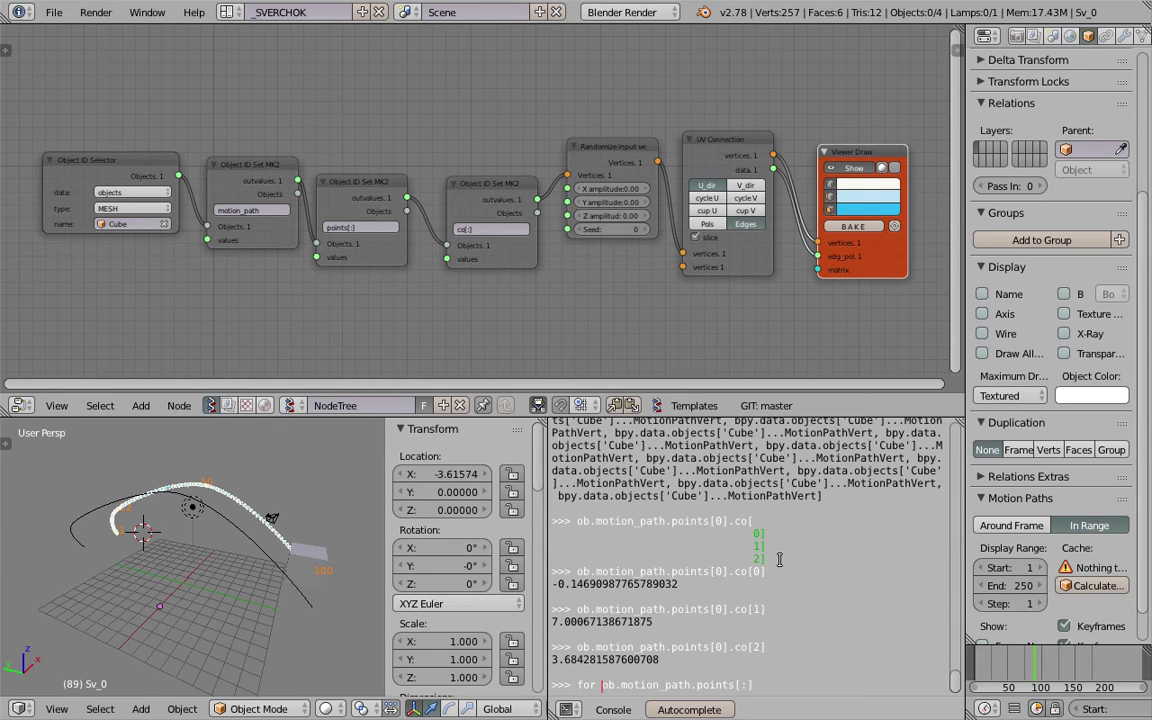
{"action": "type", "text": "point in"}
{"action": "key", "text": "Return"}
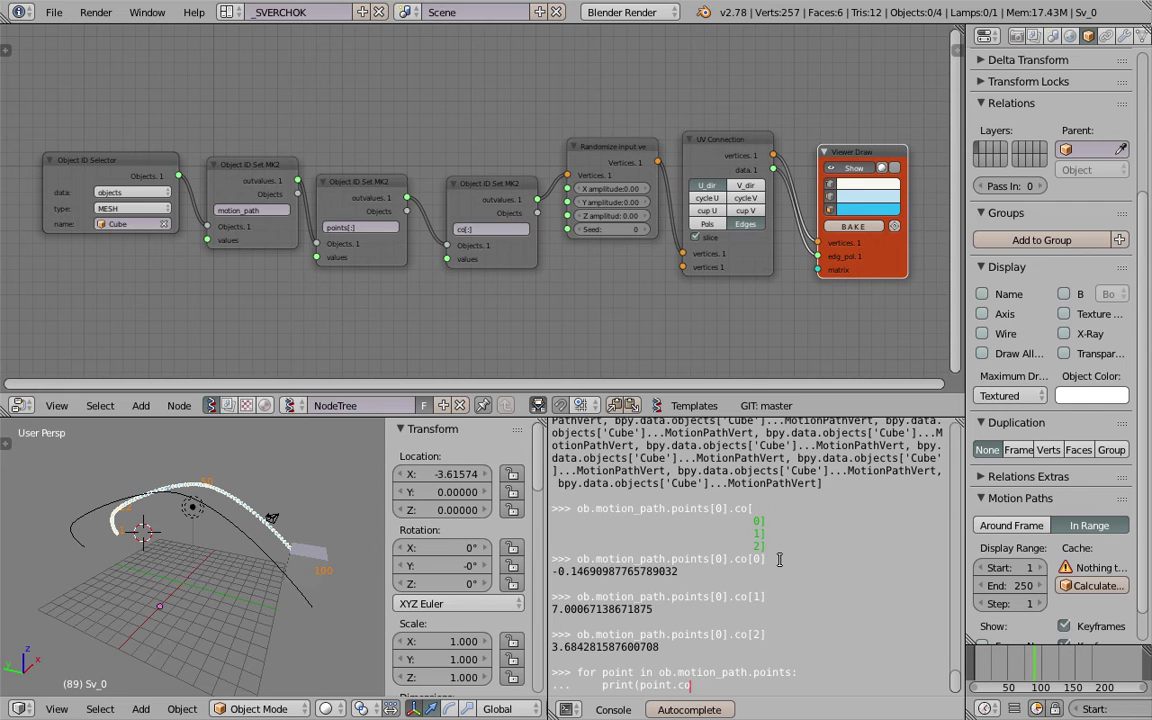
{"action": "key", "text": "Return"}
{"action": "key", "text": "Return"}
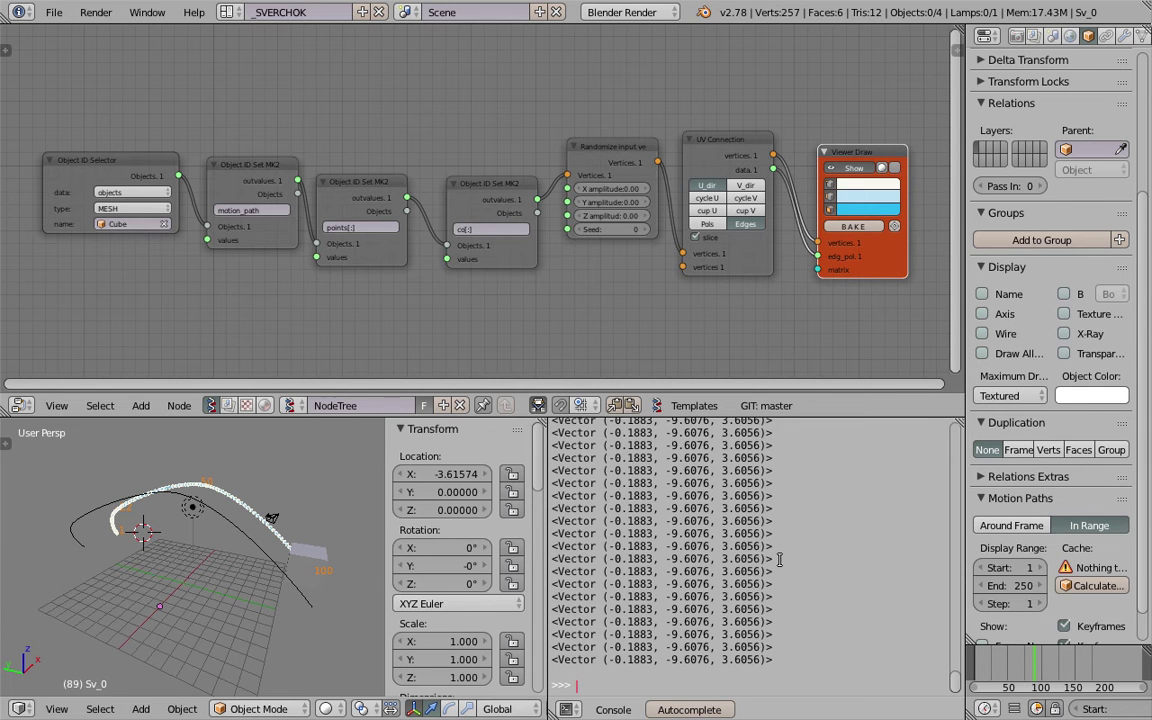
Step: Nudge the co[:] Object ID Set node slightly upward and merge the Python Console area back into the 3D view
{"action": "scroll", "coordinate": [780, 559], "scroll_direction": "up", "scroll_amount": 6}
{"action": "middle_click_drag", "start_coordinate": [607, 267], "coordinate": [591, 282]}
{"action": "left_click_drag", "start_coordinate": [462, 212], "coordinate": [459, 201]}
{"action": "middle_click_drag", "start_coordinate": [459, 201], "coordinate": [472, 218]}
{"action": "scroll", "coordinate": [472, 218], "scroll_direction": "down", "scroll_amount": 1}
{"action": "scroll", "coordinate": [472, 218], "scroll_direction": "up", "scroll_amount": 3}
{"action": "scroll", "coordinate": [395, 185], "scroll_direction": "down", "scroll_amount": 2}
{"action": "mouse_move", "coordinate": [397, 183]}
{"action": "middle_mouse_down"}
{"action": "mouse_move", "coordinate": [421, 168]}
{"action": "mouse_move", "coordinate": [392, 173]}
{"action": "middle_mouse_up"}
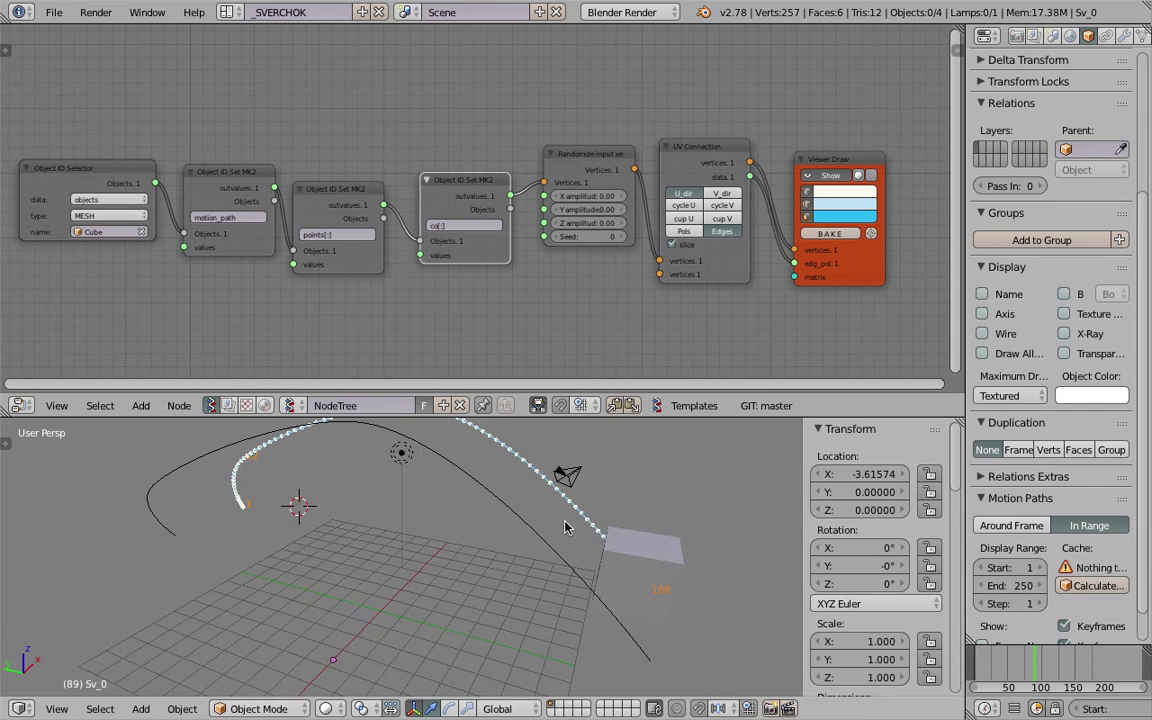
{"action": "middle_click_drag", "start_coordinate": [565, 527], "coordinate": [543, 532]}
{"action": "scroll", "coordinate": [543, 532], "scroll_direction": "down", "scroll_amount": 2}
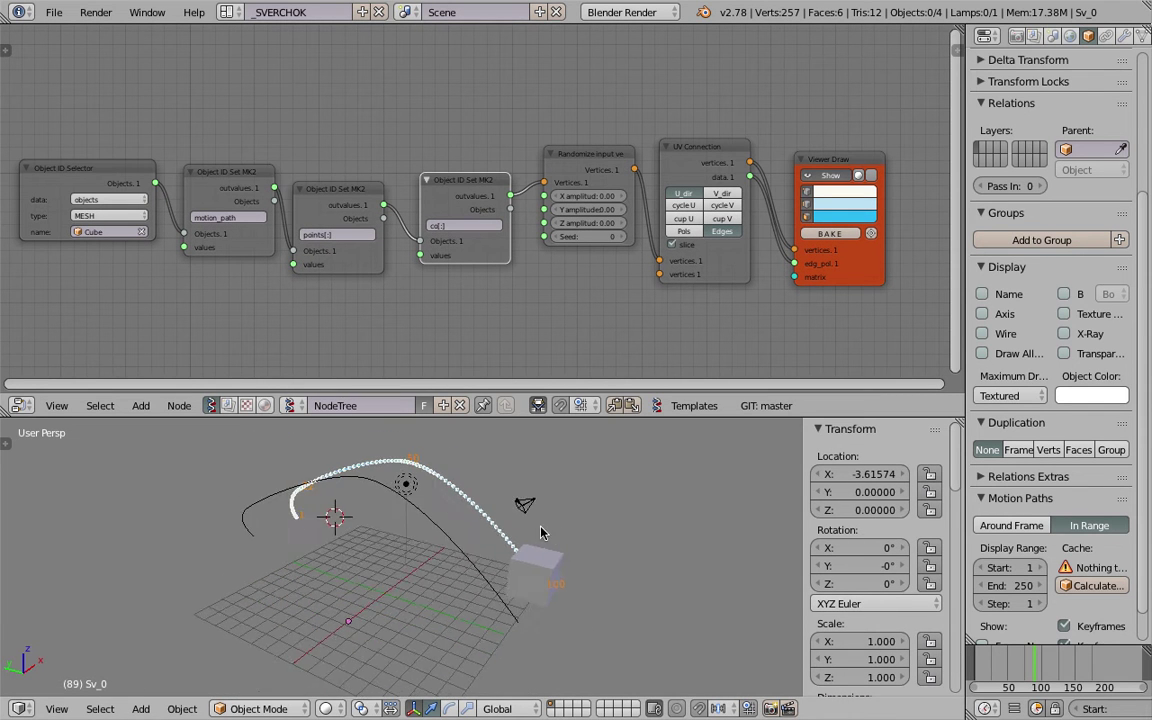
Step: Raise the Randomize node's X, Y and Z amplitudes to 0.21 and save over the existing file
{"action": "middle_click_drag", "start_coordinate": [501, 185], "coordinate": [522, 193]}
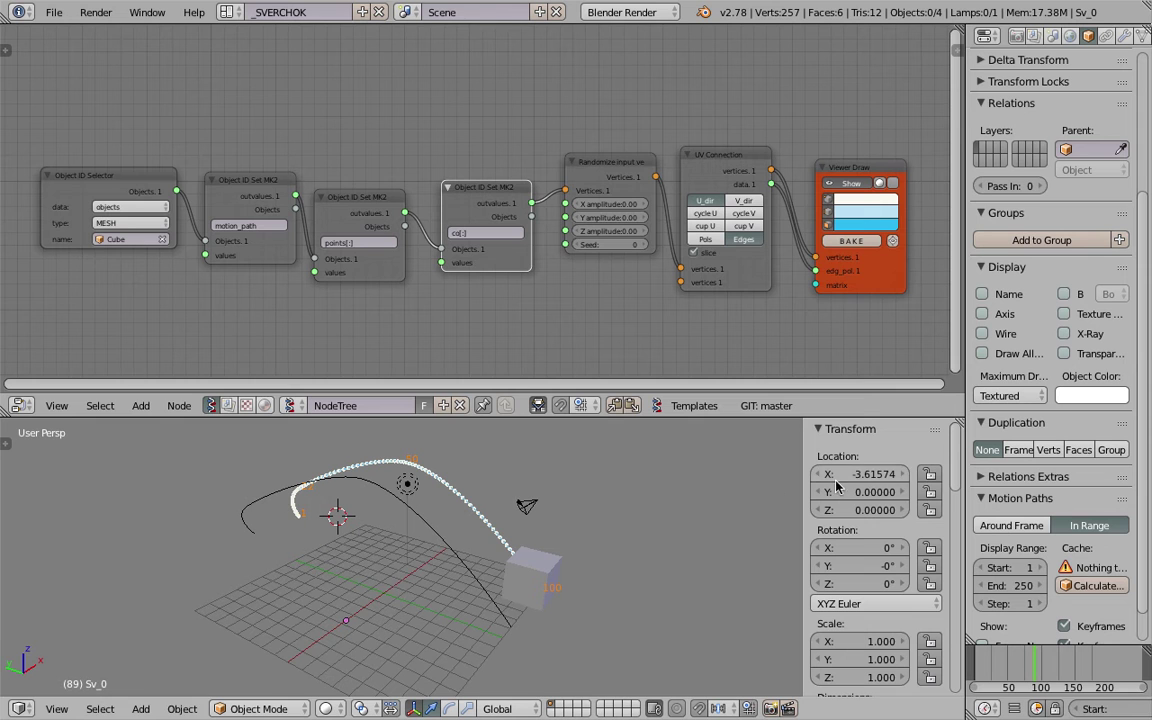
{"action": "middle_click_drag", "start_coordinate": [604, 329], "coordinate": [596, 325]}
{"action": "middle_click_drag", "start_coordinate": [586, 514], "coordinate": [495, 482]}
{"action": "mouse_move", "coordinate": [696, 290]}
{"action": "middle_mouse_down"}
{"action": "mouse_move", "coordinate": [662, 294]}
{"action": "mouse_move", "coordinate": [679, 292]}
{"action": "middle_mouse_up"}
{"action": "middle_click_drag", "start_coordinate": [590, 522], "coordinate": [575, 440]}
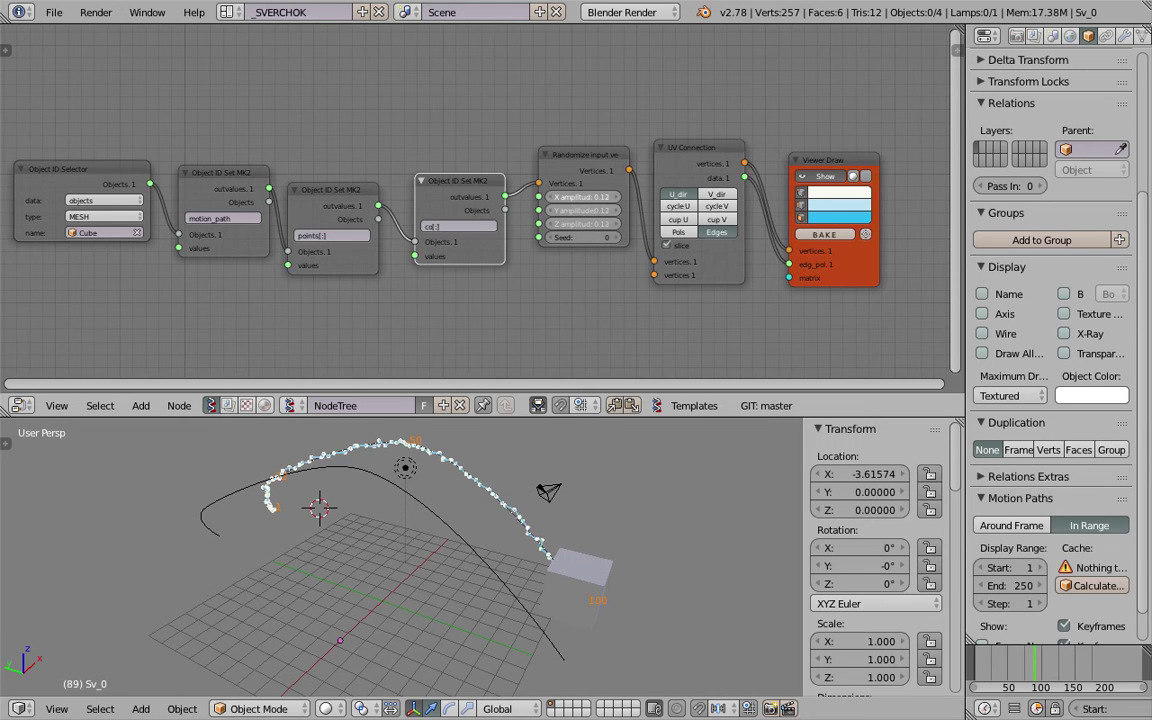
{"action": "key", "text": "ctrl+s"}
{"action": "left_click", "coordinate": [580, 203]}
{"action": "middle_click_drag", "start_coordinate": [485, 440], "coordinate": [437, 514]}
{"action": "key", "text": "ctrl+s"}
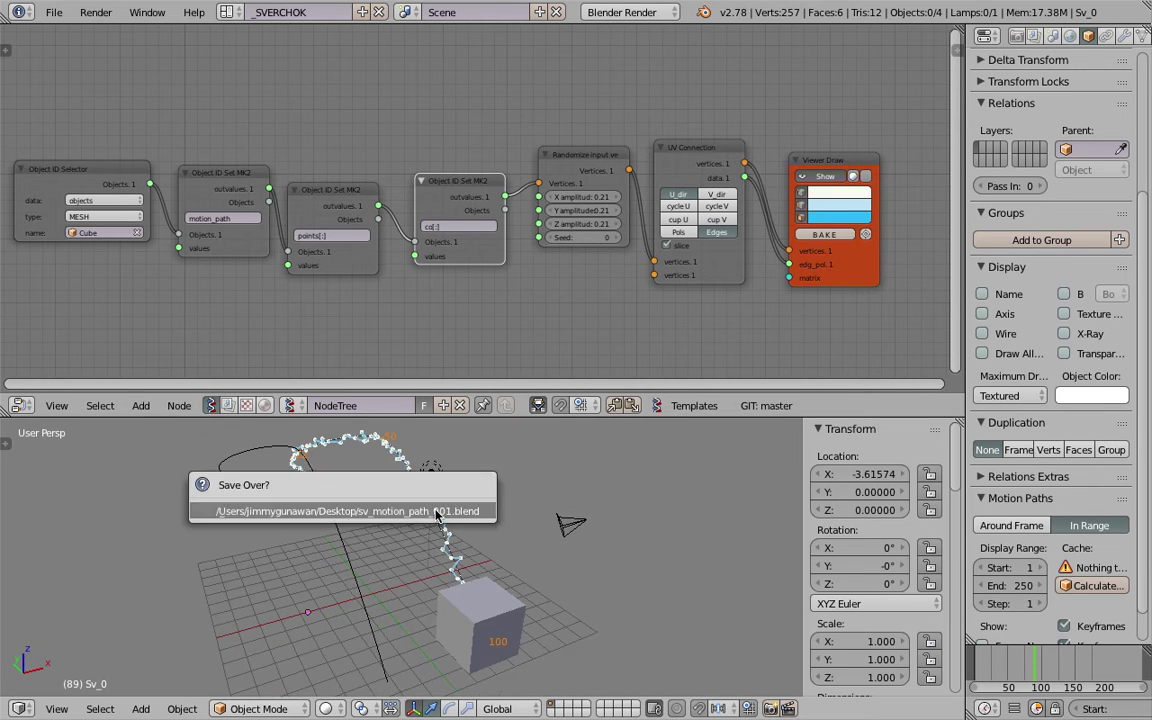
{"action": "left_click", "coordinate": [437, 514]}
Step: Move Viewer Draw farther away from the UV Connection node to make room for another node
{"action": "middle_click_drag", "start_coordinate": [796, 246], "coordinate": [601, 256]}
{"action": "left_click_drag", "start_coordinate": [635, 178], "coordinate": [668, 164]}
{"action": "middle_click_drag", "start_coordinate": [578, 175], "coordinate": [526, 206]}
{"action": "left_click_drag", "start_coordinate": [607, 188], "coordinate": [674, 192]}
{"action": "middle_click_drag", "start_coordinate": [560, 165], "coordinate": [563, 170]}
{"action": "scroll", "coordinate": [482, 200], "scroll_direction": "up", "scroll_amount": 5}
Step: Add a Polyline Viewer MK1 node and link the UV Connection's vertices output to its vertices input
{"action": "key", "text": "shift+a"}
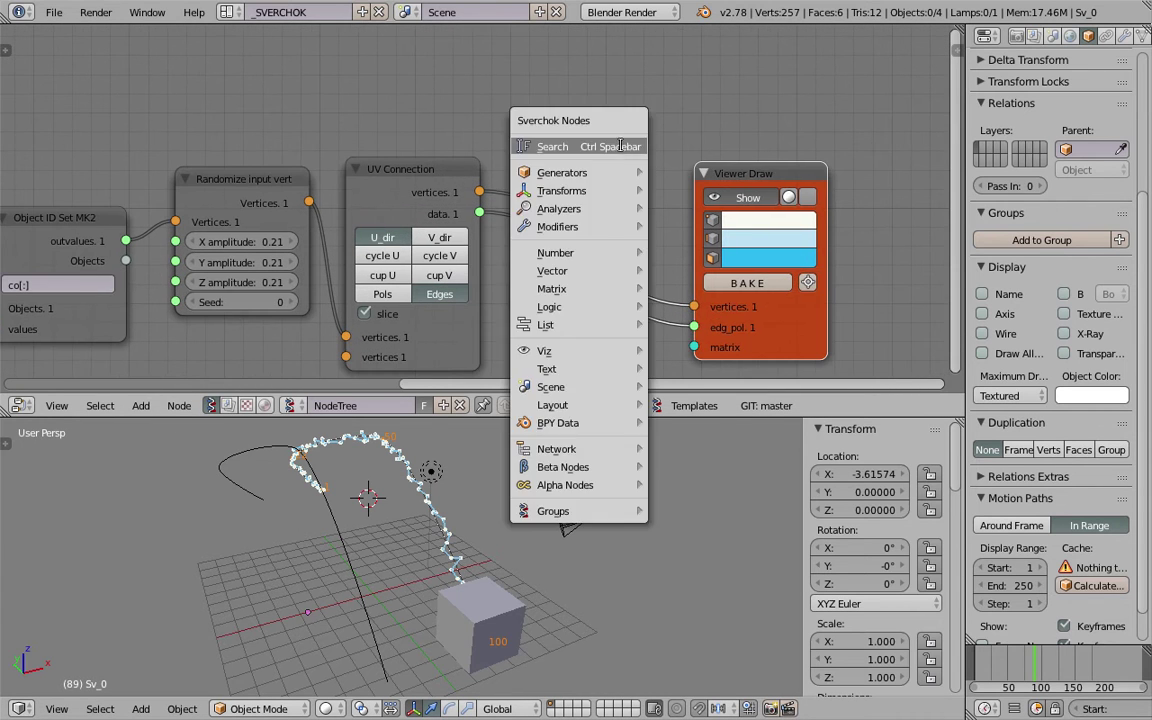
{"action": "left_click", "coordinate": [619, 145]}
{"action": "type", "text": "polyline"}
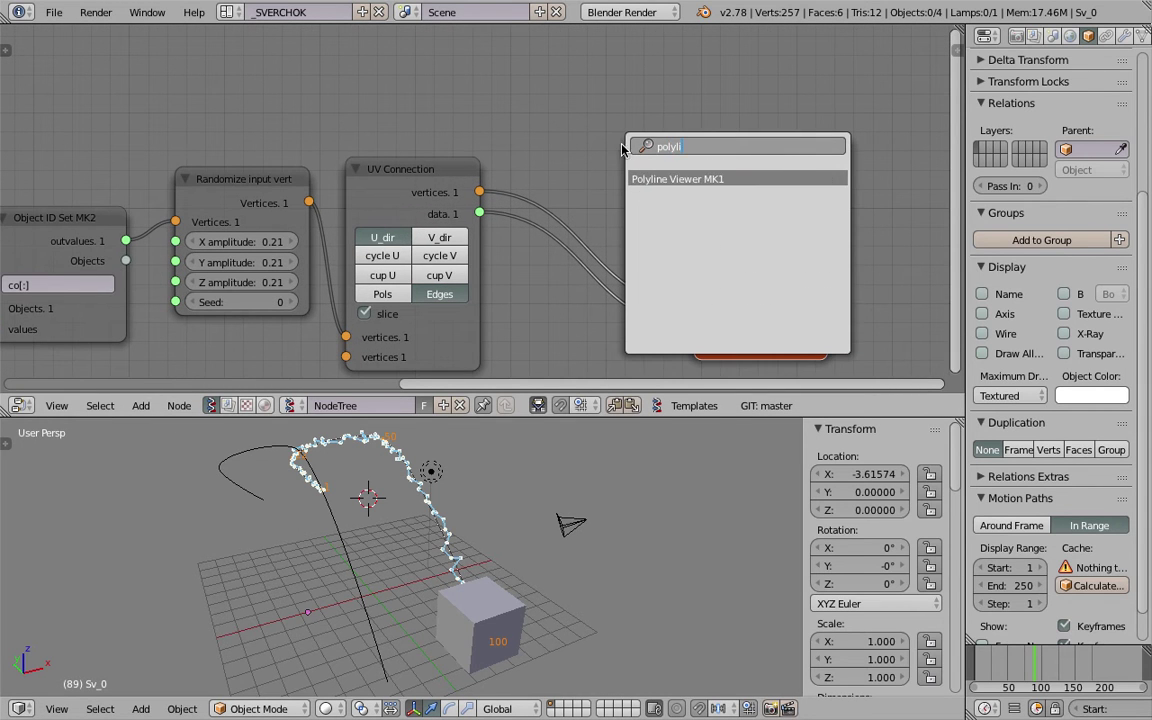
{"action": "key", "text": "Return"}
{"action": "left_click", "coordinate": [620, 284]}
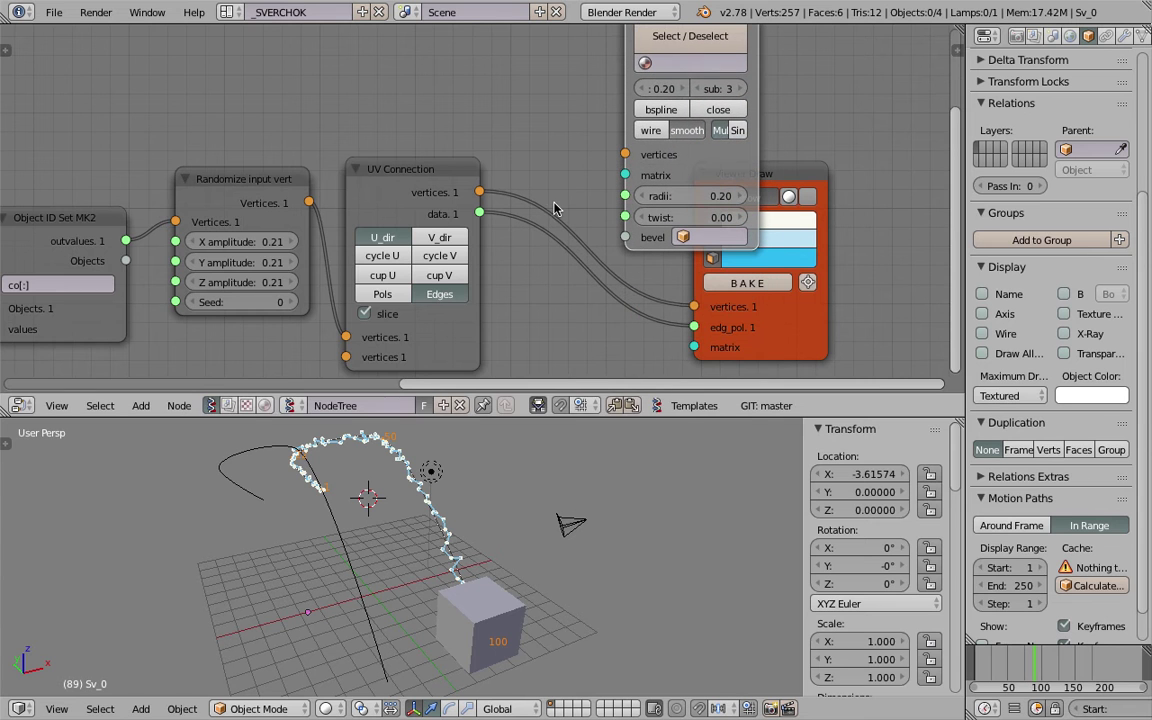
{"action": "left_click_drag", "start_coordinate": [483, 193], "coordinate": [625, 154]}
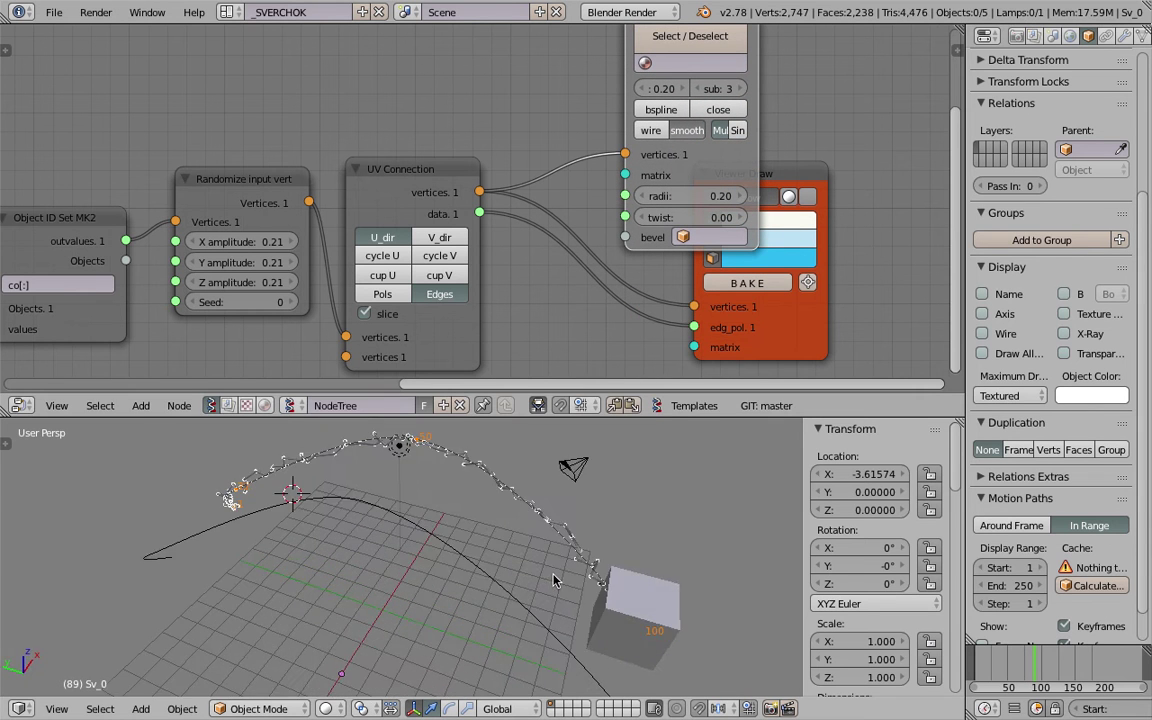
Step: Set the Polyline Viewer node's radii to 0.89
{"action": "left_click_drag", "start_coordinate": [700, 197], "coordinate": [700, 197]}
{"action": "scroll", "coordinate": [560, 520], "scroll_direction": "down", "scroll_amount": 3}
{"action": "middle_click_drag", "start_coordinate": [530, 522], "coordinate": [610, 528]}
Step: Rewind the animation to frame 0, select the cube, scrub along its path, and jump to its keyframe at frame 50
{"action": "left_click_drag", "start_coordinate": [1028, 668], "coordinate": [972, 668]}
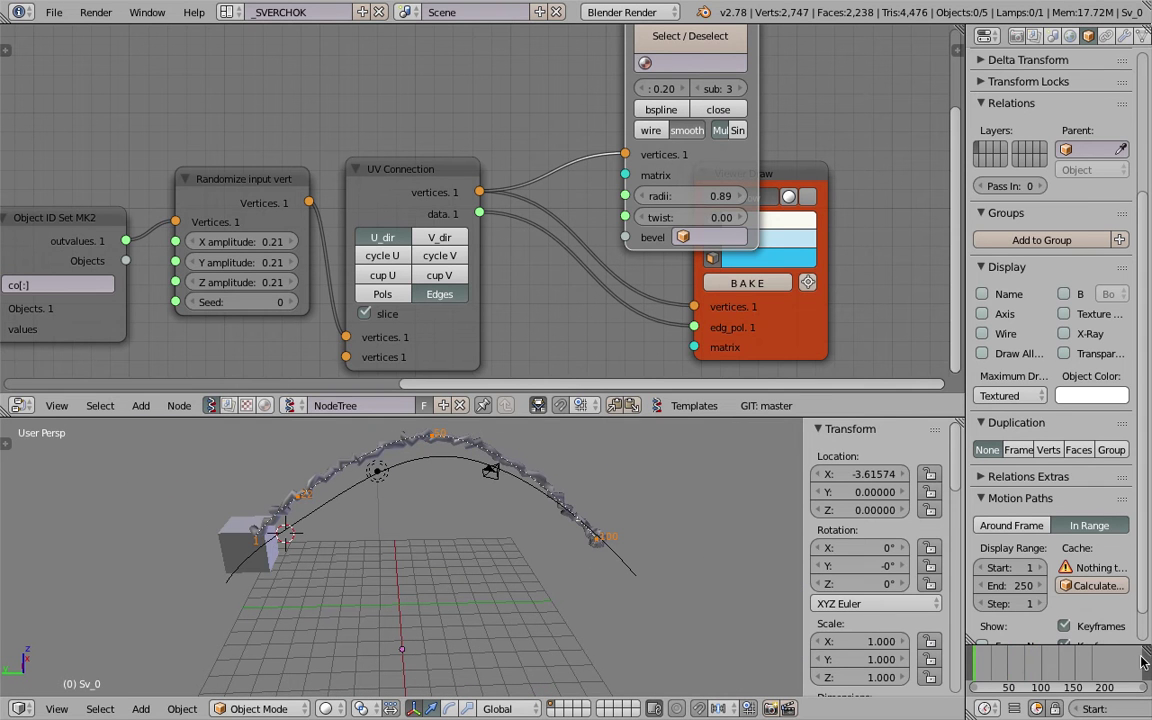
{"action": "middle_click_drag", "start_coordinate": [300, 538], "coordinate": [496, 599]}
{"action": "right_click", "coordinate": [232, 555]}
{"action": "left_click", "coordinate": [993, 676]}
{"action": "left_click_drag", "start_coordinate": [995, 677], "coordinate": [1004, 670]}
{"action": "scroll", "coordinate": [1044, 671], "scroll_direction": "down", "scroll_amount": 5}
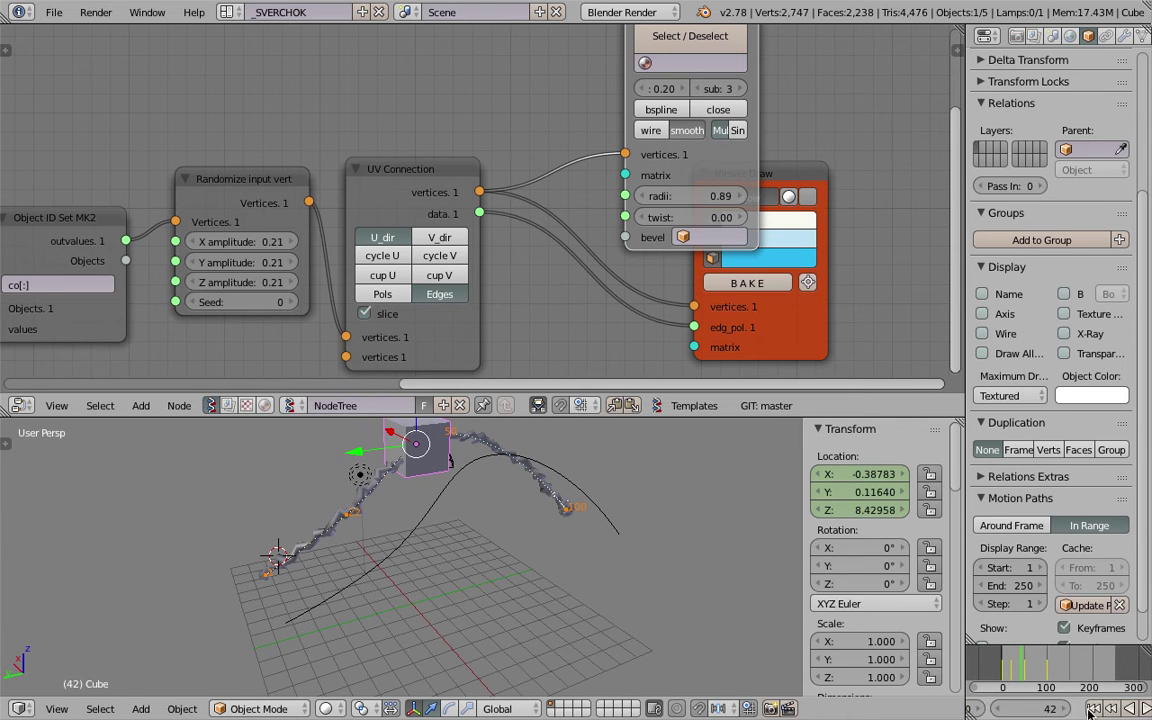
{"action": "left_click", "coordinate": [1096, 709]}
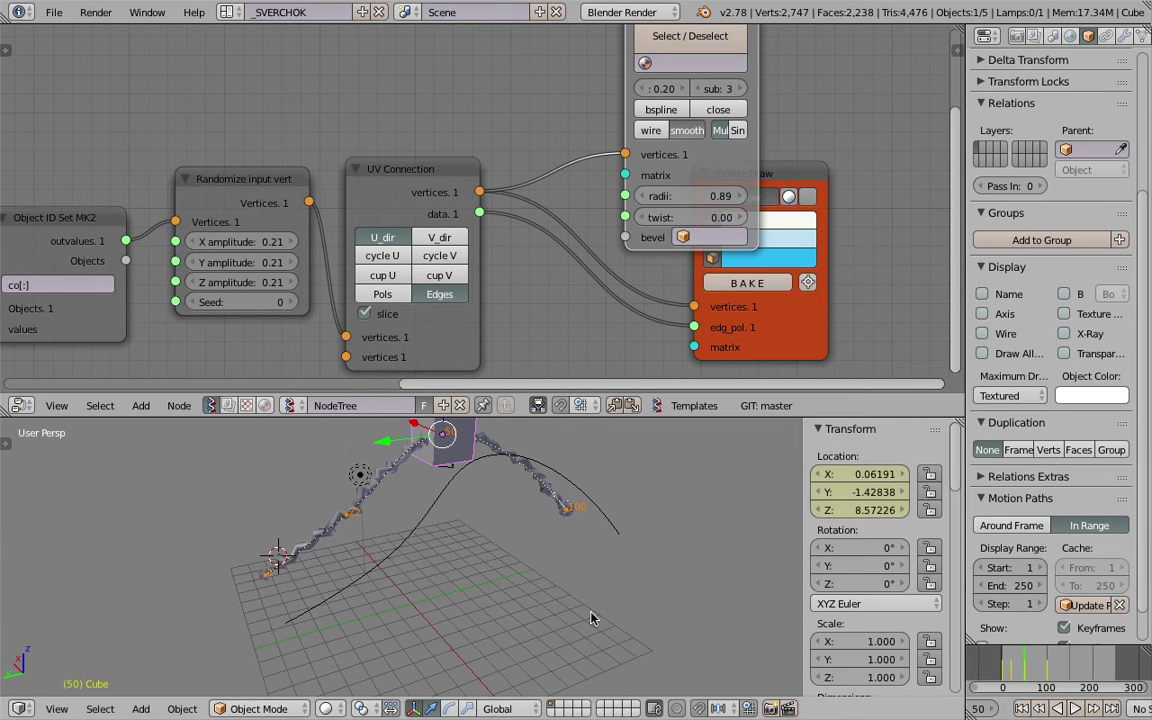
Step: Move the cube in its frame 50 pose to about X 5.23, Y 0.05, Z 7.91
{"action": "middle_click_drag", "start_coordinate": [439, 543], "coordinate": [542, 570]}
{"action": "key", "text": "g"}
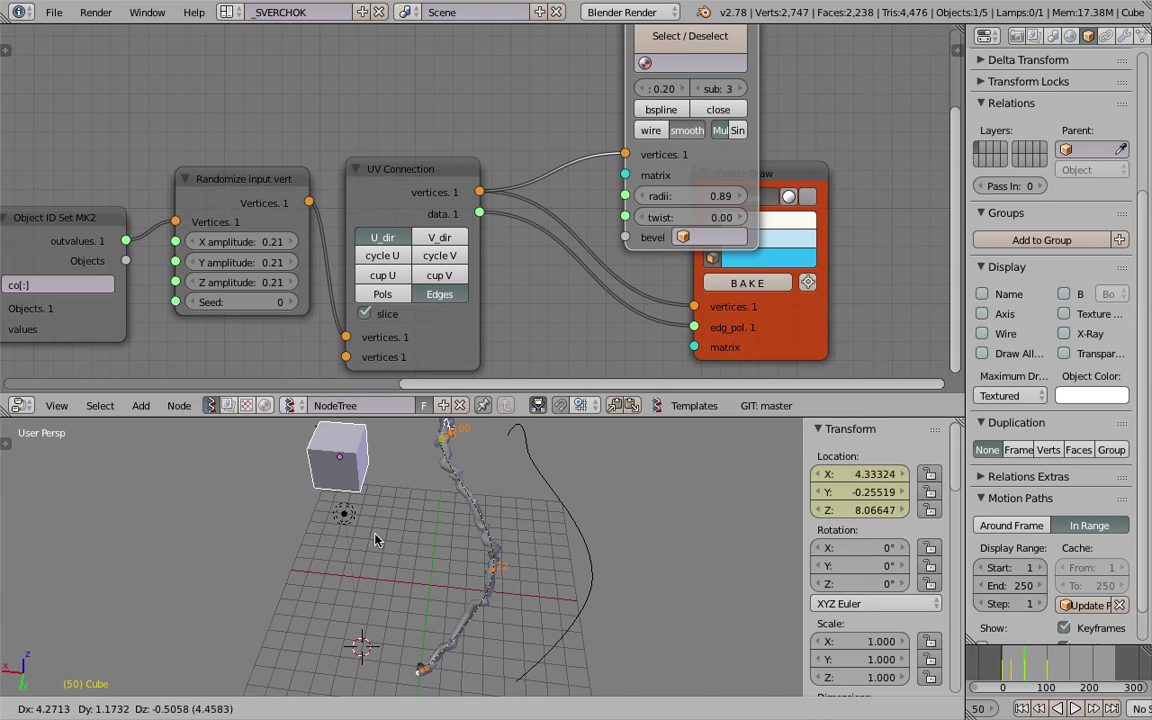
{"action": "left_click", "coordinate": [315, 563]}
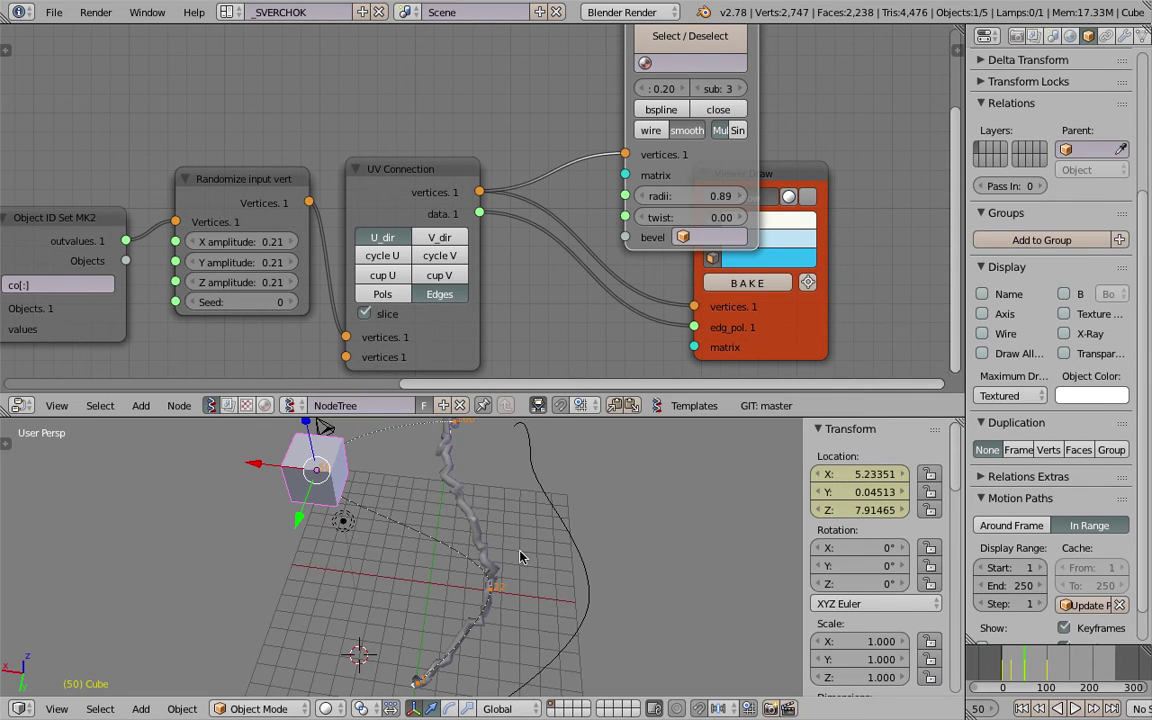
{"action": "middle_click_drag", "start_coordinate": [420, 580], "coordinate": [463, 551]}
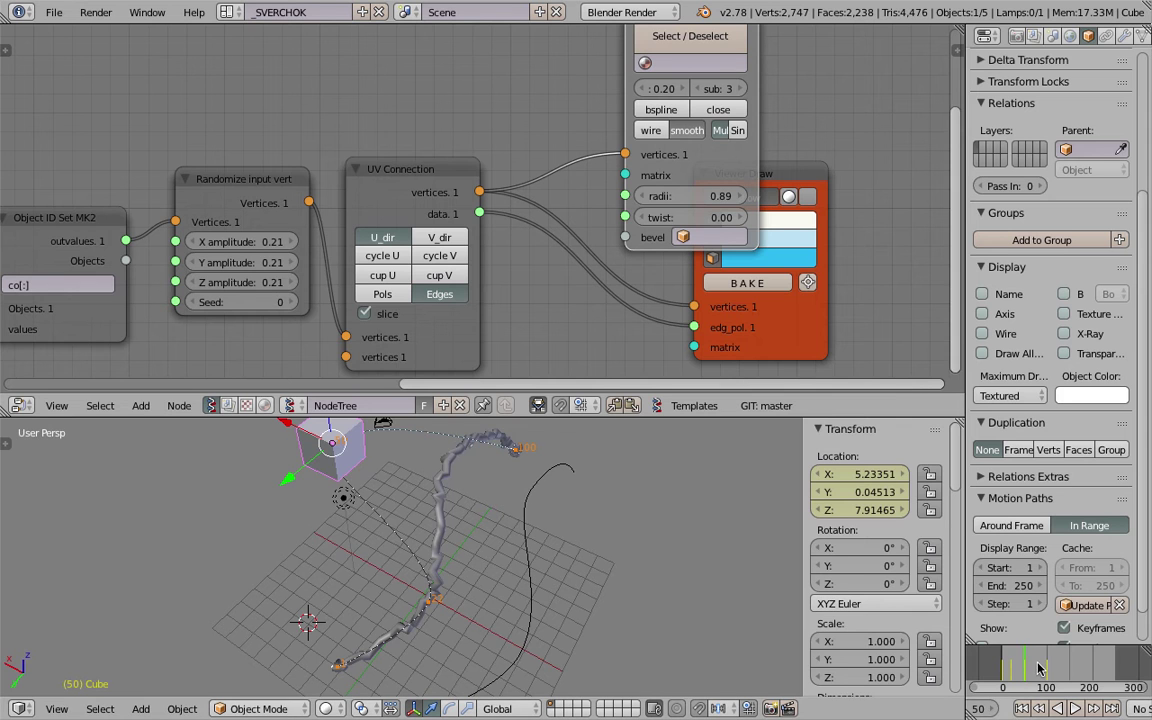
Step: Scrub the animation to frame 104, examine the tube along the changed path, and select the tube object
{"action": "left_click", "coordinate": [1038, 668]}
{"action": "middle_click_drag", "start_coordinate": [447, 508], "coordinate": [540, 492]}
{"action": "mouse_move", "coordinate": [1040, 674]}
{"action": "left_mouse_down"}
{"action": "mouse_move", "coordinate": [1021, 663]}
{"action": "mouse_move", "coordinate": [1048, 662]}
{"action": "mouse_move", "coordinate": [1012, 663]}
{"action": "mouse_move", "coordinate": [1048, 663]}
{"action": "left_mouse_up"}
{"action": "middle_click_drag", "start_coordinate": [455, 545], "coordinate": [383, 534]}
{"action": "right_click", "coordinate": [342, 497]}
{"action": "key", "text": "a"}
{"action": "middle_click_drag", "start_coordinate": [508, 548], "coordinate": [596, 548]}
{"action": "right_click", "coordinate": [449, 523]}
Step: Delete the Polyline Viewer MK1 node and reposition the Viewer Draw and UV Connection nodes
{"action": "scroll", "coordinate": [612, 122], "scroll_direction": "down", "scroll_amount": 2}
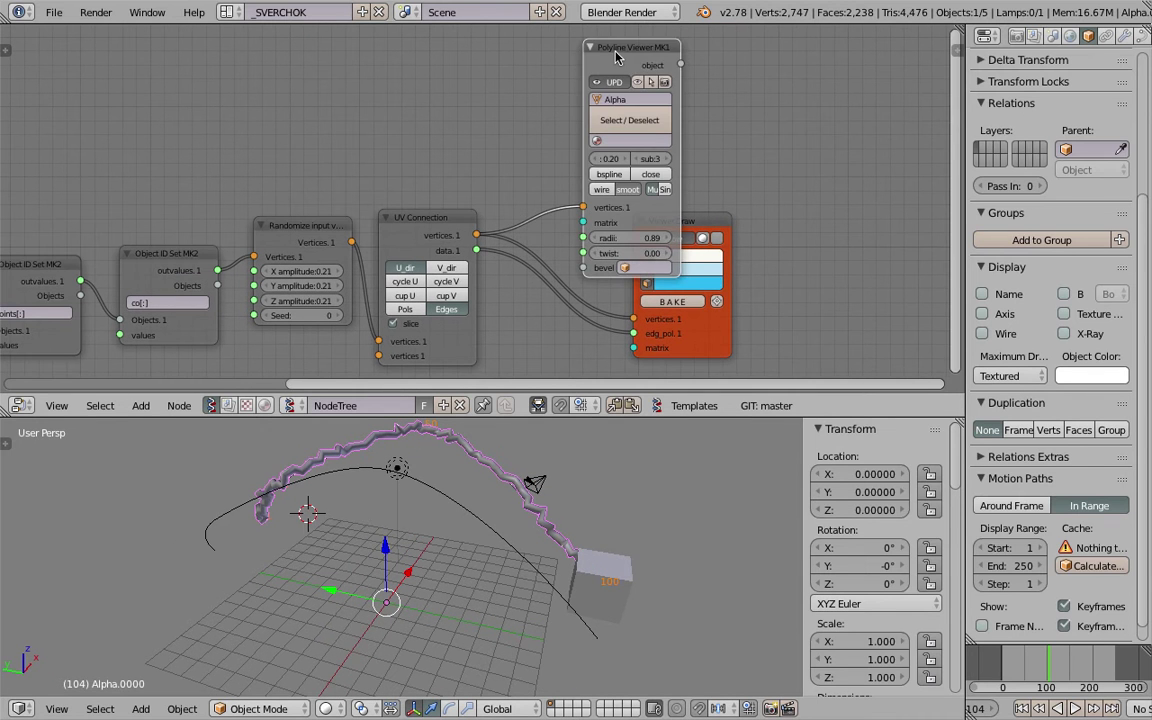
{"action": "key", "text": "x"}
{"action": "left_click_drag", "start_coordinate": [675, 221], "coordinate": [687, 206]}
{"action": "left_click_drag", "start_coordinate": [446, 220], "coordinate": [470, 207]}
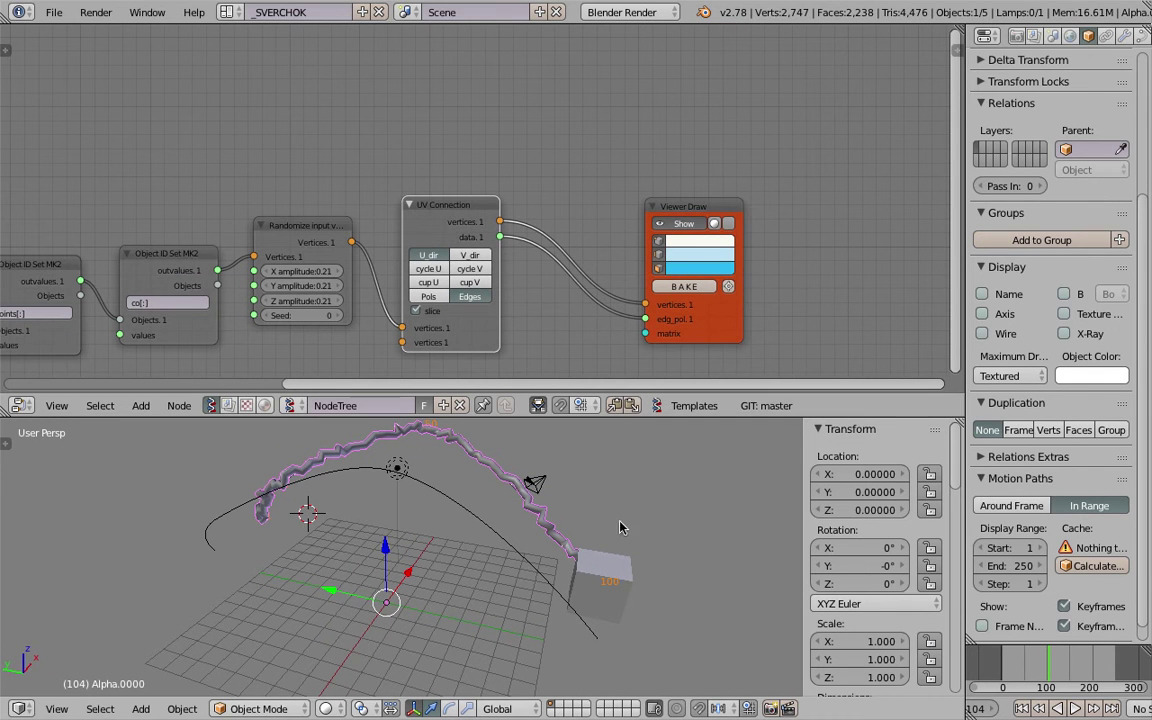
Step: Delete the leftover polyline tube object from the 3D scene
{"action": "right_click", "coordinate": [532, 500]}
{"action": "key", "text": "x"}
{"action": "left_click", "coordinate": [515, 479]}
Step: Set the X, Y and Z amplitudes of the Randomize input vertices node to 0
{"action": "scroll", "coordinate": [512, 470], "scroll_direction": "up", "scroll_amount": 3}
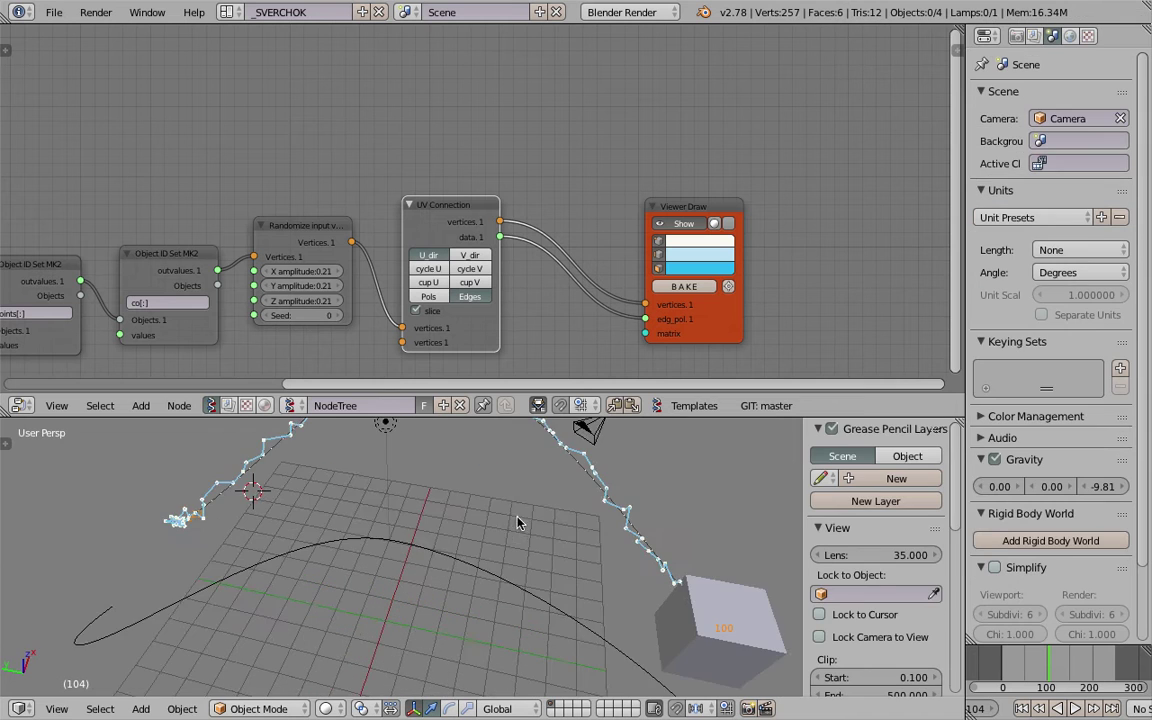
{"action": "type", "text": "0"}
{"action": "key", "text": "Return"}
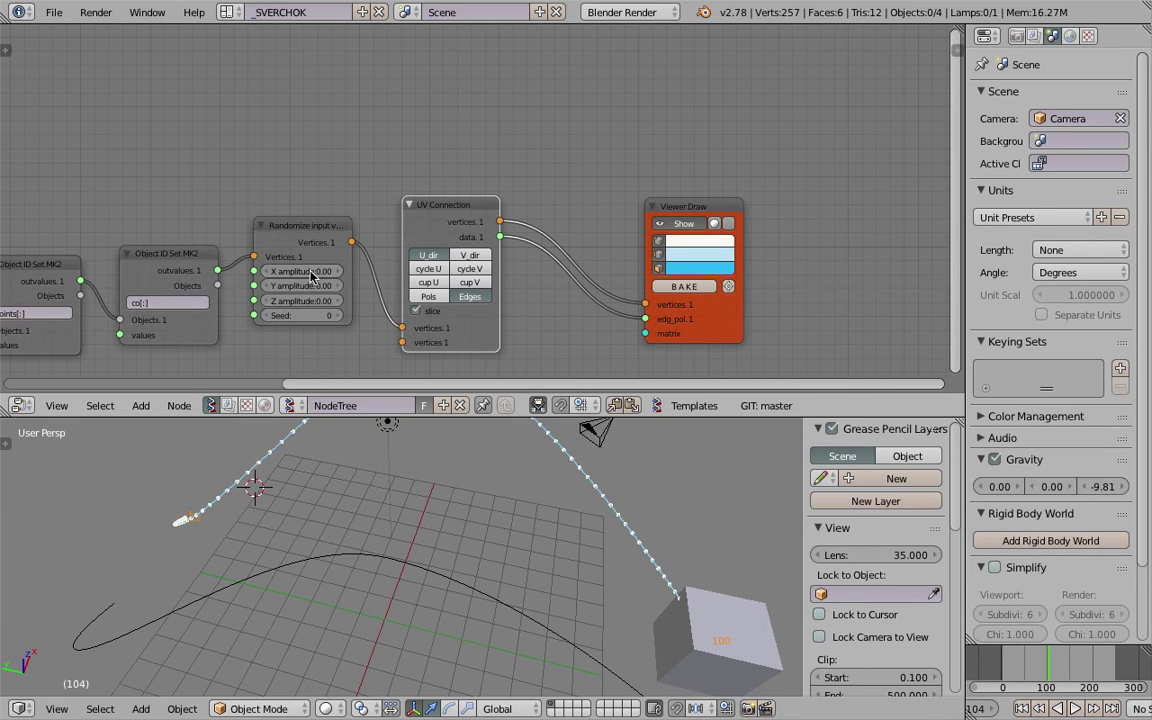
Step: Scrub the animation to frame 82 and examine the unrandomized path from several angles
{"action": "middle_click_drag", "start_coordinate": [212, 566], "coordinate": [290, 572]}
{"action": "scroll", "coordinate": [258, 590], "scroll_direction": "down", "scroll_amount": 3}
{"action": "mouse_move", "coordinate": [1039, 658]}
{"action": "left_mouse_down"}
{"action": "mouse_move", "coordinate": [1022, 657]}
{"action": "mouse_move", "coordinate": [1049, 657]}
{"action": "left_mouse_up"}
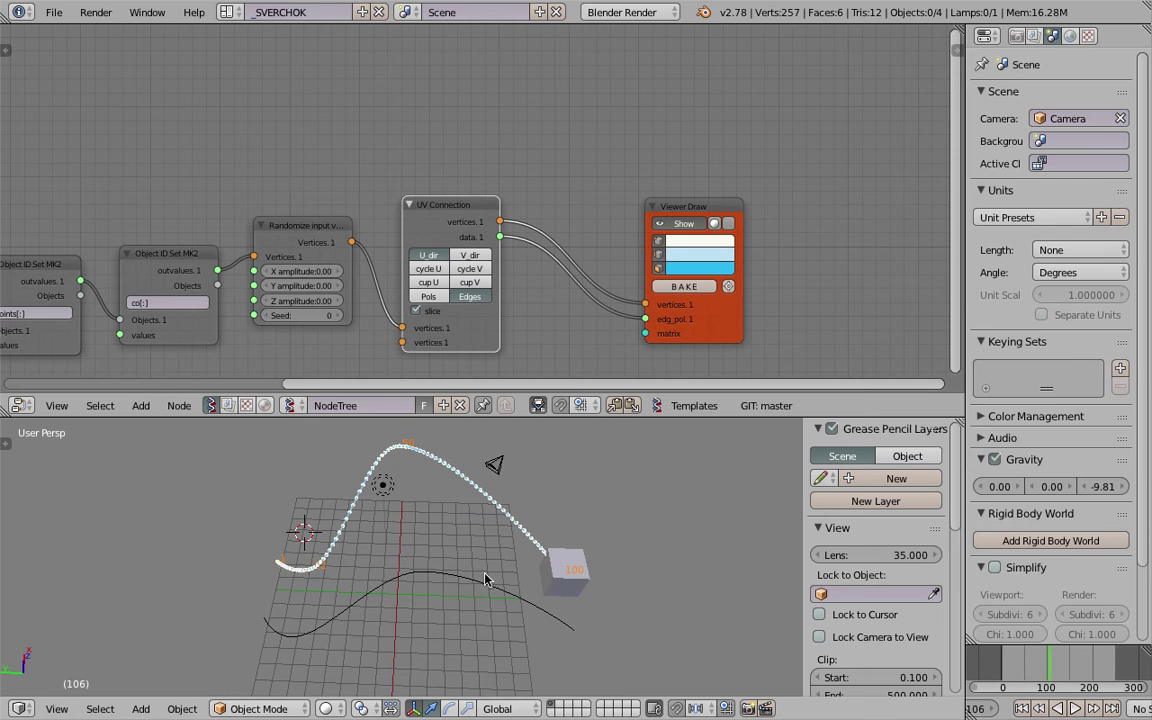
{"action": "middle_click_drag", "start_coordinate": [486, 578], "coordinate": [437, 543]}
{"action": "scroll", "coordinate": [514, 573], "scroll_direction": "up", "scroll_amount": 3}
{"action": "scroll", "coordinate": [501, 558], "scroll_direction": "down", "scroll_amount": 2}
{"action": "mouse_move", "coordinate": [514, 573]}
{"action": "middle_mouse_down"}
{"action": "mouse_move", "coordinate": [501, 558]}
{"action": "mouse_move", "coordinate": [364, 540]}
{"action": "middle_mouse_up"}
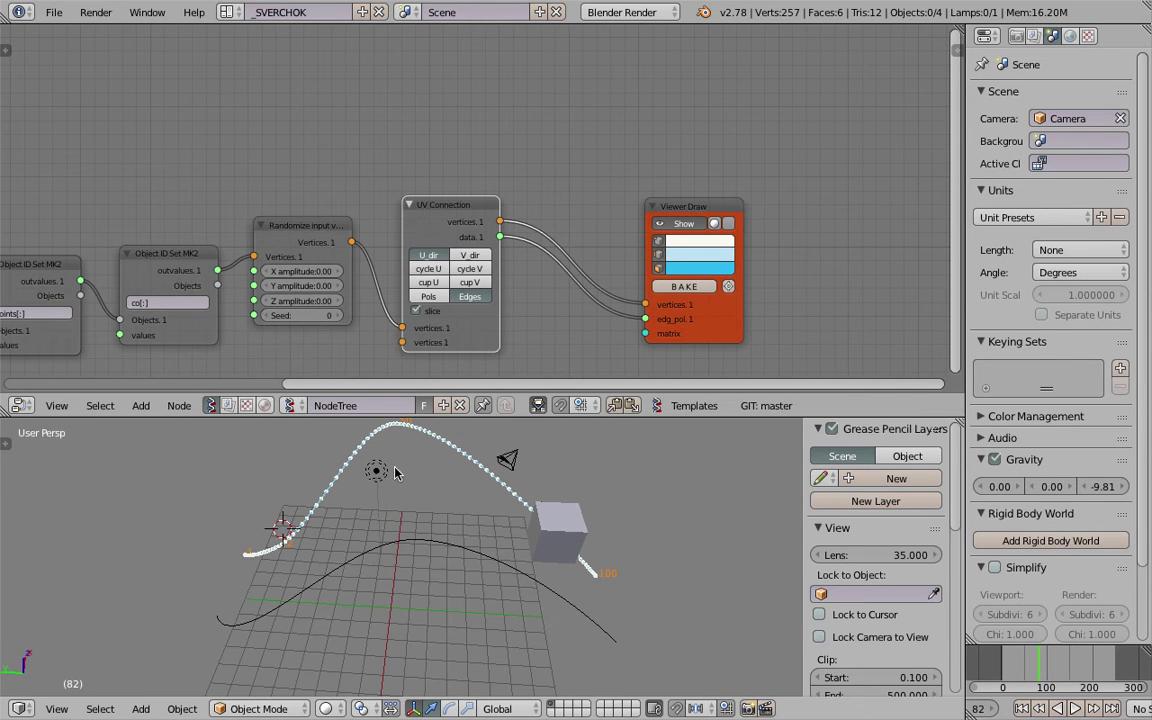
{"action": "middle_click_drag", "start_coordinate": [390, 470], "coordinate": [436, 385]}
Step: Insert a List Split node with split size 10 into the vertices link between UV Connection and Viewer Draw
{"action": "left_click_drag", "start_coordinate": [433, 207], "coordinate": [425, 201]}
{"action": "middle_click_drag", "start_coordinate": [425, 201], "coordinate": [334, 196]}
{"action": "left_click_drag", "start_coordinate": [635, 200], "coordinate": [740, 202]}
{"action": "key", "text": "alt+space"}
{"action": "type", "text": "list sp"}
{"action": "key", "text": "Return"}
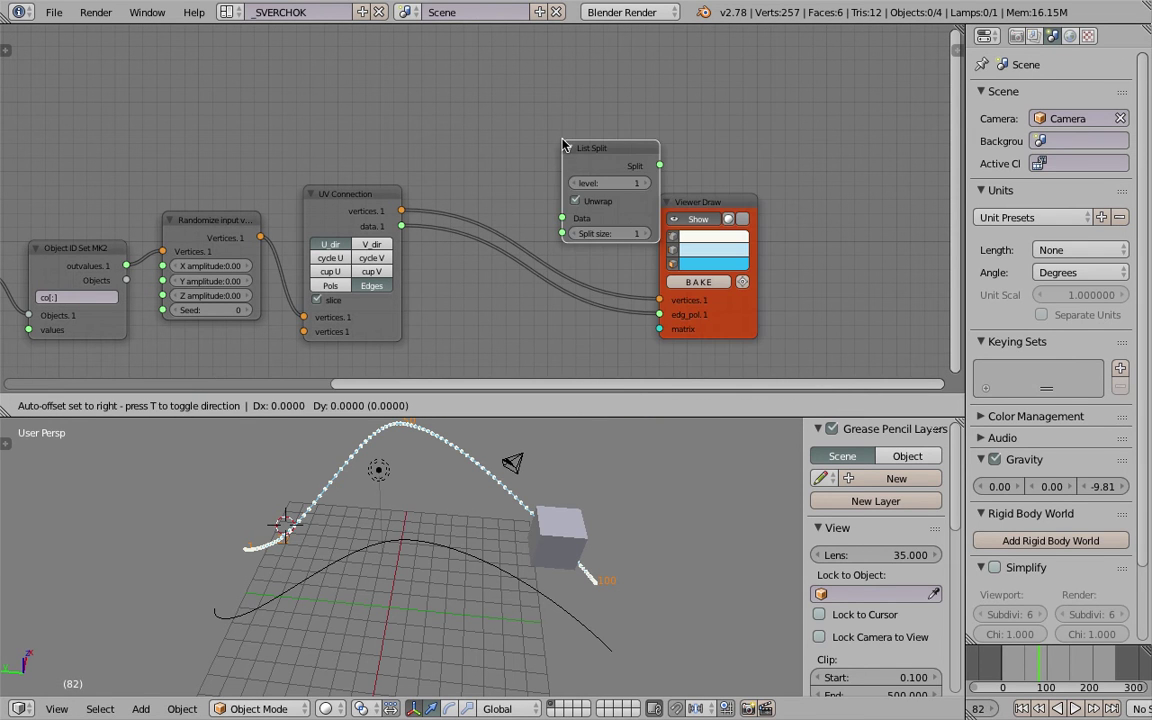
{"action": "left_click", "coordinate": [512, 157]}
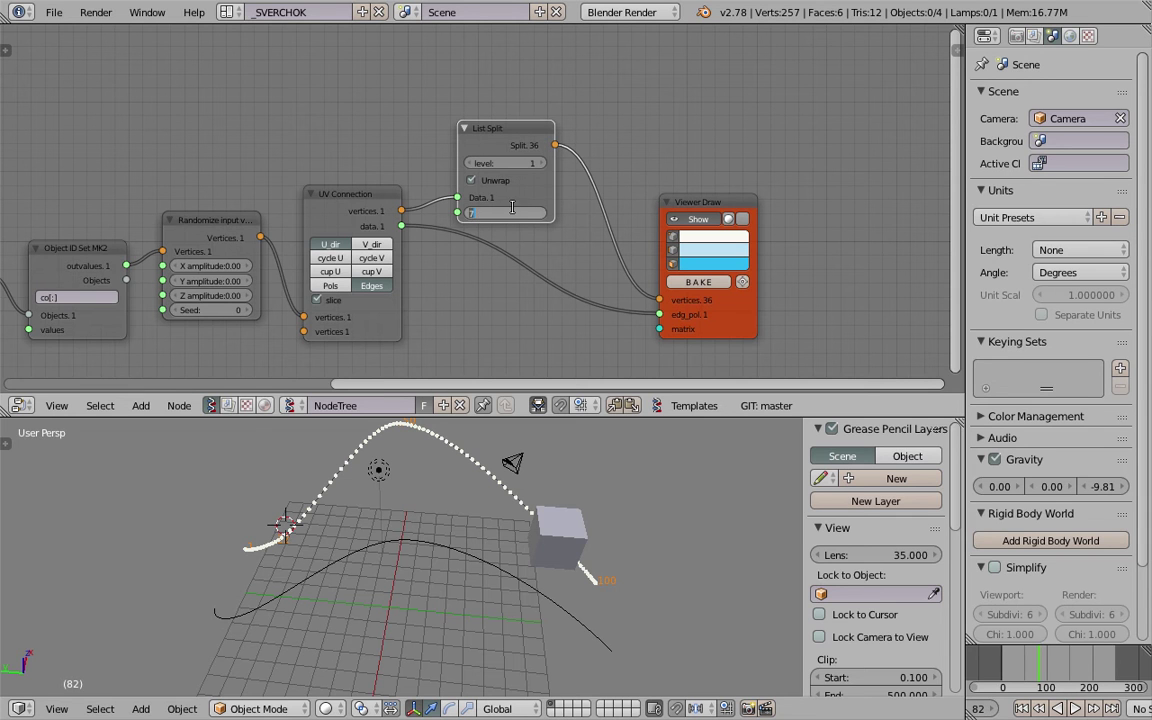
Step: Insert a List First & Last node between List Split and Viewer Draw
{"action": "key", "text": "alt+space"}
{"action": "type", "text": "first l"}
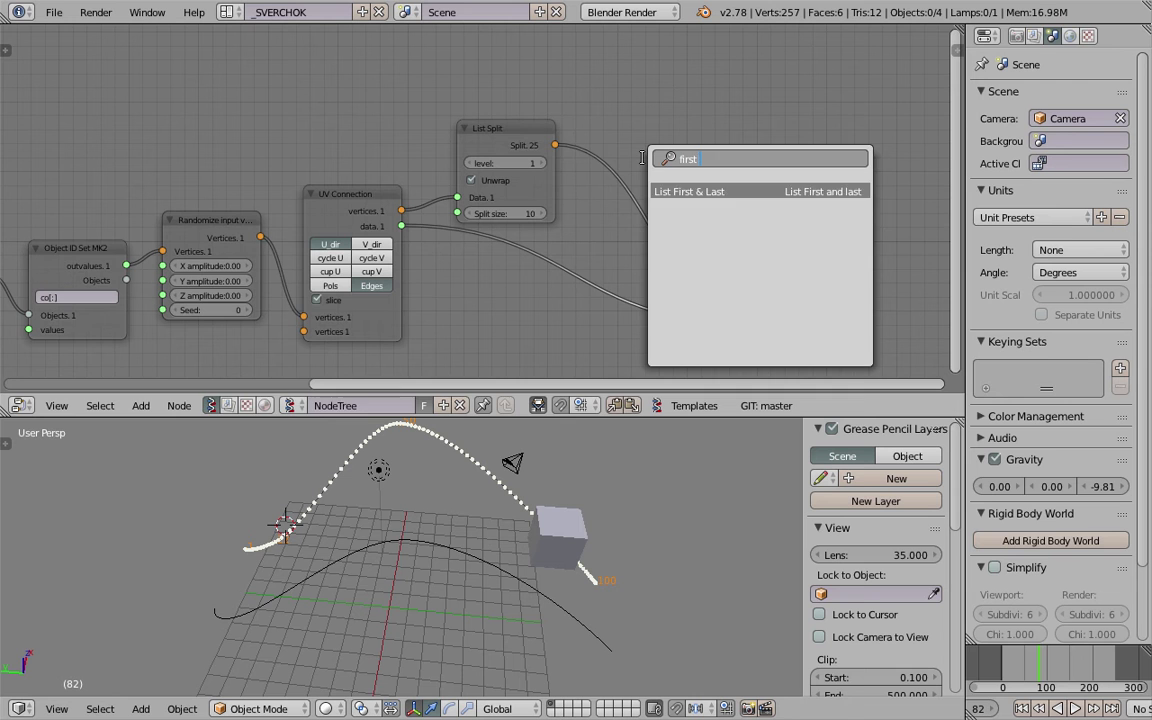
{"action": "key", "text": "Return"}
{"action": "left_click", "coordinate": [641, 163]}
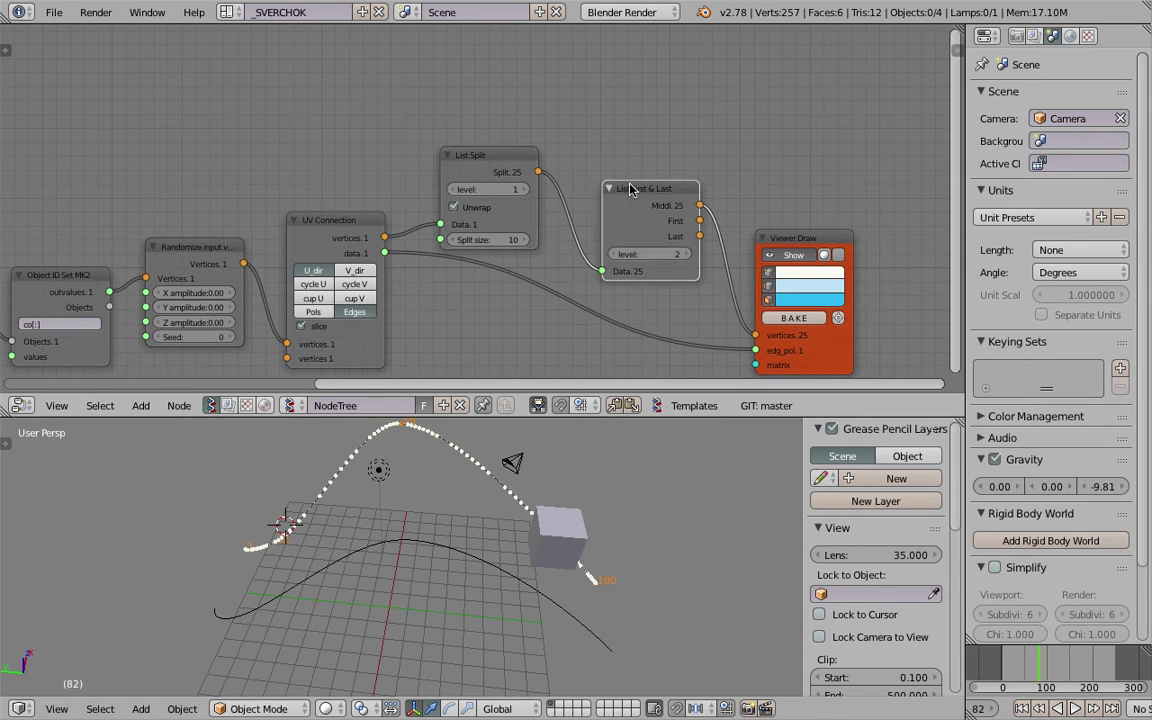
Step: Link the First output of List First & Last to Viewer Draw's vertices input and check the resulting points
{"action": "scroll", "coordinate": [633, 230], "scroll_direction": "up", "scroll_amount": 2}
{"action": "middle_click_drag", "start_coordinate": [661, 226], "coordinate": [612, 217]}
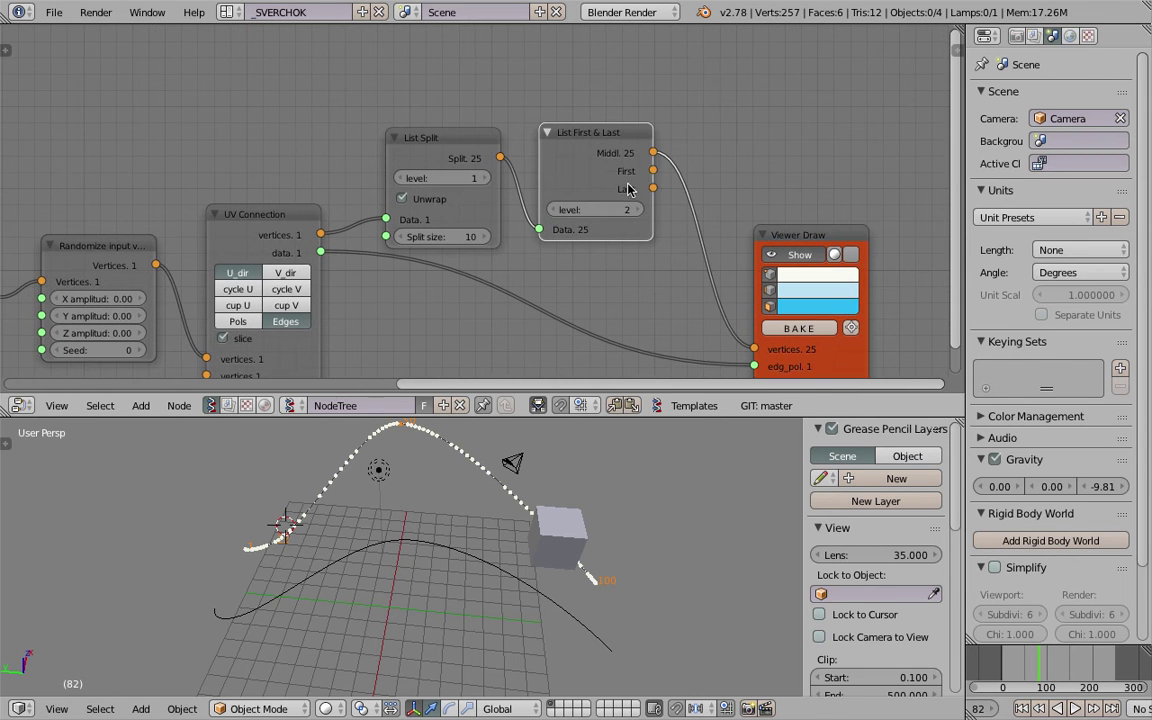
{"action": "mouse_move", "coordinate": [654, 171]}
{"action": "left_mouse_down"}
{"action": "mouse_move", "coordinate": [684, 315]}
{"action": "mouse_move", "coordinate": [754, 349]}
{"action": "left_mouse_up"}
{"action": "mouse_move", "coordinate": [455, 440]}
{"action": "middle_mouse_down"}
{"action": "mouse_move", "coordinate": [370, 482]}
{"action": "mouse_move", "coordinate": [330, 546]}
{"action": "mouse_move", "coordinate": [275, 553]}
{"action": "middle_mouse_up"}
{"action": "middle_click_drag", "start_coordinate": [421, 492], "coordinate": [435, 484]}
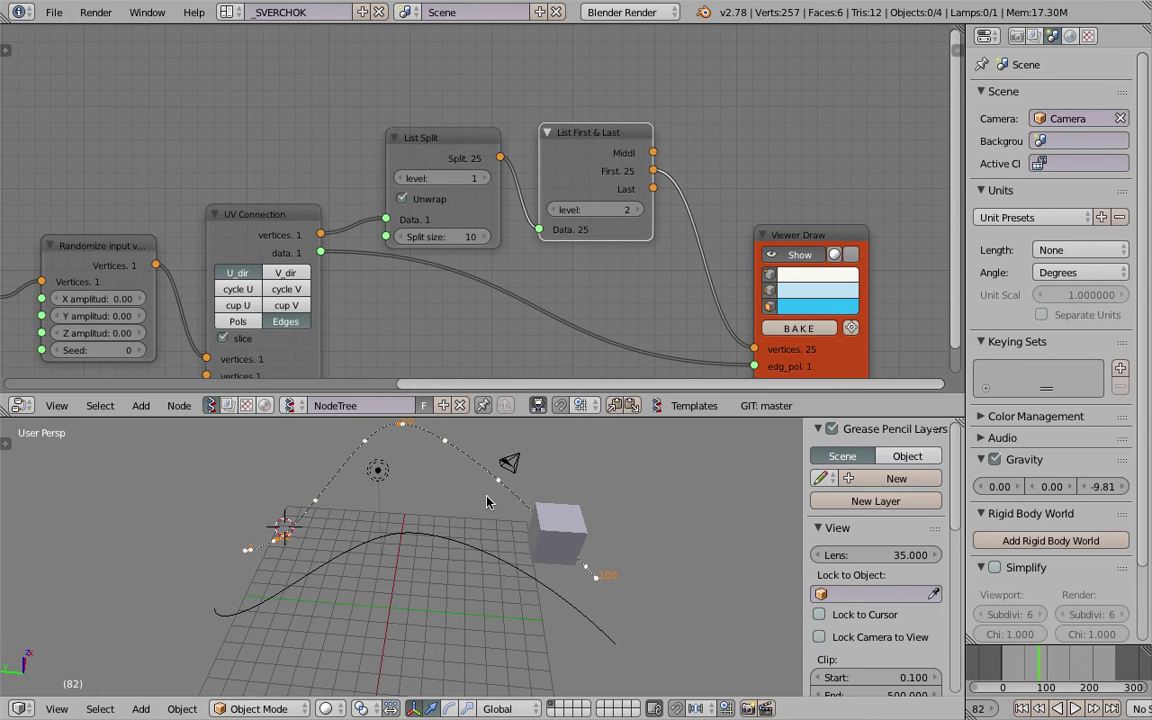
Step: Move Viewer Draw farther away and reinsert the UV Connection node between List First & Last and Viewer Draw
{"action": "middle_click_drag", "start_coordinate": [801, 213], "coordinate": [723, 191]}
{"action": "left_click_drag", "start_coordinate": [727, 218], "coordinate": [813, 224]}
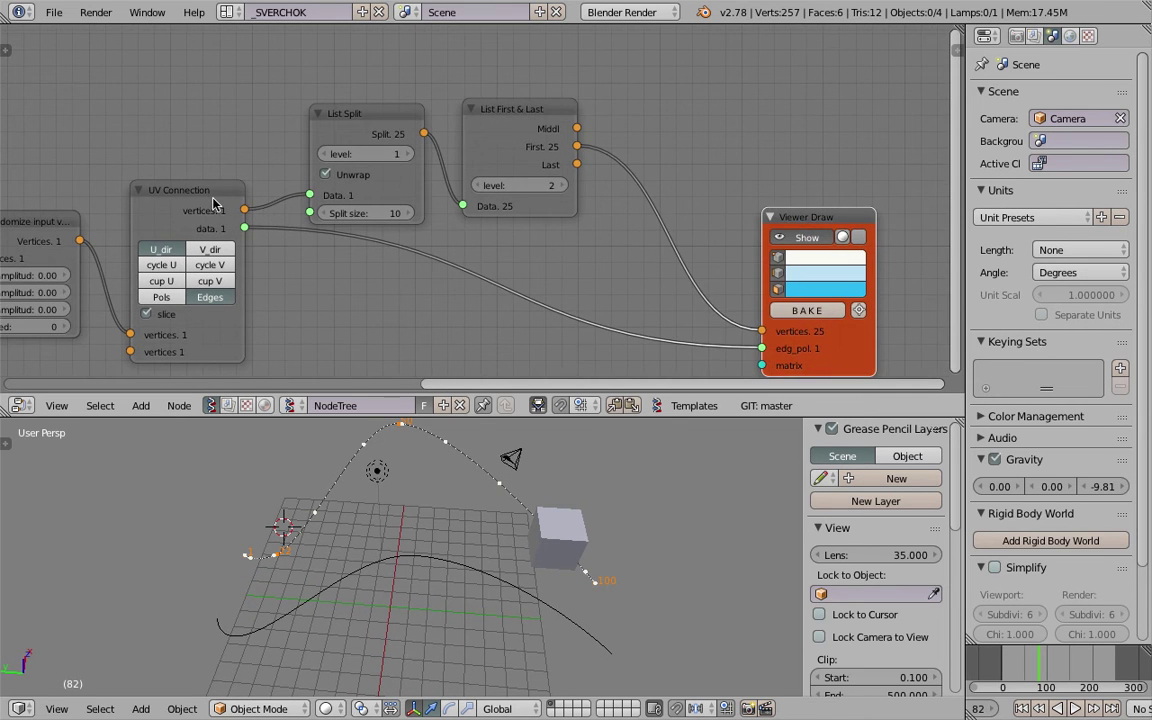
{"action": "scroll", "coordinate": [212, 200], "scroll_direction": "down", "scroll_amount": 2}
{"action": "middle_click_drag", "start_coordinate": [212, 206], "coordinate": [277, 203]}
{"action": "left_click", "coordinate": [284, 205]}
{"action": "left_click_drag", "start_coordinate": [305, 200], "coordinate": [742, 196]}
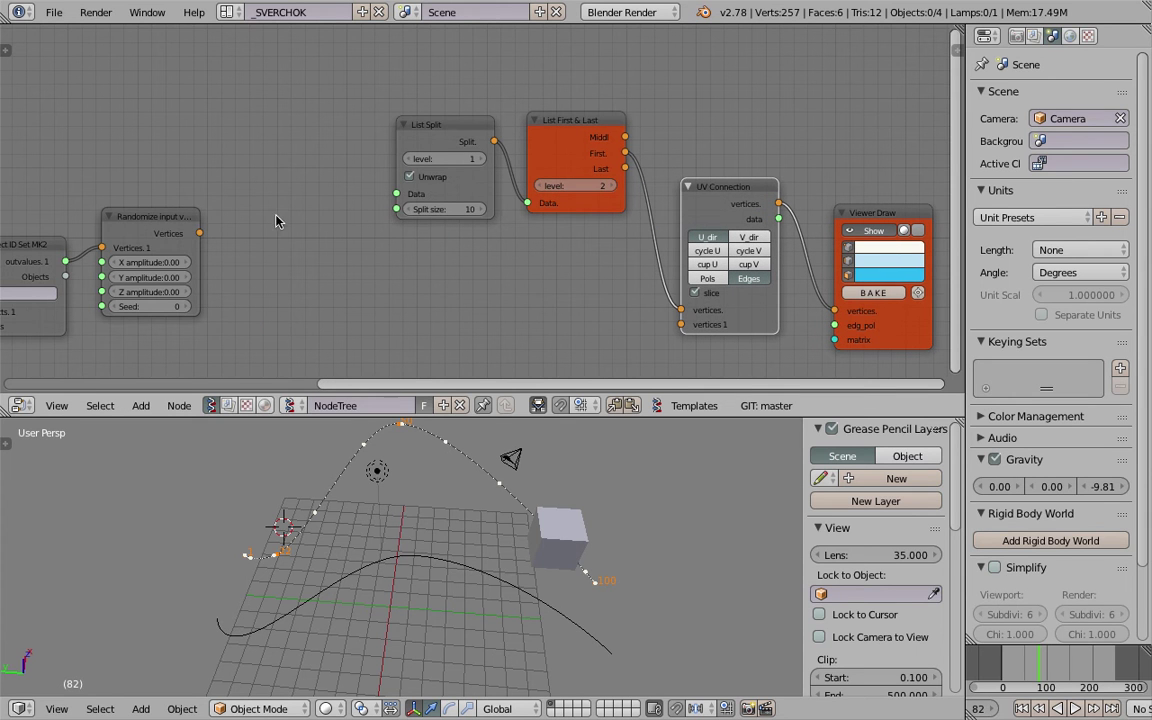
Step: Delete the Randomize node and link the co[:] Object ID Set MK2's outvalues to List Split's data input
{"action": "left_click", "coordinate": [116, 237]}
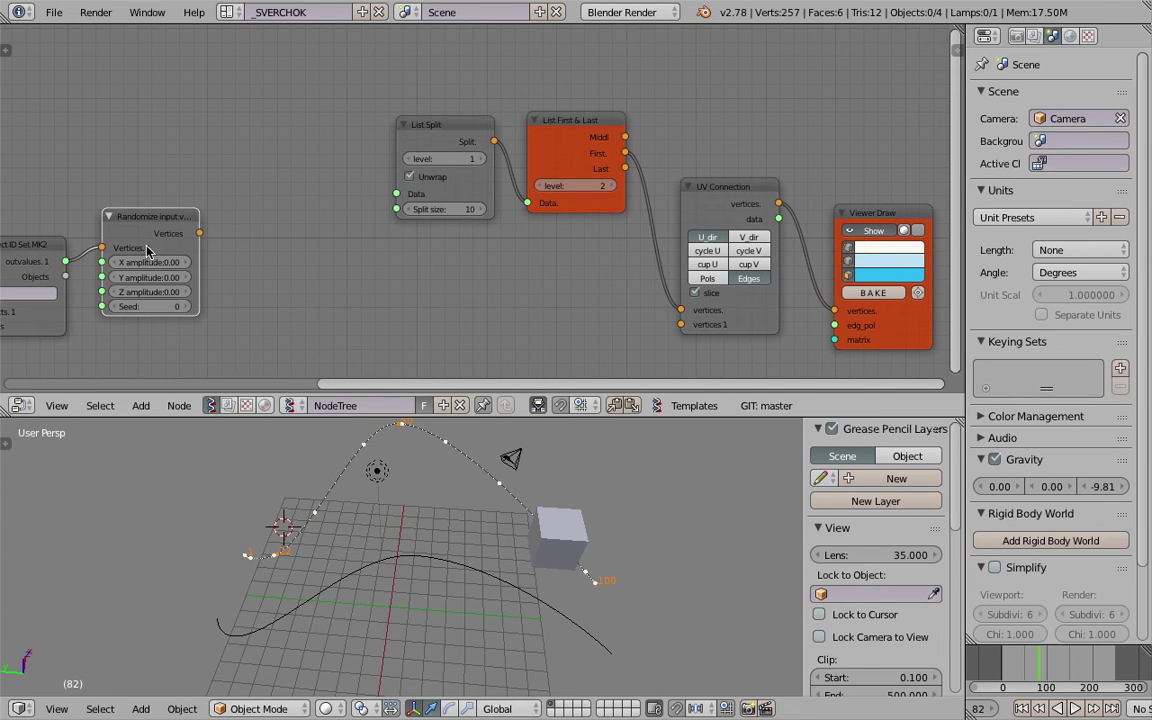
{"action": "key", "text": "x"}
{"action": "scroll", "coordinate": [146, 250], "scroll_direction": "down", "scroll_amount": 1}
{"action": "left_click_drag", "start_coordinate": [124, 252], "coordinate": [408, 195]}
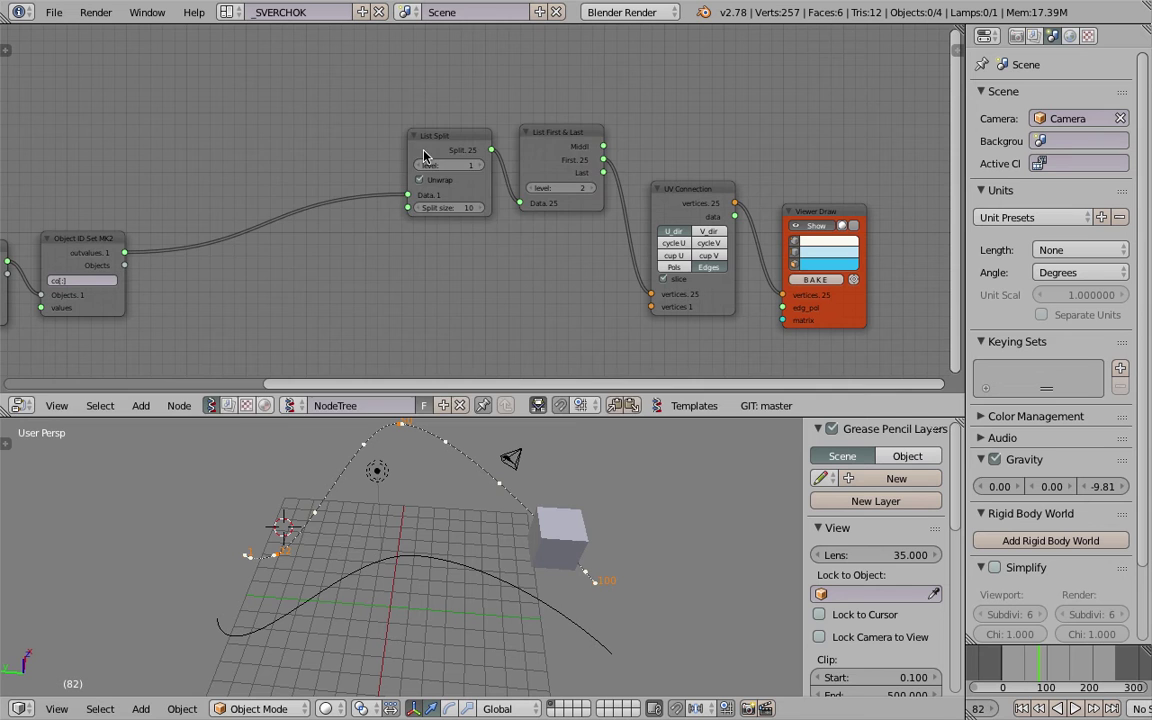
Step: Move the List Split and List First & Last nodes closer to the Object ID Set MK2 node
{"action": "left_click_drag", "start_coordinate": [423, 150], "coordinate": [267, 172]}
{"action": "left_click_drag", "start_coordinate": [525, 143], "coordinate": [435, 151]}
{"action": "middle_click_drag", "start_coordinate": [497, 159], "coordinate": [401, 167]}
{"action": "scroll", "coordinate": [401, 167], "scroll_direction": "up", "scroll_amount": 3}
{"action": "middle_click_drag", "start_coordinate": [221, 215], "coordinate": [227, 213]}
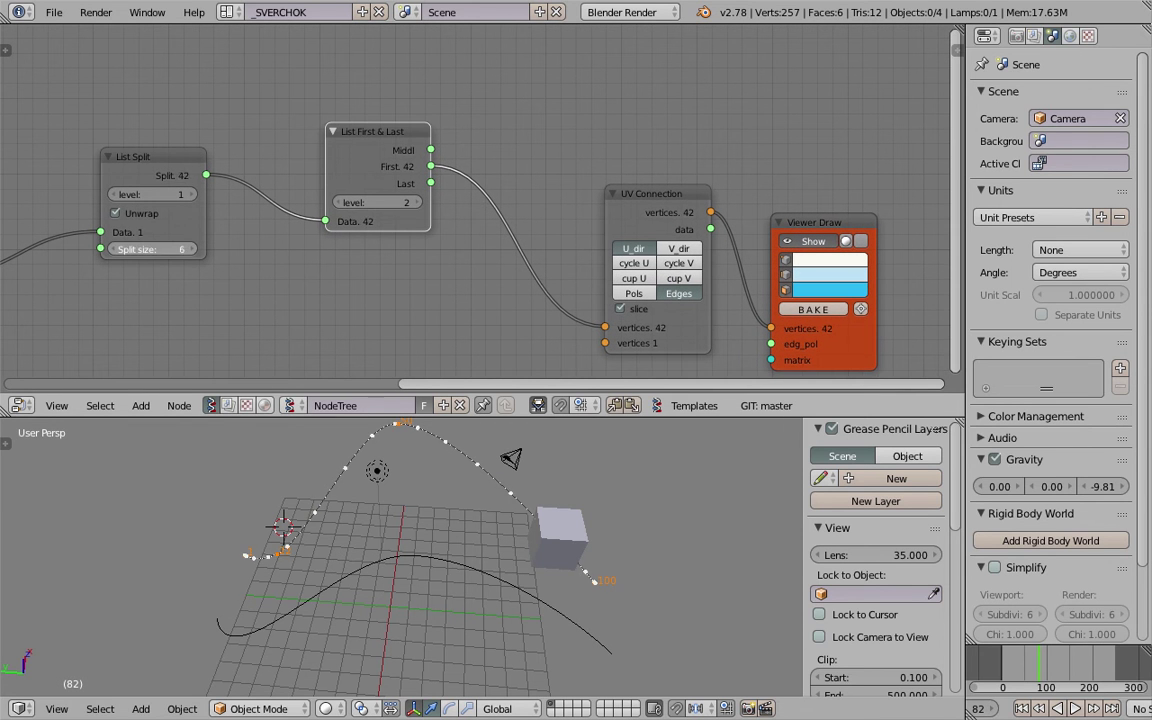
Step: Link UV Connection's data output to Viewer Draw's edg_pol input and set the connection direction to V_dir
{"action": "left_click_drag", "start_coordinate": [711, 230], "coordinate": [771, 344]}
{"action": "left_click", "coordinate": [674, 251]}
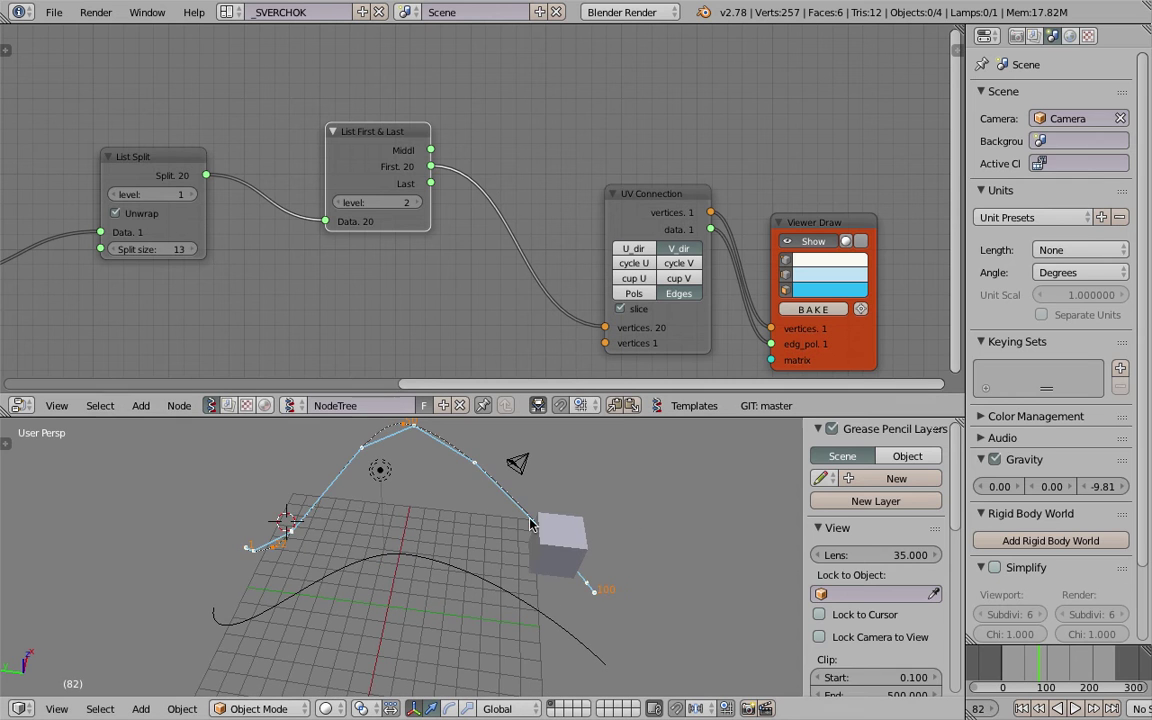
{"action": "middle_click_drag", "start_coordinate": [530, 523], "coordinate": [515, 513]}
Step: Select the cube and raise the List Split node's split size to 28 to simplify the path
{"action": "right_click", "coordinate": [561, 540]}
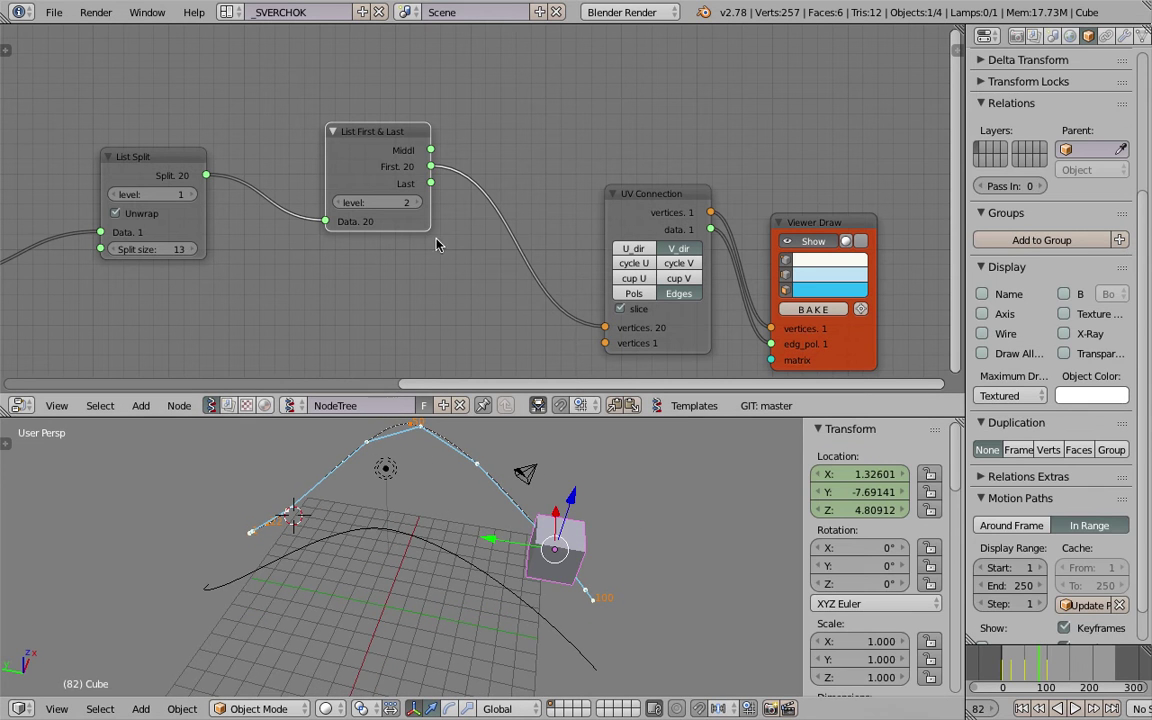
{"action": "left_click_drag", "start_coordinate": [153, 249], "coordinate": [164, 249]}
{"action": "middle_click_drag", "start_coordinate": [360, 470], "coordinate": [403, 504]}
{"action": "scroll", "coordinate": [405, 492], "scroll_direction": "down", "scroll_amount": 1}
{"action": "left_click_drag", "start_coordinate": [170, 251], "coordinate": [234, 251]}
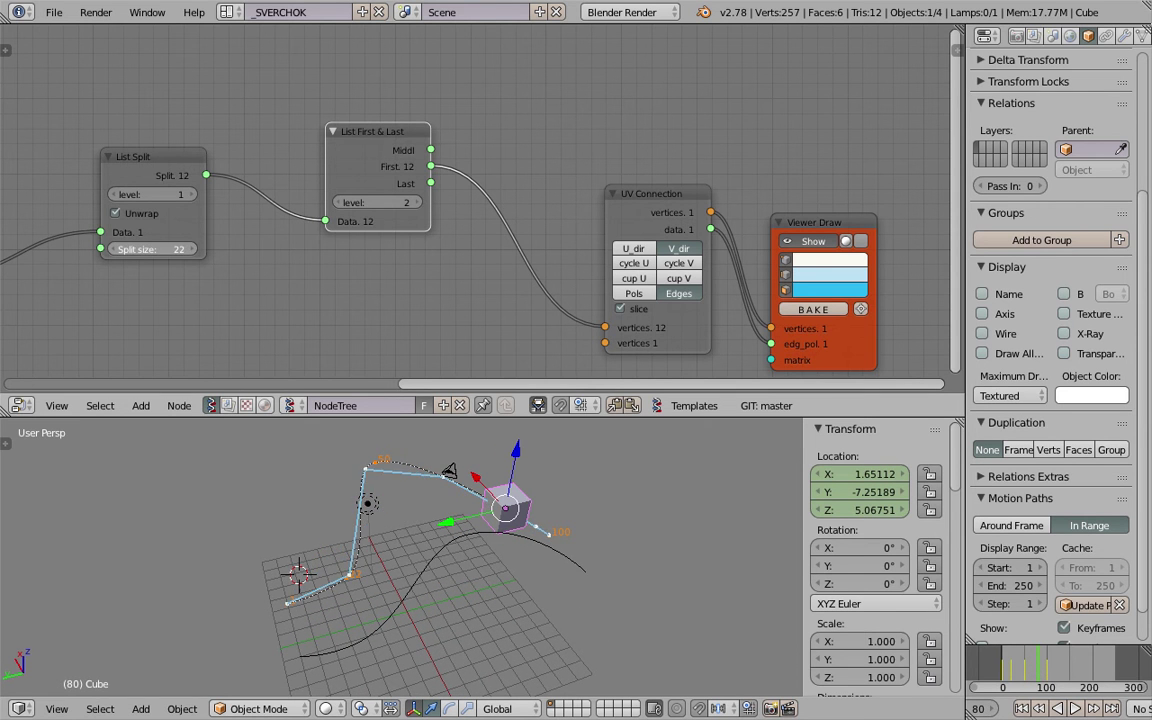
{"action": "middle_click_drag", "start_coordinate": [514, 481], "coordinate": [445, 450]}
{"action": "middle_click_drag", "start_coordinate": [627, 322], "coordinate": [608, 309]}
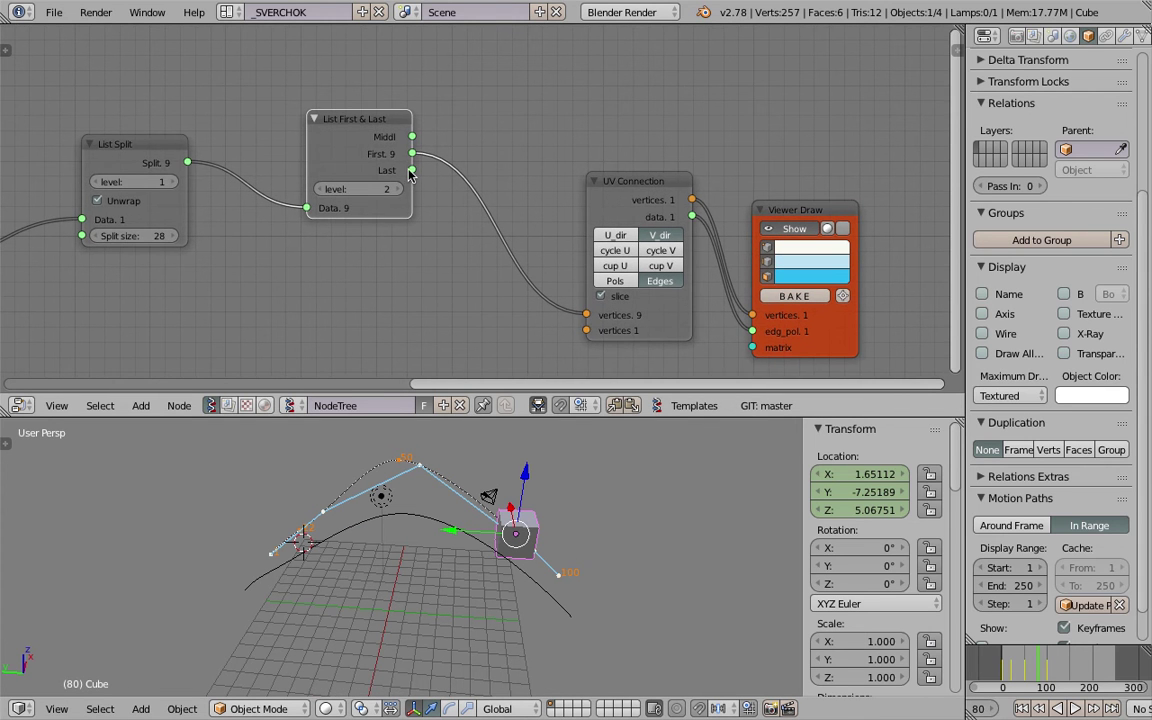
Step: Try the Middl and Last outputs as UV Connection's vertices source, and reconnect the First output
{"action": "left_click_drag", "start_coordinate": [413, 139], "coordinate": [586, 314]}
{"action": "mouse_move", "coordinate": [522, 450]}
{"action": "middle_mouse_down"}
{"action": "mouse_move", "coordinate": [409, 533]}
{"action": "mouse_move", "coordinate": [355, 528]}
{"action": "middle_mouse_up"}
{"action": "scroll", "coordinate": [355, 528], "scroll_direction": "up", "scroll_amount": 2}
{"action": "left_click_drag", "start_coordinate": [413, 170], "coordinate": [586, 314]}
{"action": "middle_click_drag", "start_coordinate": [550, 440], "coordinate": [462, 676]}
{"action": "left_click_drag", "start_coordinate": [412, 153], "coordinate": [586, 314]}
Step: Move the UV Connection and Viewer Draw nodes close to the List First & Last node
{"action": "left_click_drag", "start_coordinate": [648, 305], "coordinate": [489, 273]}
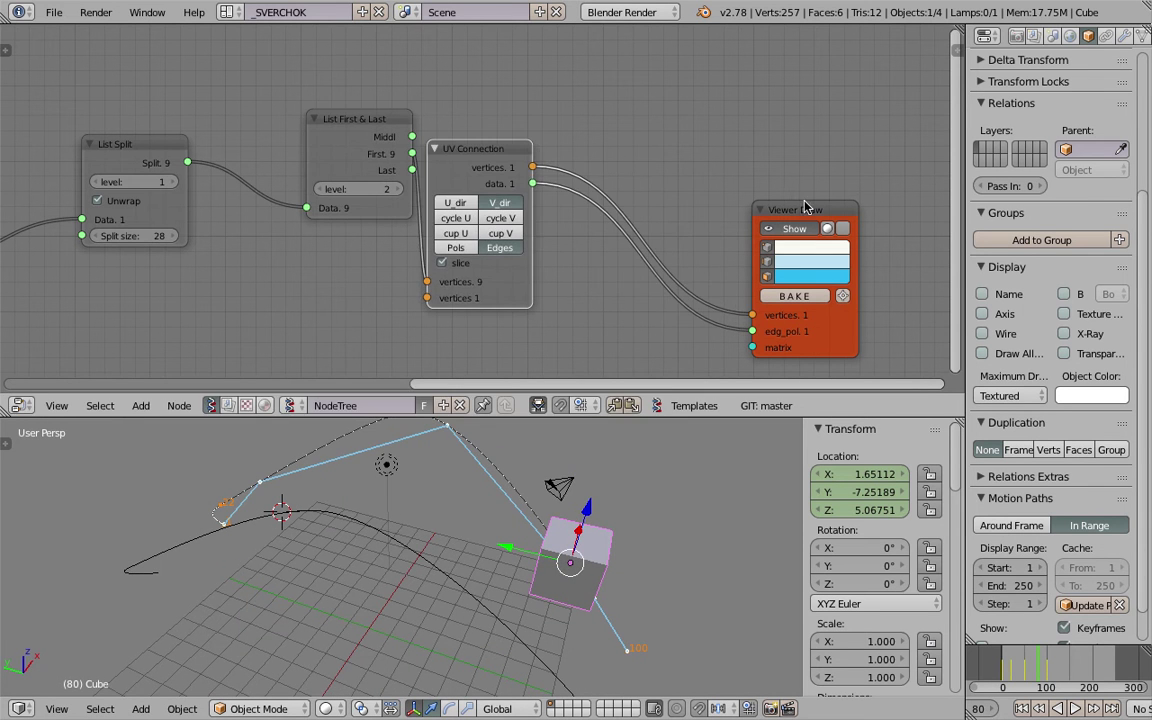
{"action": "left_click_drag", "start_coordinate": [803, 202], "coordinate": [668, 157]}
{"action": "scroll", "coordinate": [540, 600], "scroll_direction": "down", "scroll_amount": 2}
{"action": "middle_click_drag", "start_coordinate": [538, 609], "coordinate": [572, 566]}
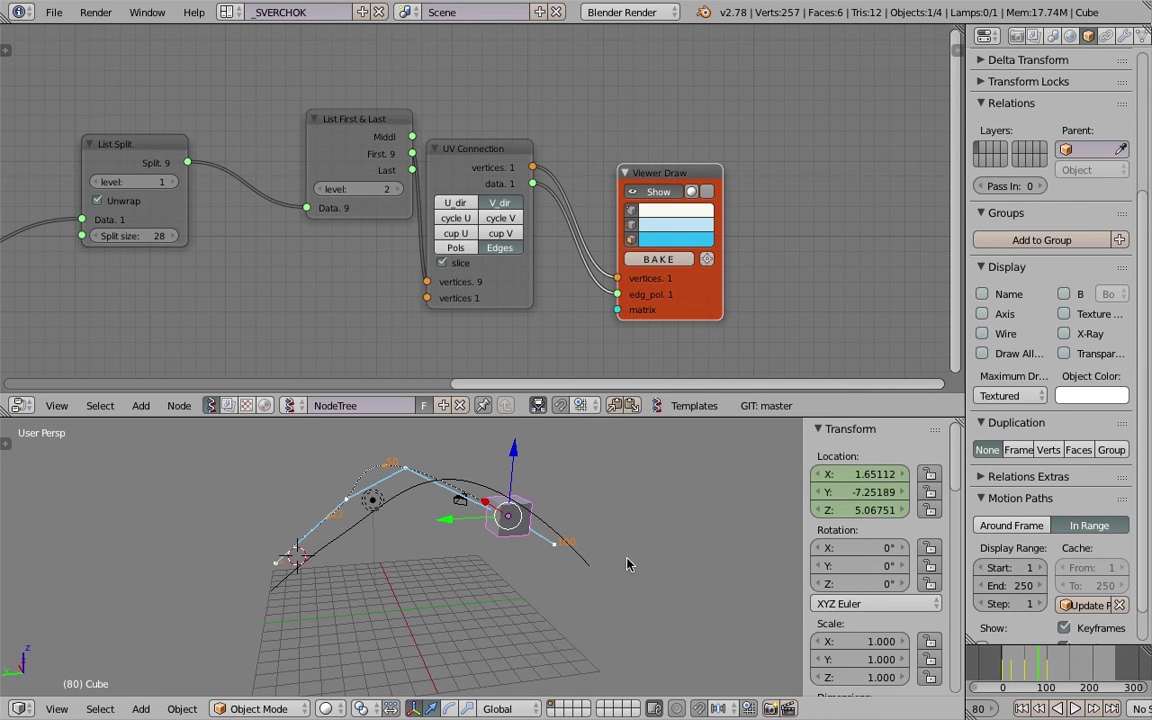
Step: Tidy the tree by moving List Split, List First & Last, UV Connection and Viewer Draw closer to the Object ID Set MK2 nodes
{"action": "scroll", "coordinate": [368, 257], "scroll_direction": "down", "scroll_amount": 2}
{"action": "middle_click_drag", "start_coordinate": [368, 257], "coordinate": [586, 231]}
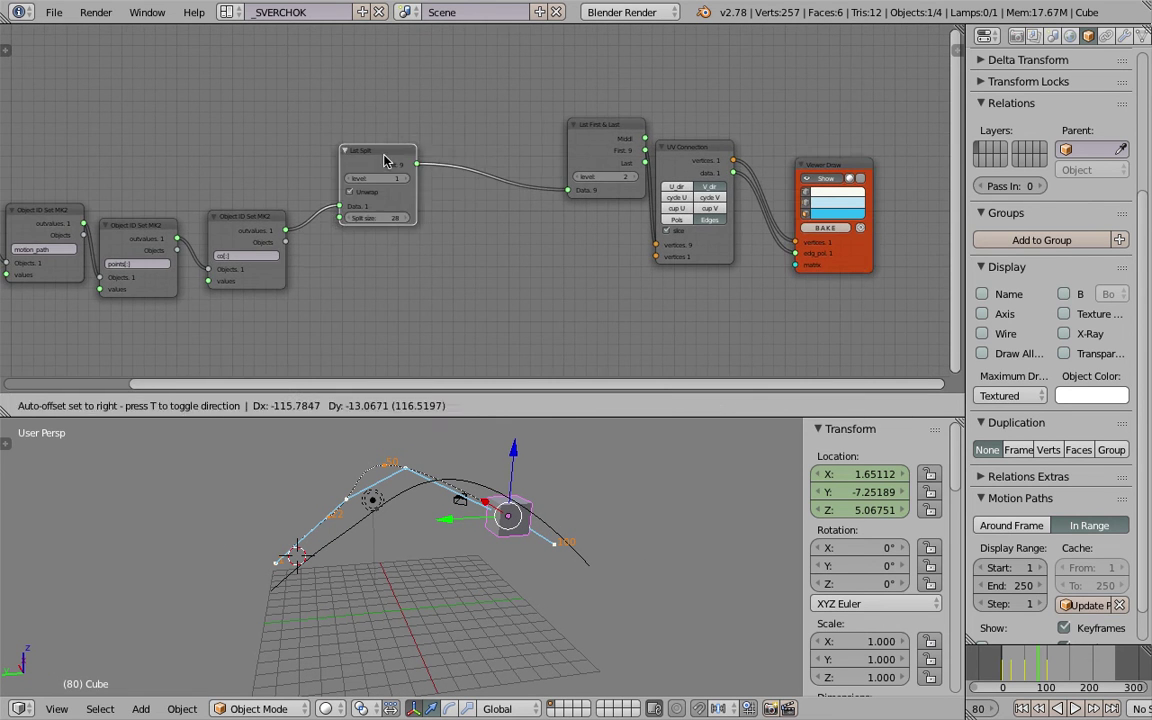
{"action": "left_click_drag", "start_coordinate": [450, 151], "coordinate": [386, 158]}
{"action": "middle_click_drag", "start_coordinate": [480, 150], "coordinate": [525, 157]}
{"action": "left_click_drag", "start_coordinate": [635, 137], "coordinate": [516, 149]}
{"action": "left_click_drag", "start_coordinate": [722, 161], "coordinate": [610, 157]}
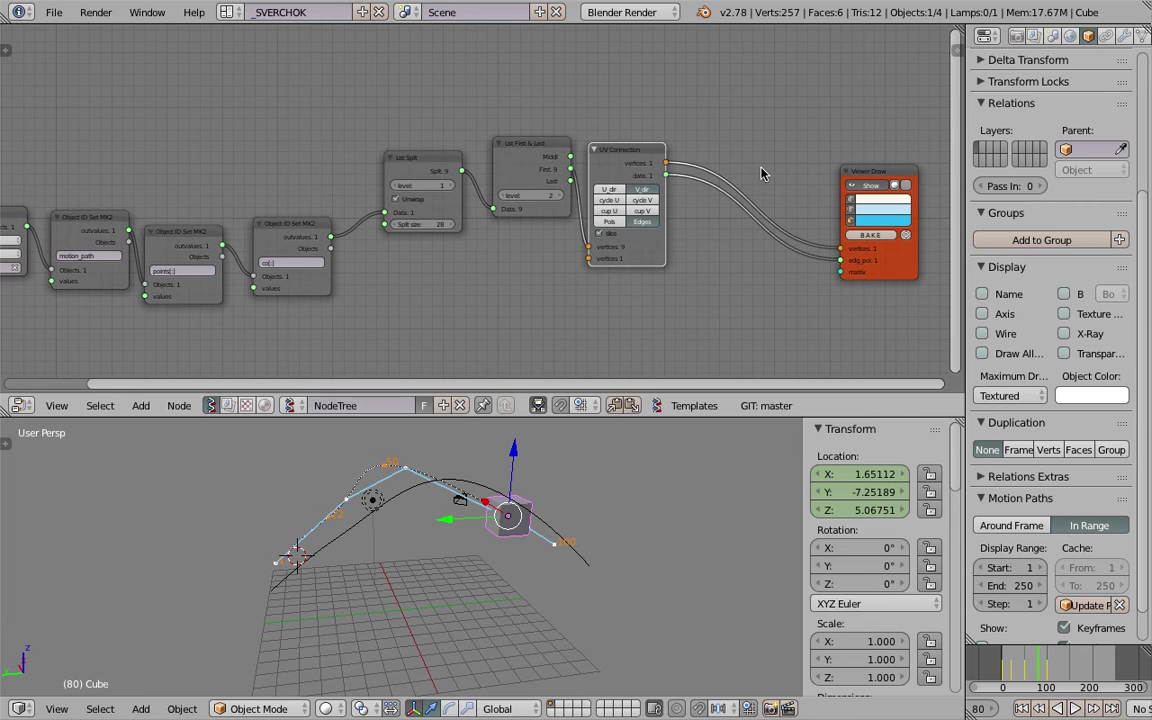
{"action": "left_click_drag", "start_coordinate": [851, 173], "coordinate": [723, 176]}
{"action": "middle_click_drag", "start_coordinate": [602, 168], "coordinate": [719, 161]}
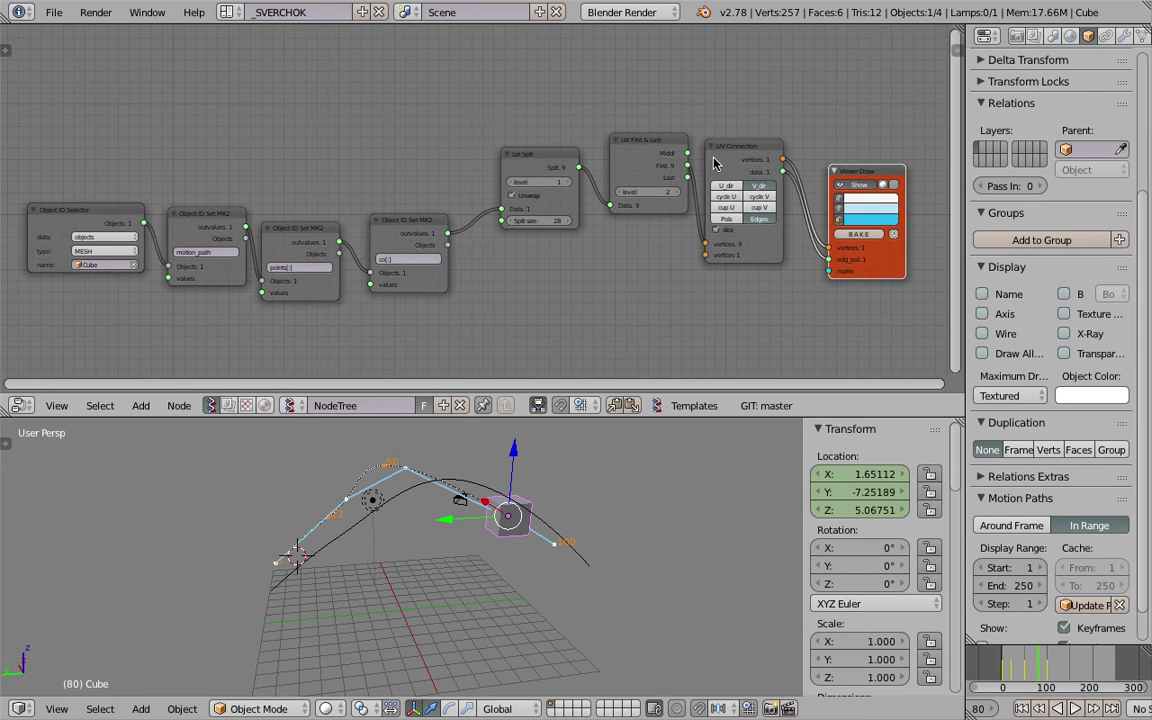
Step: Narrow the Properties editor to widen the node and 3D areas, and scrub the animation to frame 16
{"action": "scroll", "coordinate": [553, 266], "scroll_direction": "up", "scroll_amount": 1}
{"action": "middle_click_drag", "start_coordinate": [553, 266], "coordinate": [584, 257]}
{"action": "middle_click_drag", "start_coordinate": [487, 452], "coordinate": [525, 463]}
{"action": "middle_click_drag", "start_coordinate": [669, 303], "coordinate": [671, 303]}
{"action": "left_click_drag", "start_coordinate": [963, 226], "coordinate": [1022, 226]}
{"action": "left_click", "coordinate": [1052, 665]}
{"action": "mouse_move", "coordinate": [1052, 665]}
{"action": "left_mouse_down"}
{"action": "mouse_move", "coordinate": [1075, 663]}
{"action": "mouse_move", "coordinate": [1056, 662]}
{"action": "left_mouse_up"}
Step: Switch to the Animation screen layout, enlarge the Graph Editor, and fit the cube's F-curves in view
{"action": "left_click", "coordinate": [227, 12]}
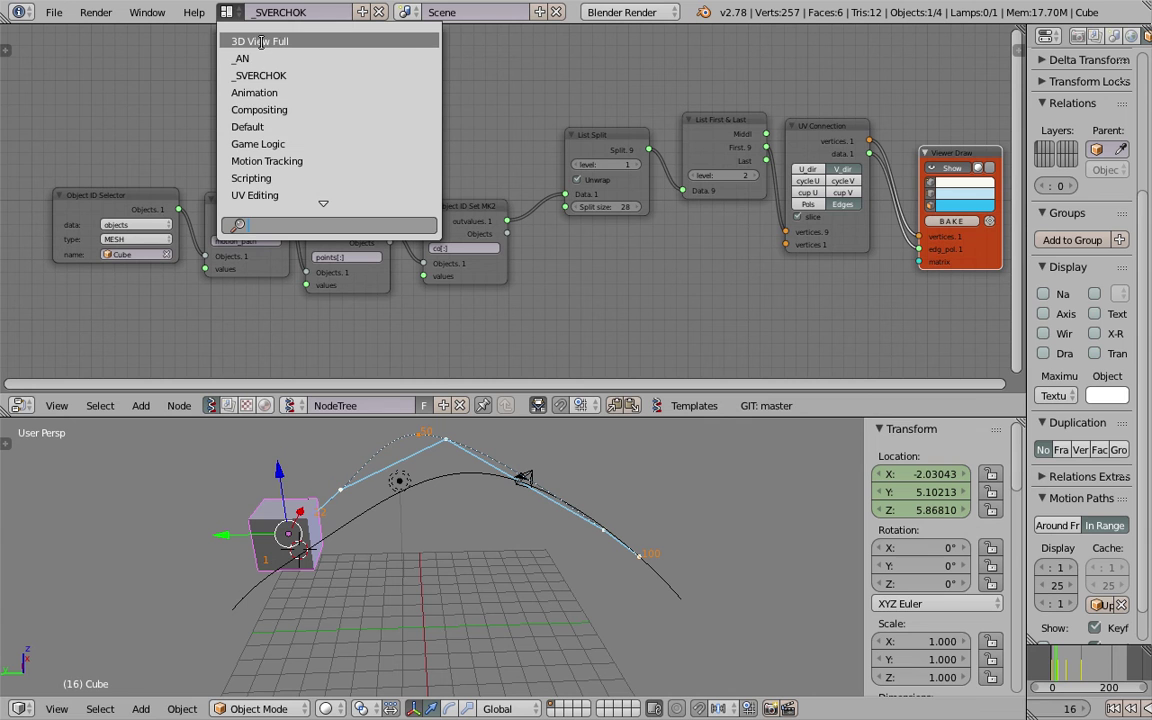
{"action": "left_click", "coordinate": [256, 92]}
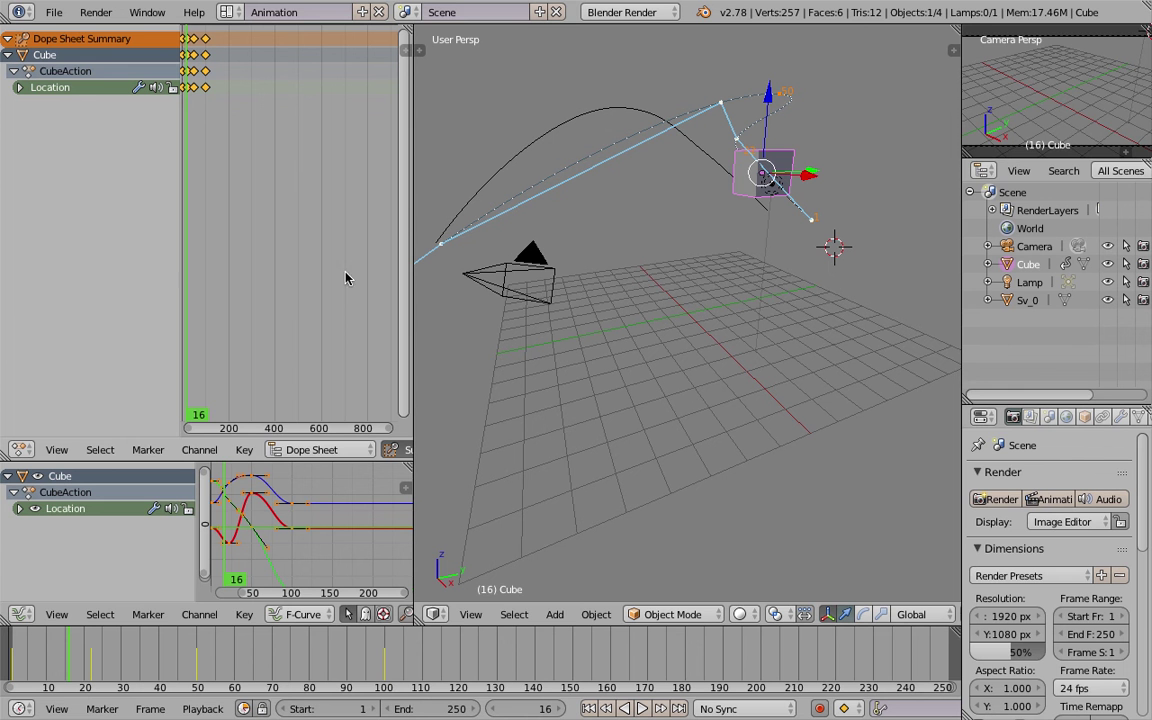
{"action": "left_click_drag", "start_coordinate": [409, 145], "coordinate": [595, 300]}
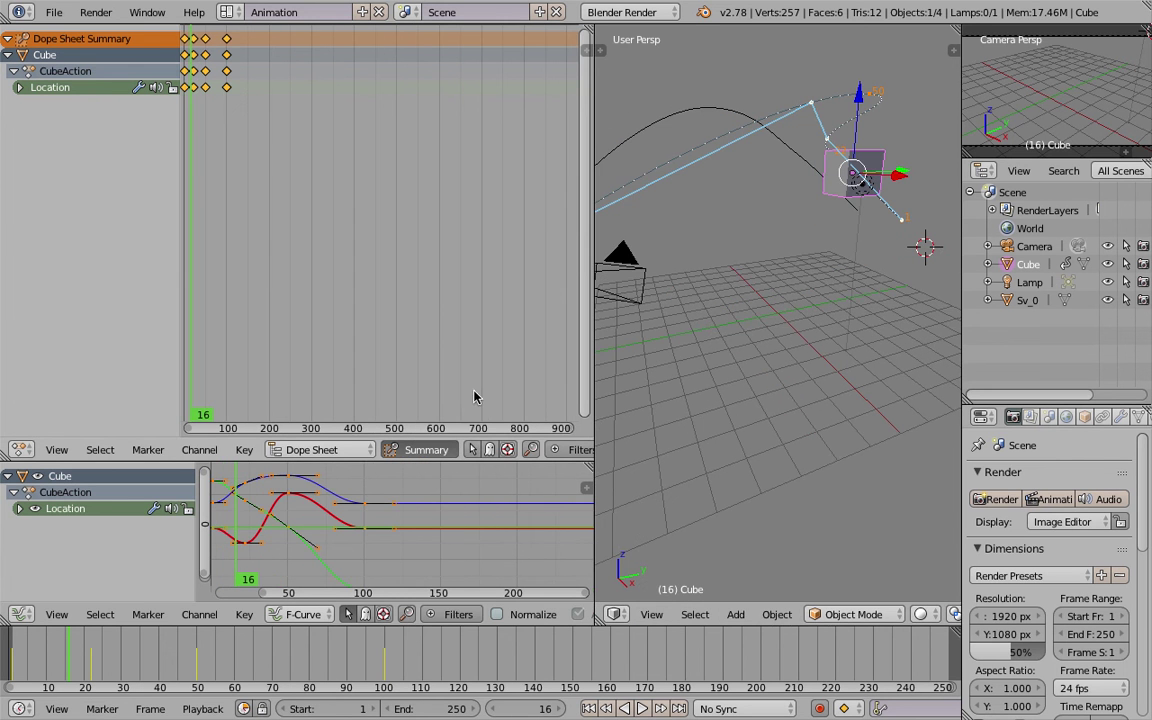
{"action": "left_click_drag", "start_coordinate": [474, 464], "coordinate": [474, 178]}
{"action": "key", "text": "Home"}
{"action": "key", "text": "Home"}
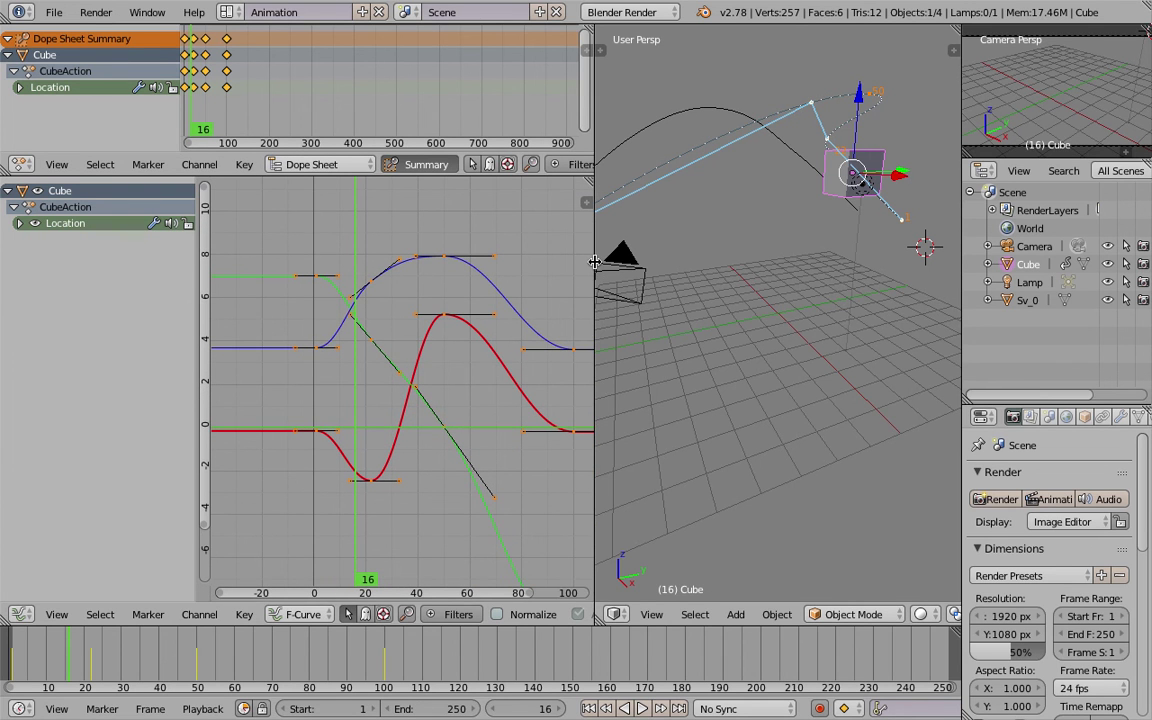
{"action": "left_click_drag", "start_coordinate": [595, 262], "coordinate": [649, 262]}
Step: Go to frame 52 and select the Z Location keyframe near frame 50 in the Graph Editor
{"action": "scroll", "coordinate": [497, 319], "scroll_direction": "up", "scroll_amount": 2}
{"action": "left_click", "coordinate": [490, 302]}
{"action": "right_click", "coordinate": [481, 235]}
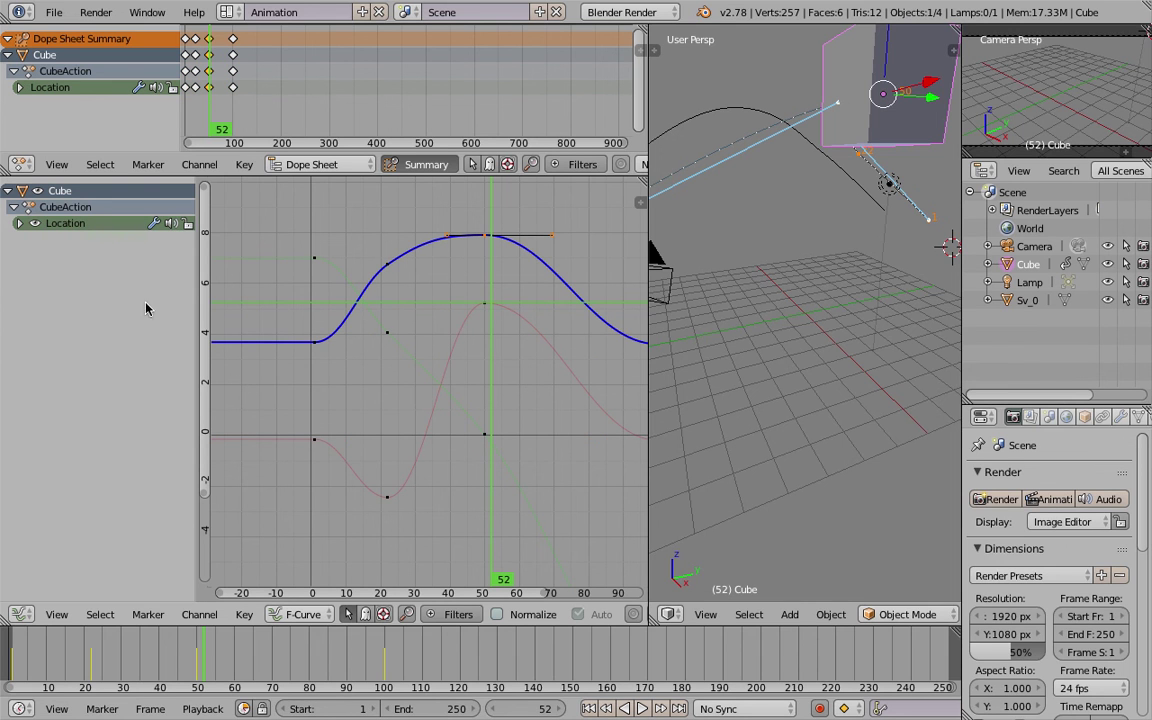
Step: Expand the cube's Location channel group and examine the X, Y and Z Location curves one by one
{"action": "left_click", "coordinate": [19, 224]}
{"action": "left_click", "coordinate": [62, 242]}
{"action": "left_click", "coordinate": [69, 257]}
{"action": "left_click", "coordinate": [73, 270]}
{"action": "left_click", "coordinate": [72, 257]}
{"action": "left_click", "coordinate": [69, 241]}
{"action": "left_click", "coordinate": [73, 257]}
{"action": "left_click", "coordinate": [77, 270]}
{"action": "left_click", "coordinate": [76, 256]}
{"action": "left_click", "coordinate": [72, 241]}
{"action": "left_click", "coordinate": [76, 257]}
{"action": "left_click", "coordinate": [82, 269]}
{"action": "left_click", "coordinate": [79, 256]}
{"action": "left_click", "coordinate": [76, 240]}
{"action": "right_click", "coordinate": [317, 343]}
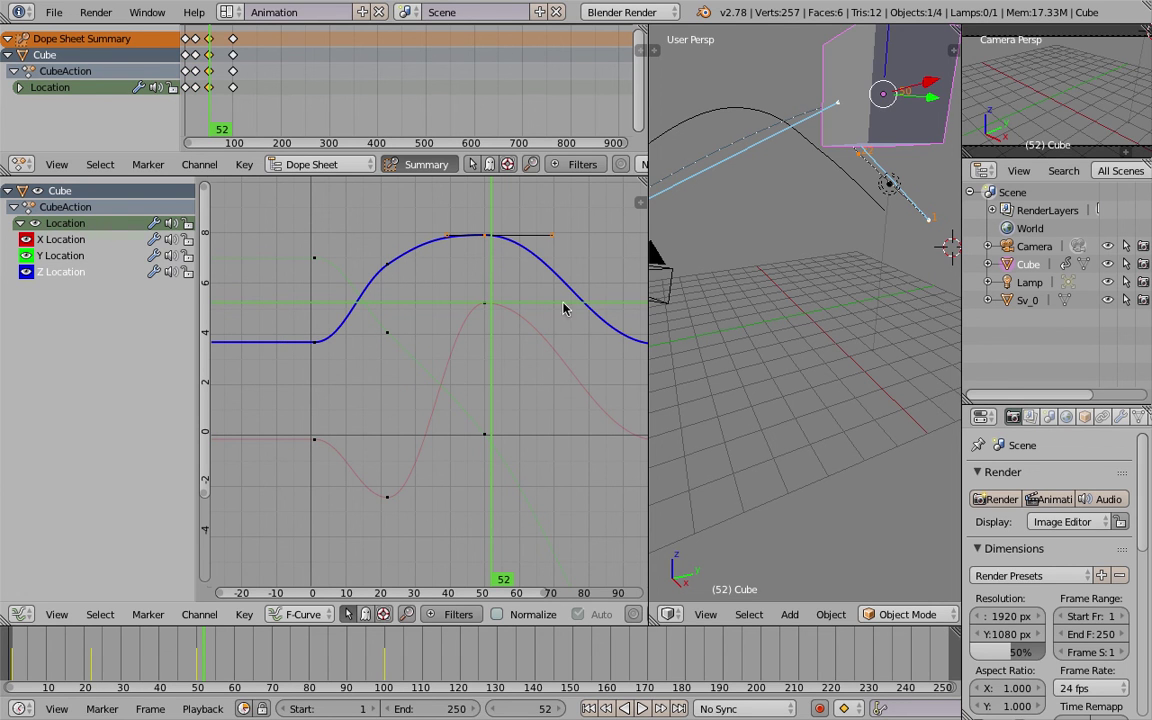
Step: Select the Z Location keyframe near frame 22 in the Graph Editor and scrub the animation to frame 66
{"action": "scroll", "coordinate": [445, 307], "scroll_direction": "up", "scroll_amount": 1}
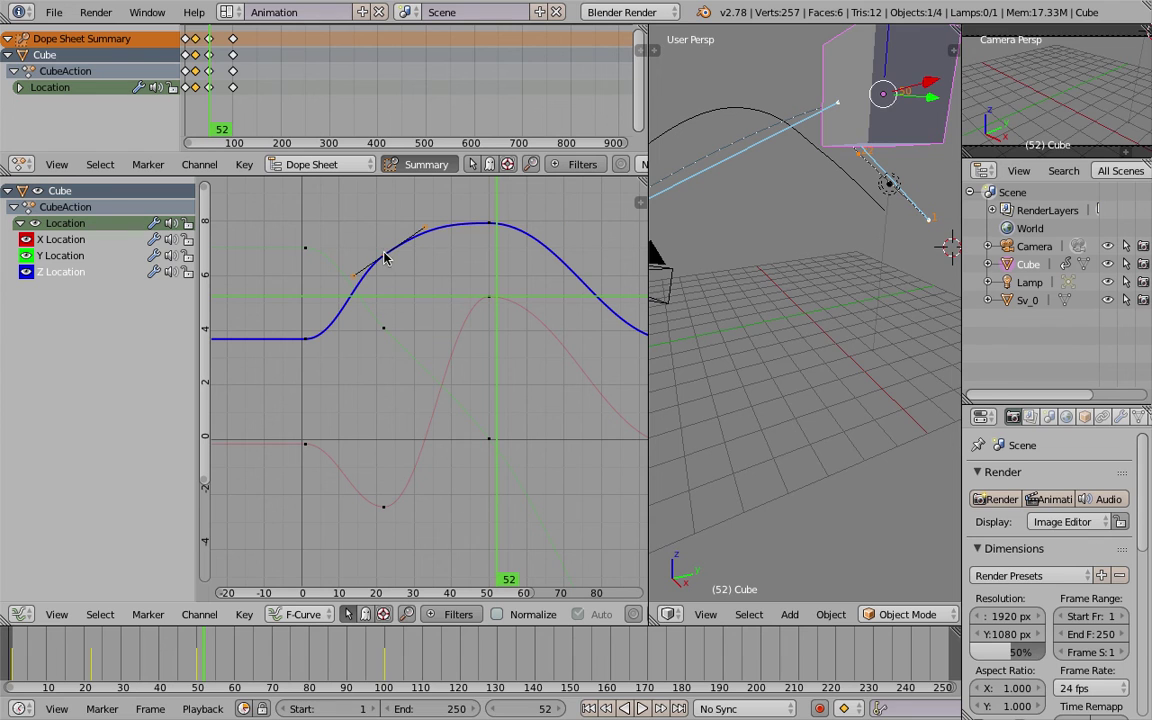
{"action": "left_click_drag", "start_coordinate": [470, 214], "coordinate": [487, 208]}
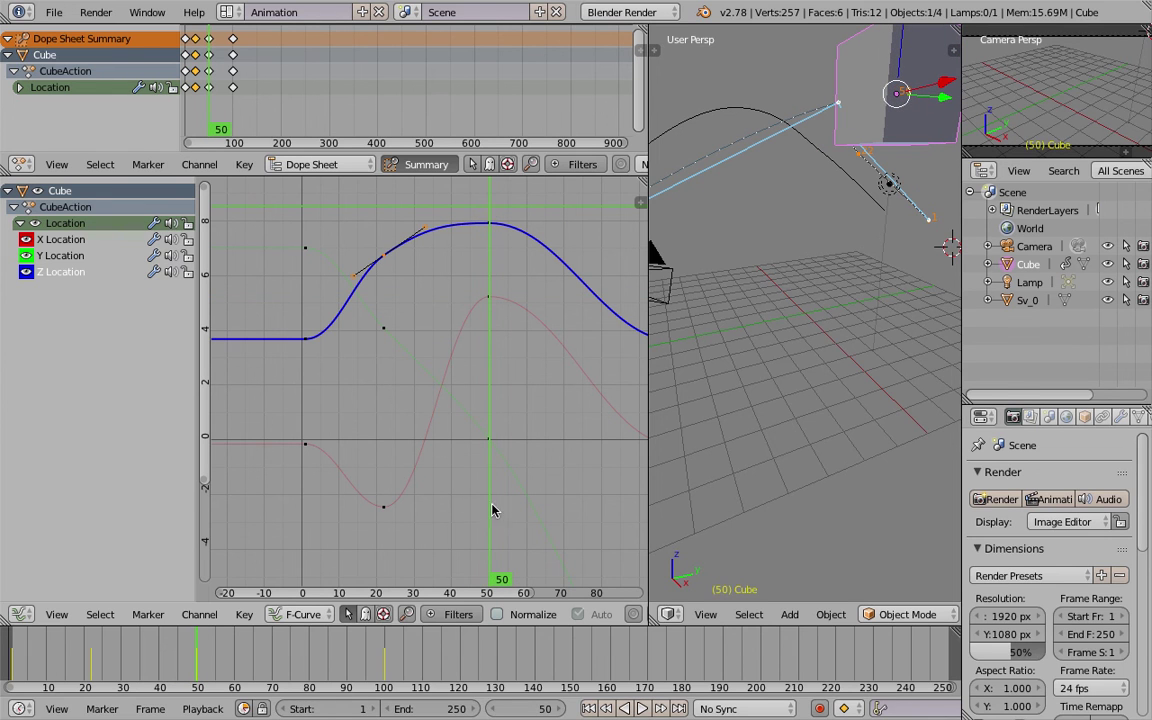
{"action": "left_click", "coordinate": [358, 660]}
{"action": "mouse_move", "coordinate": [381, 653]}
{"action": "left_mouse_down"}
{"action": "mouse_move", "coordinate": [344, 652]}
{"action": "mouse_move", "coordinate": [385, 651]}
{"action": "left_mouse_up"}
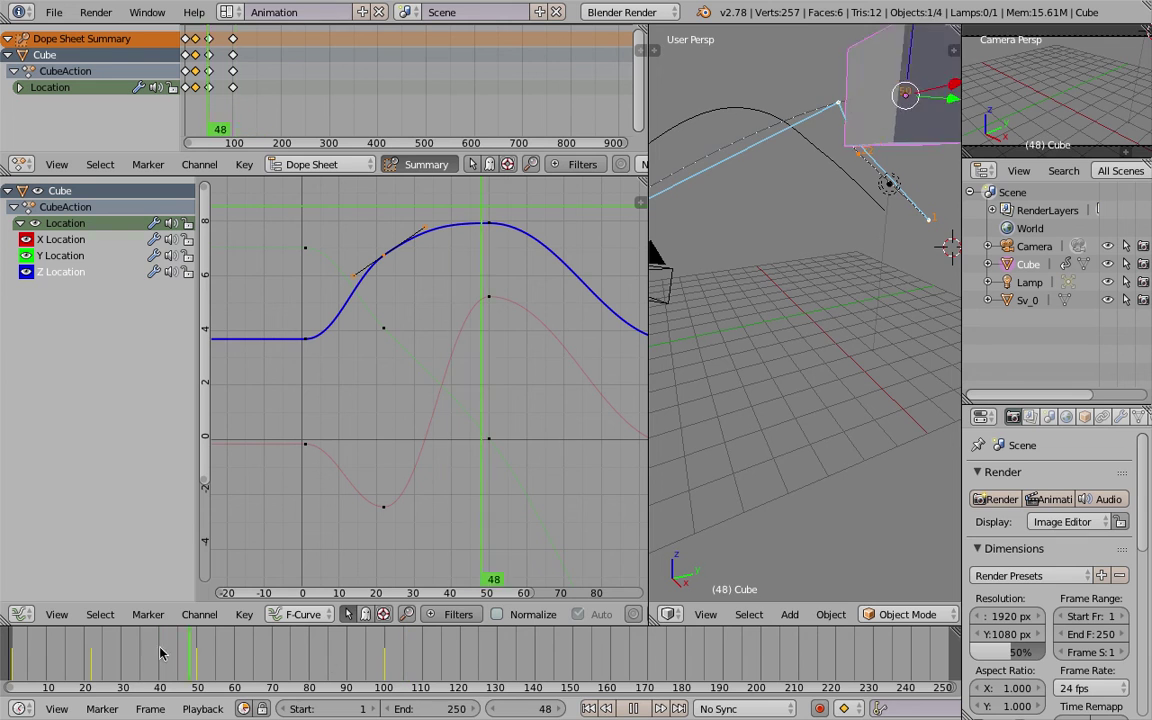
{"action": "left_click_drag", "start_coordinate": [198, 656], "coordinate": [256, 650]}
{"action": "scroll", "coordinate": [472, 289], "scroll_direction": "down", "scroll_amount": 2}
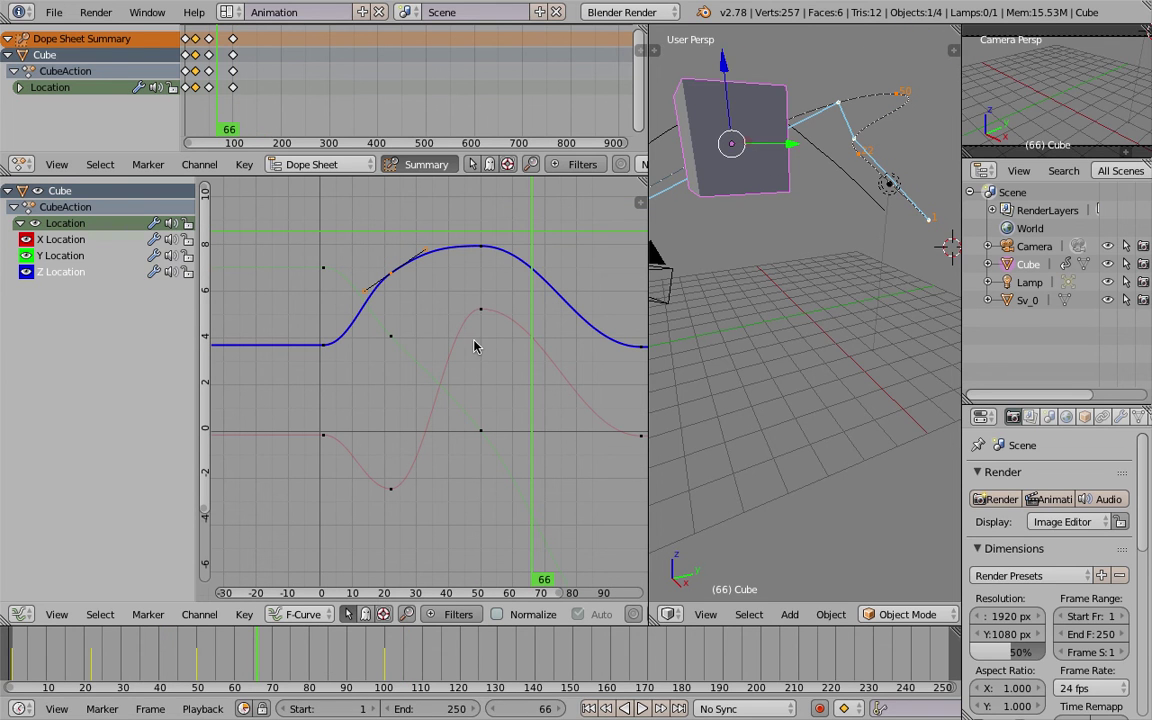
Step: Go to frame 0 and select the first keyframe of the Z Location curve
{"action": "left_click_drag", "start_coordinate": [390, 670], "coordinate": [293, 644]}
{"action": "key", "text": "Escape"}
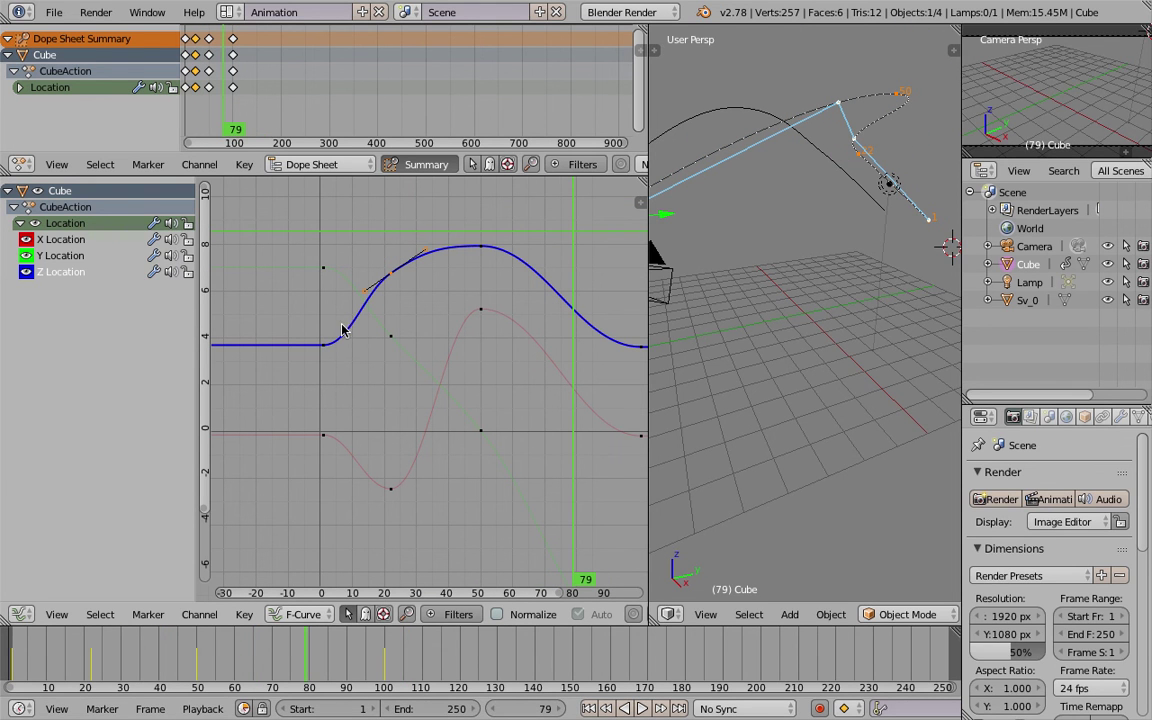
{"action": "left_click", "coordinate": [320, 349]}
{"action": "right_click", "coordinate": [325, 346]}
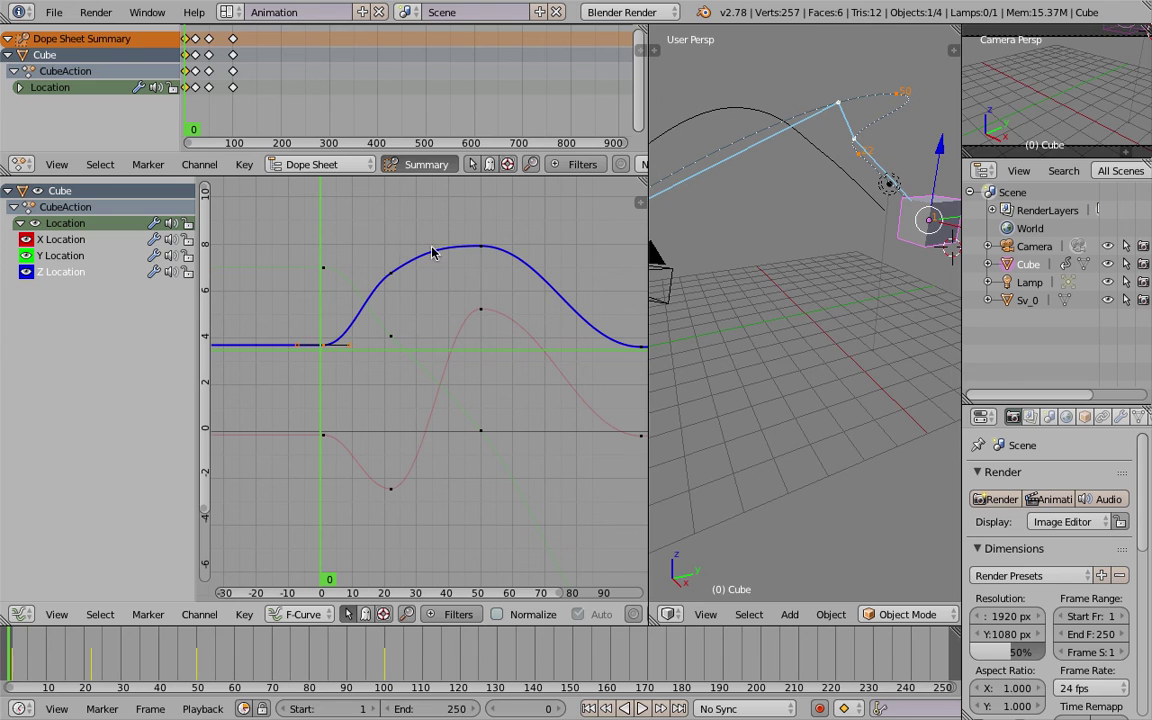
Step: Play the animation from frame 0, stop it, and move to frame 46
{"action": "key", "text": "alt+a"}
{"action": "left_click", "coordinate": [380, 678]}
{"action": "left_click", "coordinate": [183, 653]}
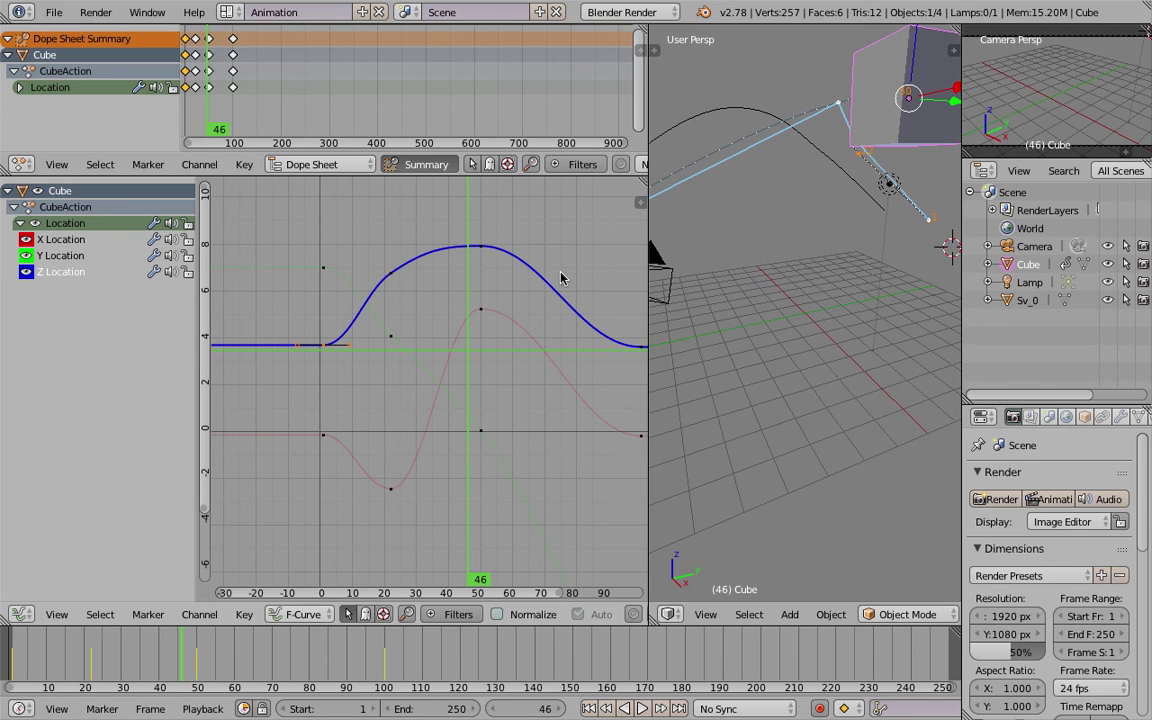
Step: Examine the cube's motion path from other angles in the 3D view and play the animation to frame 80
{"action": "scroll", "coordinate": [779, 279], "scroll_direction": "down", "scroll_amount": 5}
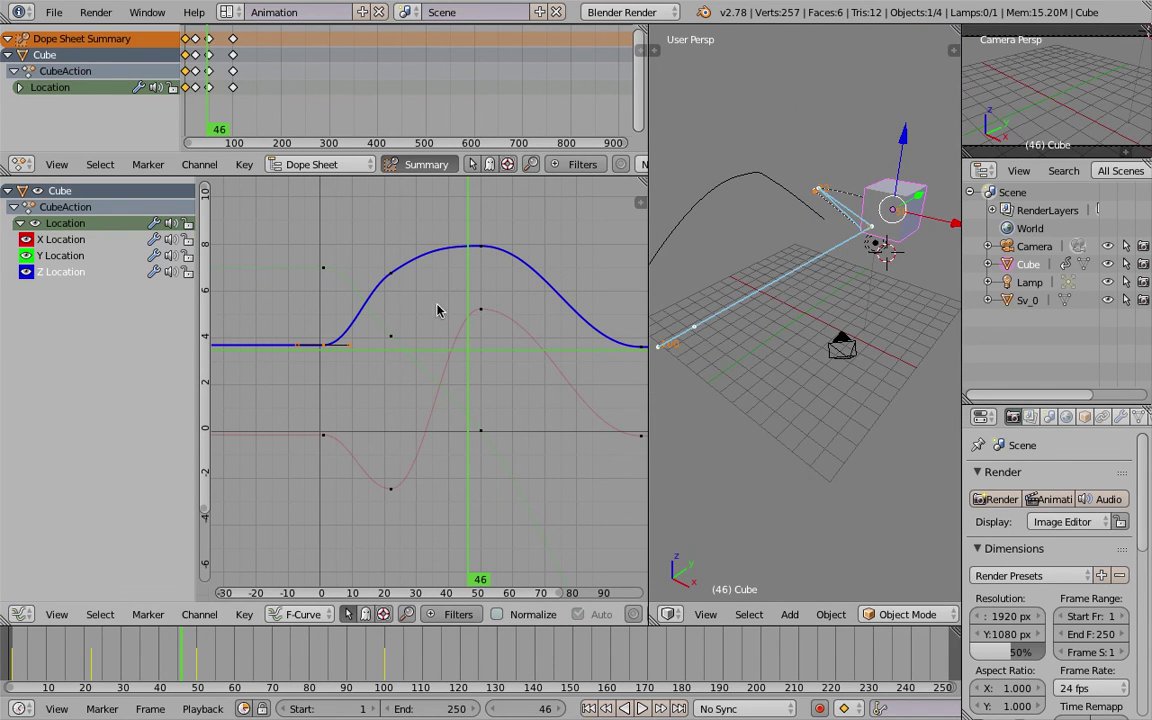
{"action": "middle_click_drag", "start_coordinate": [396, 298], "coordinate": [364, 308]}
{"action": "scroll", "coordinate": [404, 285], "scroll_direction": "up", "scroll_amount": 1}
{"action": "middle_click_drag", "start_coordinate": [773, 305], "coordinate": [728, 309]}
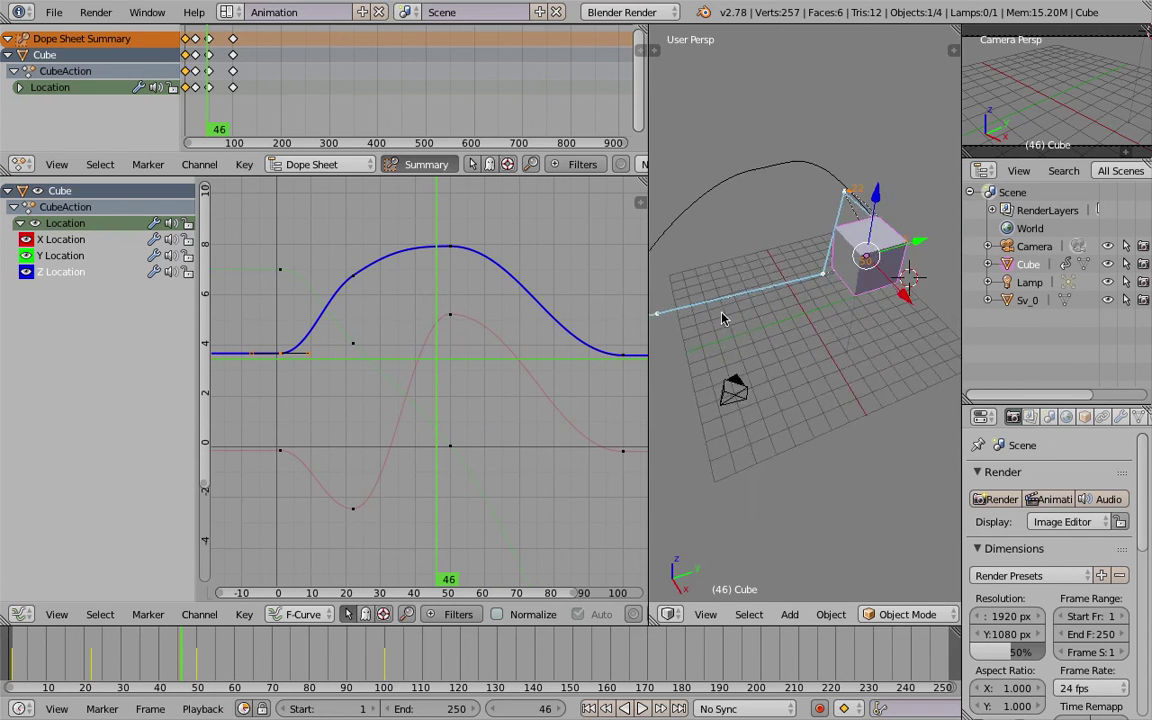
{"action": "key", "text": "alt+a"}
{"action": "key", "text": "alt+a"}
{"action": "scroll", "coordinate": [380, 398], "scroll_direction": "up", "scroll_amount": 1}
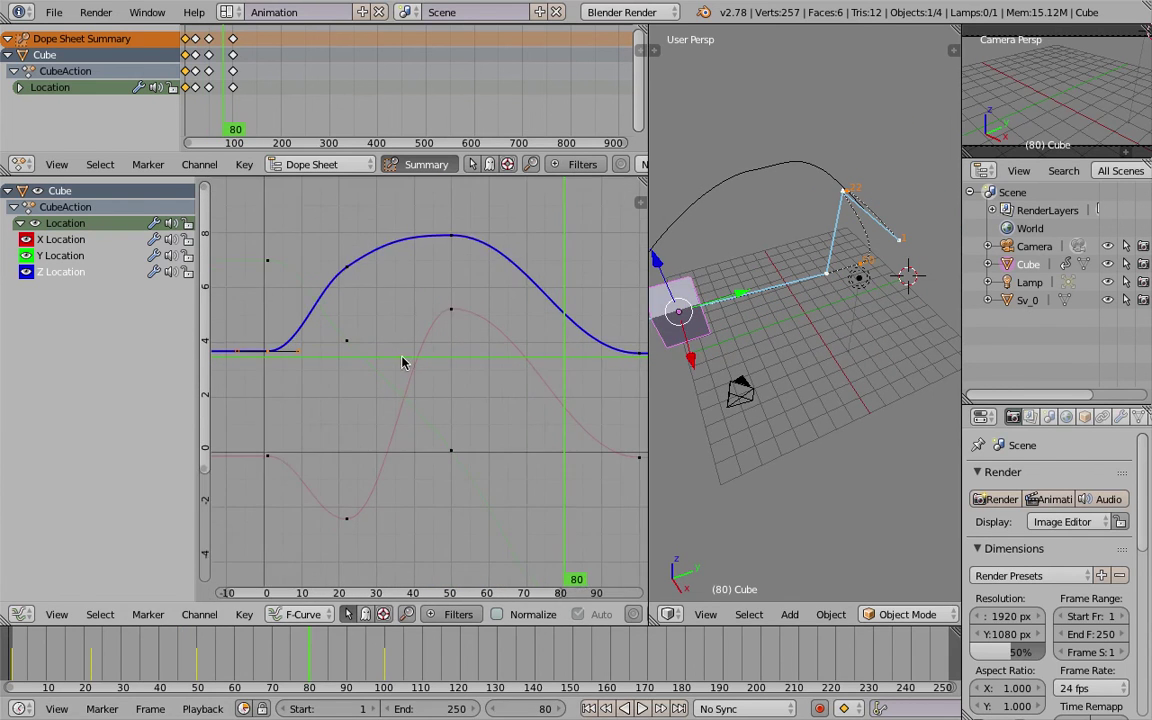
Step: Select the Z Location keyframe near frame 50 and scrub the animation to frame 71
{"action": "right_click", "coordinate": [450, 250]}
{"action": "left_click_drag", "start_coordinate": [298, 664], "coordinate": [275, 646]}
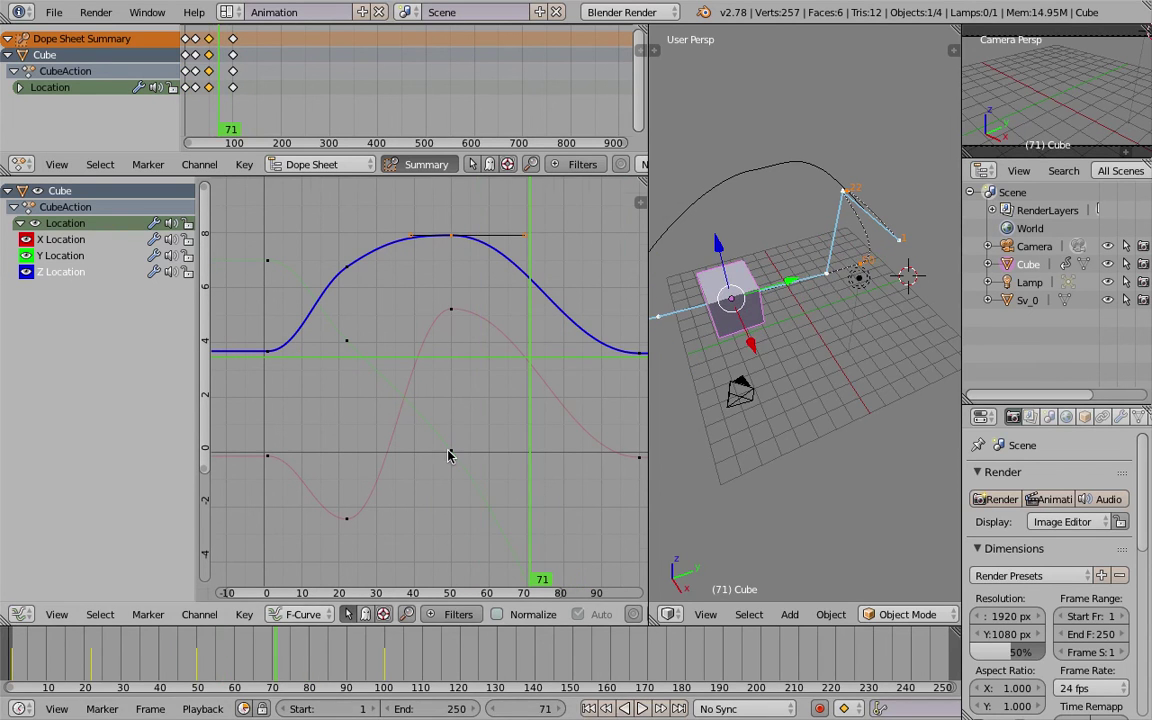
Step: Widen the 3D view by narrowing the Graph Editor, and scrub the animation to frame 56
{"action": "scroll", "coordinate": [448, 456], "scroll_direction": "down", "scroll_amount": 1}
{"action": "left_click_drag", "start_coordinate": [647, 363], "coordinate": [558, 361]}
{"action": "middle_click_drag", "start_coordinate": [650, 346], "coordinate": [795, 327]}
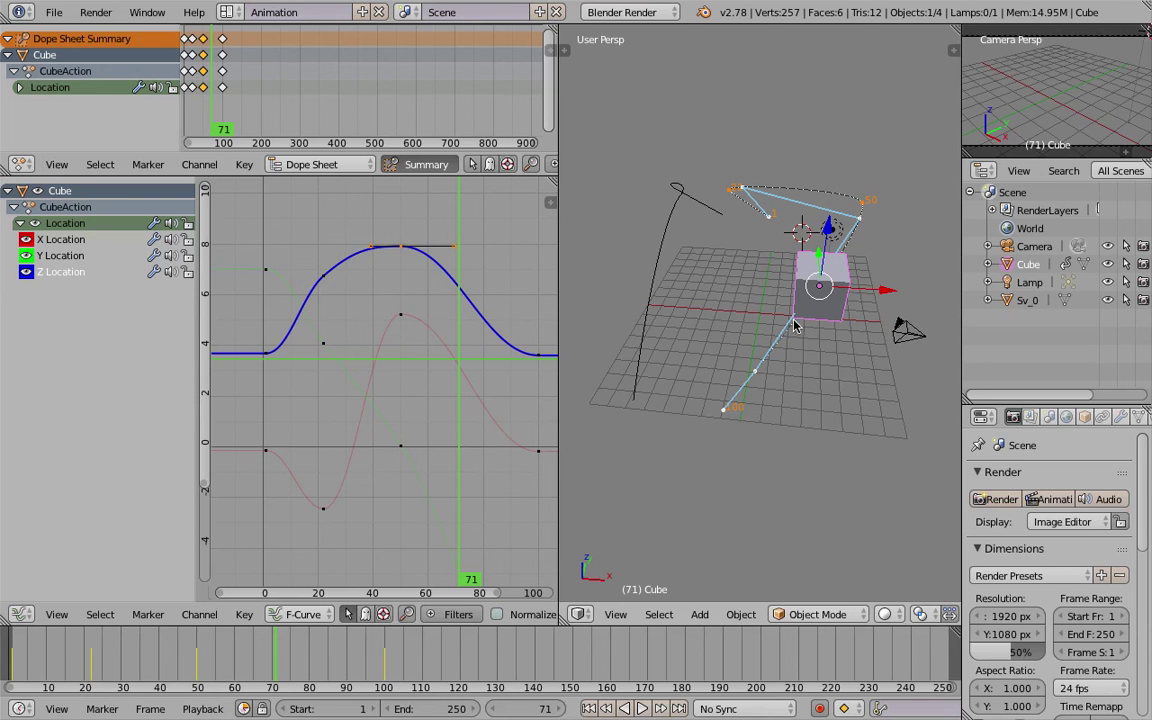
{"action": "left_click_drag", "start_coordinate": [358, 660], "coordinate": [219, 654]}
{"action": "middle_click_drag", "start_coordinate": [690, 420], "coordinate": [540, 392]}
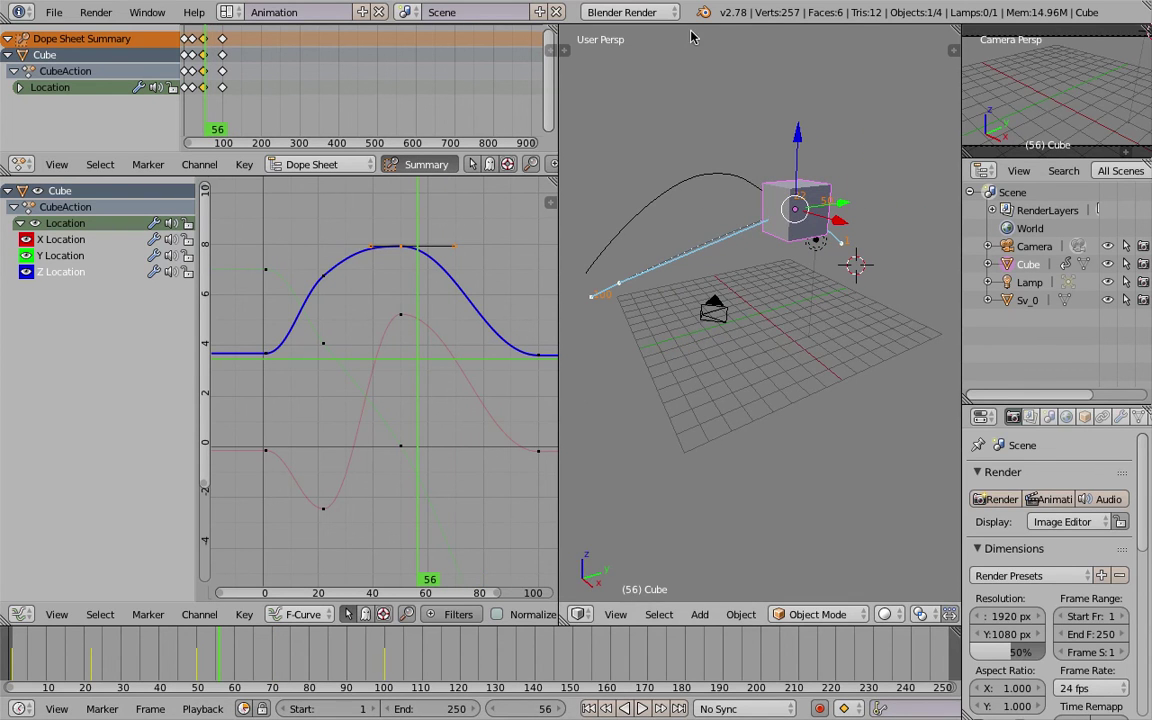
Step: Switch to the _SVERCHOK screen layout
{"action": "left_click", "coordinate": [227, 12]}
{"action": "left_click", "coordinate": [243, 76]}
{"action": "scroll", "coordinate": [463, 301], "scroll_direction": "down", "scroll_amount": 2}
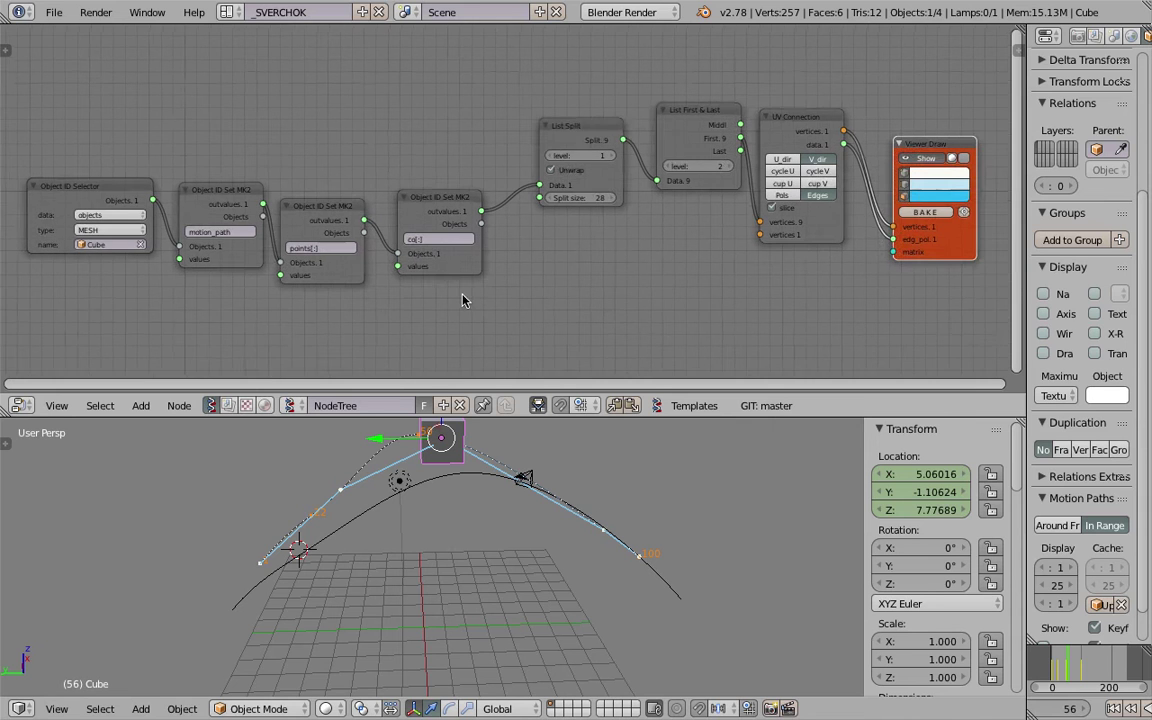
Step: Examine the simplified motion path in the 3D view and the node chain from Object ID Selector to Viewer Draw
{"action": "middle_click_drag", "start_coordinate": [384, 497], "coordinate": [594, 537]}
{"action": "middle_click_drag", "start_coordinate": [484, 530], "coordinate": [315, 550]}
{"action": "middle_click_drag", "start_coordinate": [145, 239], "coordinate": [370, 278]}
{"action": "scroll", "coordinate": [370, 278], "scroll_direction": "up", "scroll_amount": 4}
{"action": "left_click", "coordinate": [370, 277]}
{"action": "left_click", "coordinate": [366, 308]}
{"action": "scroll", "coordinate": [690, 205], "scroll_direction": "down", "scroll_amount": 1}
{"action": "middle_click_drag", "start_coordinate": [690, 205], "coordinate": [530, 202]}
{"action": "scroll", "coordinate": [620, 202], "scroll_direction": "down", "scroll_amount": 2}
{"action": "middle_click_drag", "start_coordinate": [630, 202], "coordinate": [484, 190]}
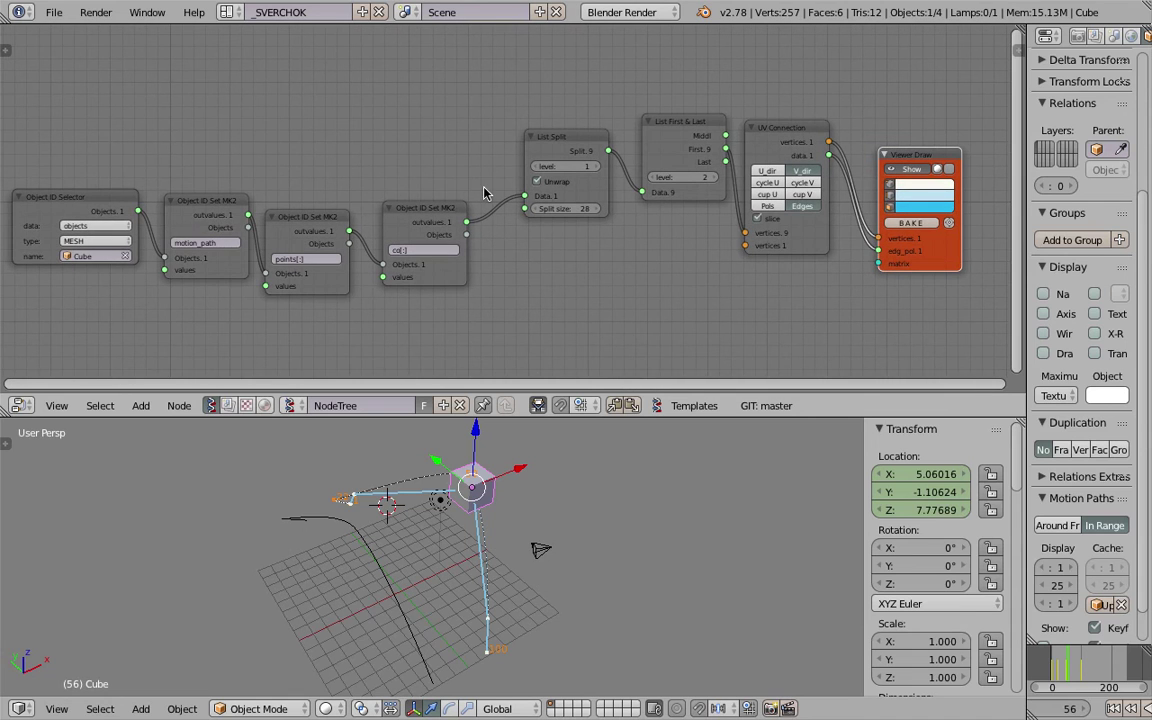